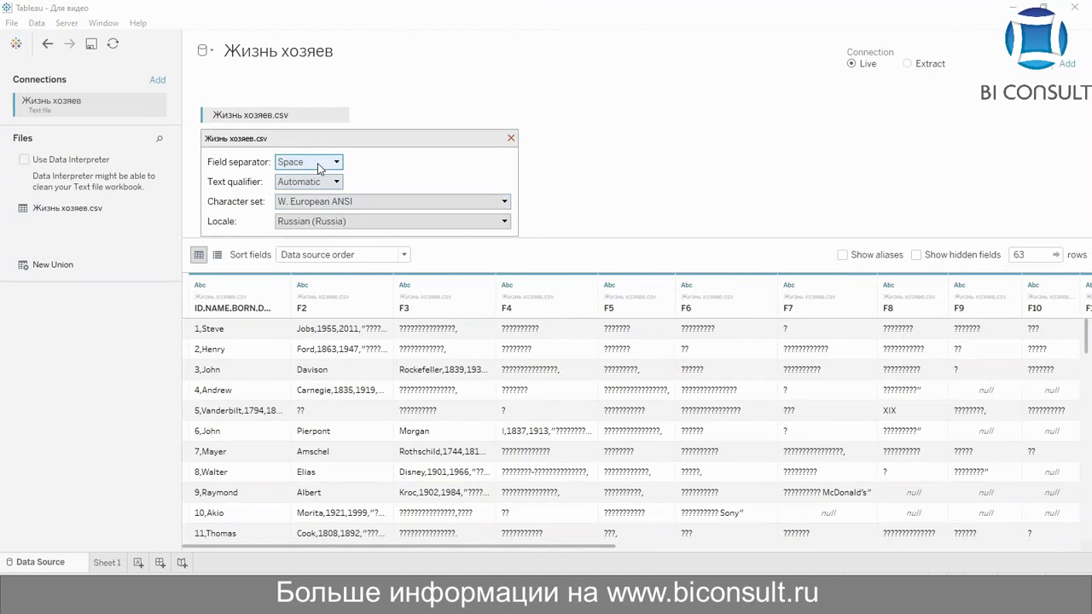
# Set the field separator of Жизнь хозяев.csv to Comma and close its text file settings
pyautogui.click(309, 162)
pyautogui.click(310, 176)
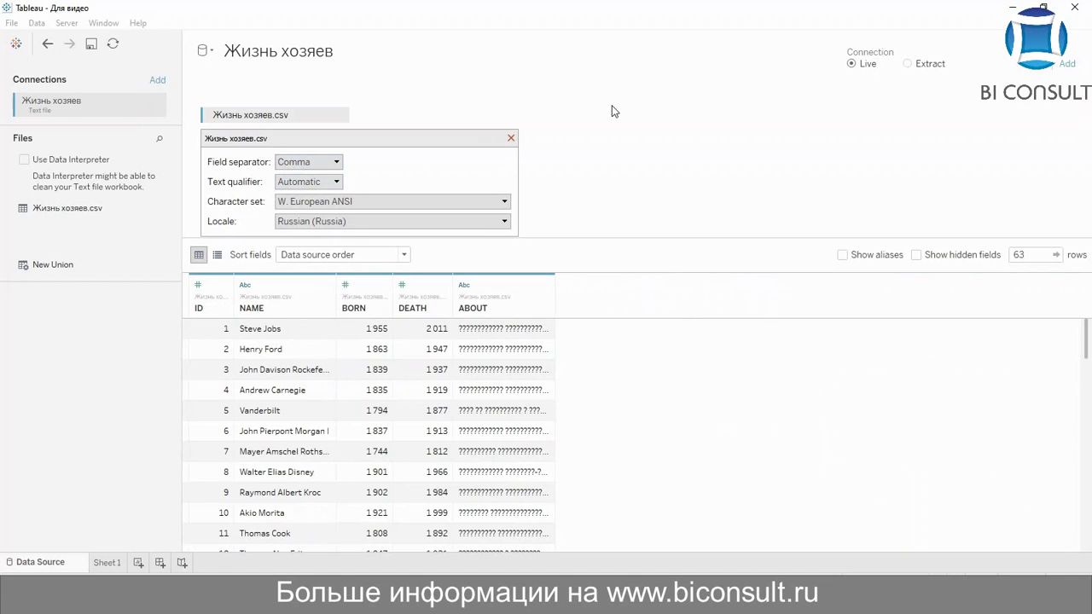
pyautogui.click(511, 138)
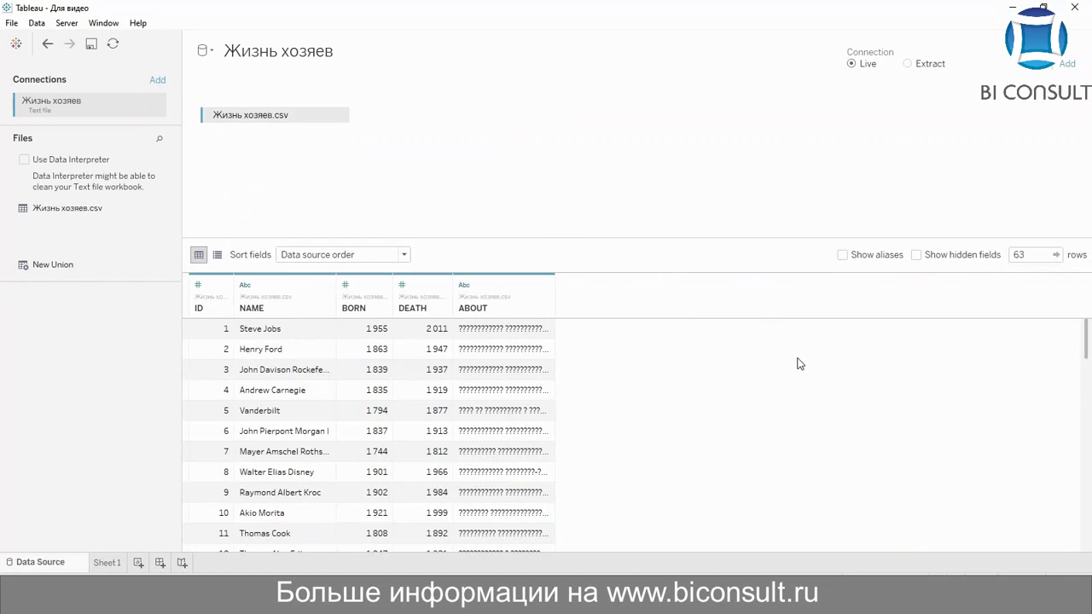
# Review the data preview rows, open Sheet 1 and convert the ID field from a measure to a dimension
pyautogui.moveTo(1085, 334); pyautogui.dragTo(1081, 419)
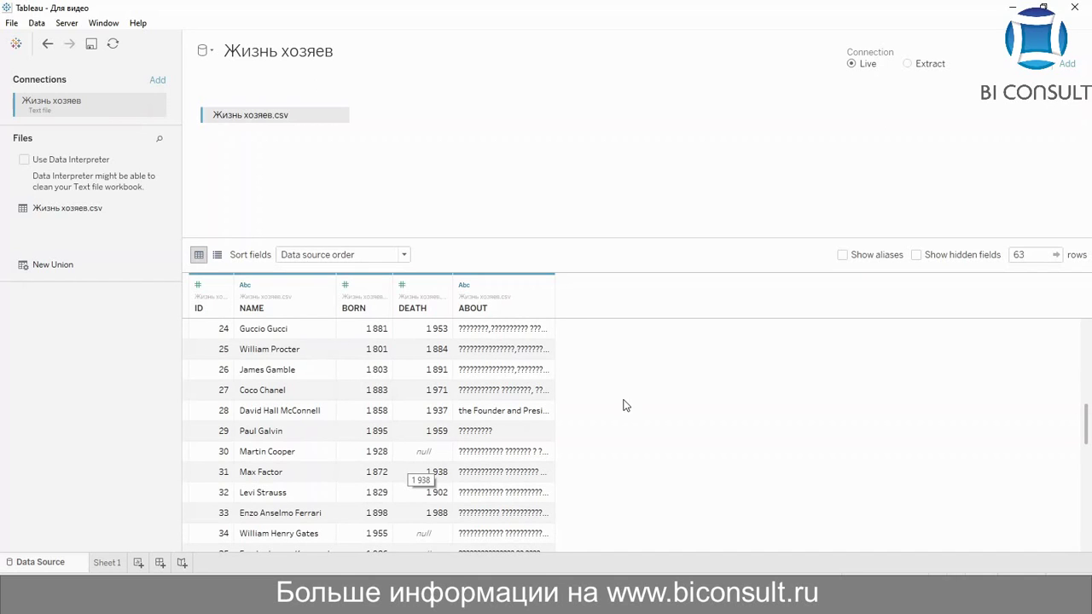
pyautogui.scroll(2, 1089, 392)
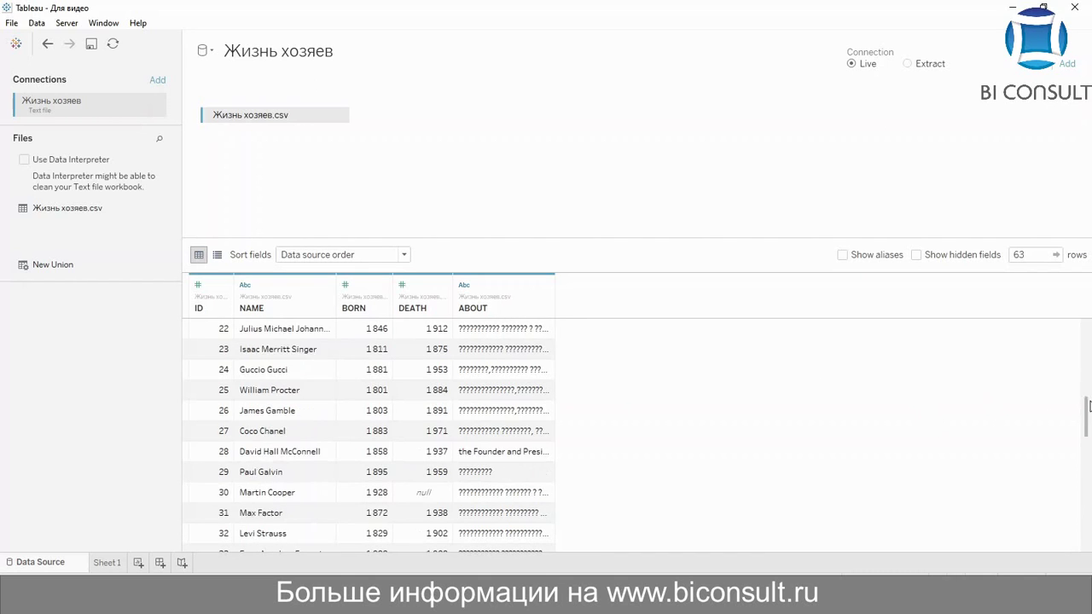
pyautogui.scroll(6, 1089, 393)
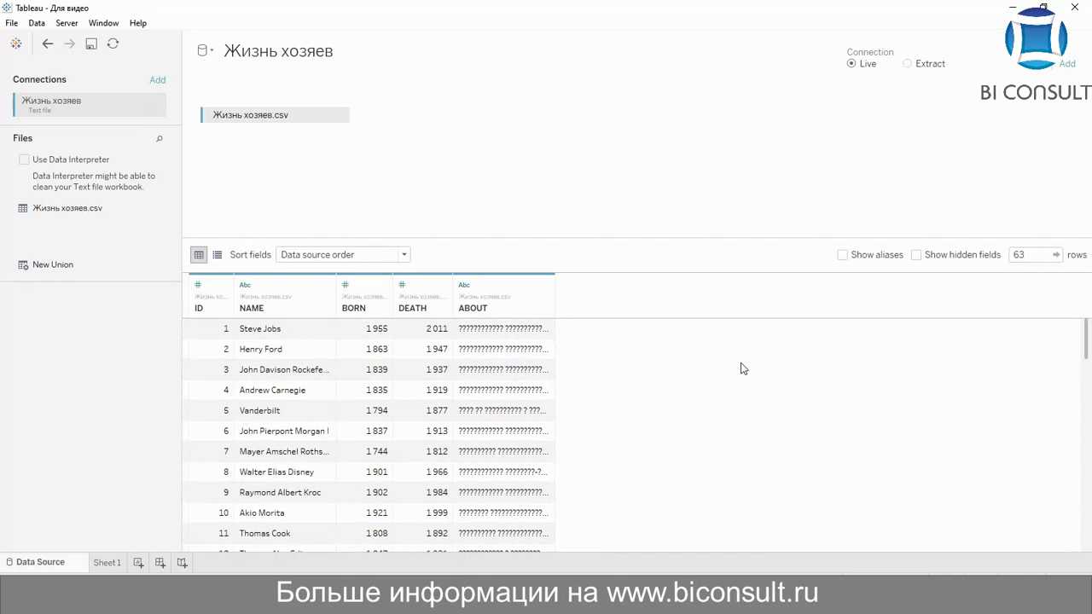
pyautogui.click(105, 562)
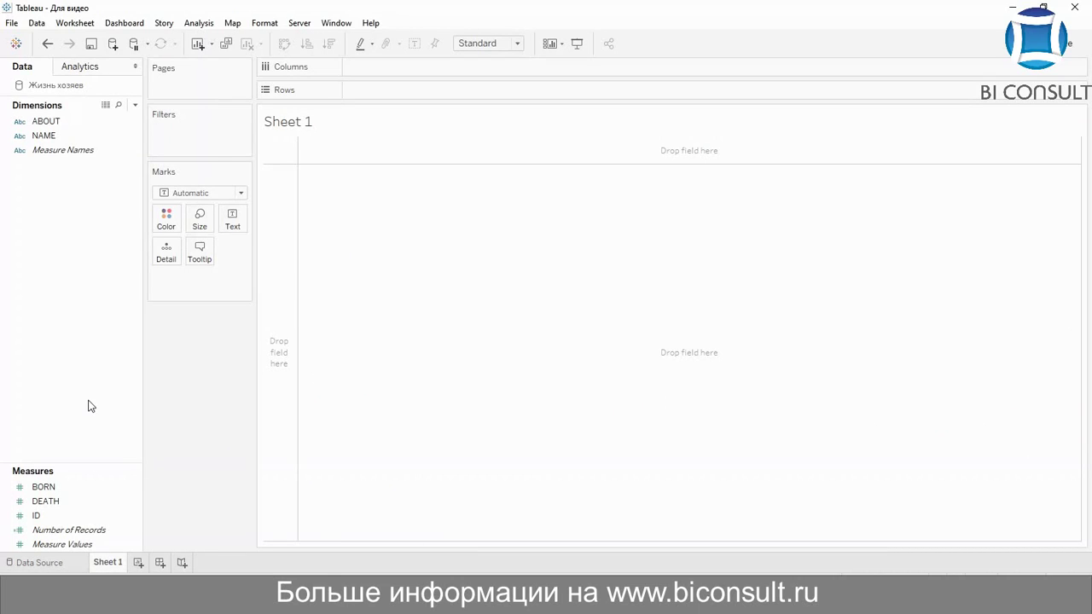
pyautogui.click(36, 517)
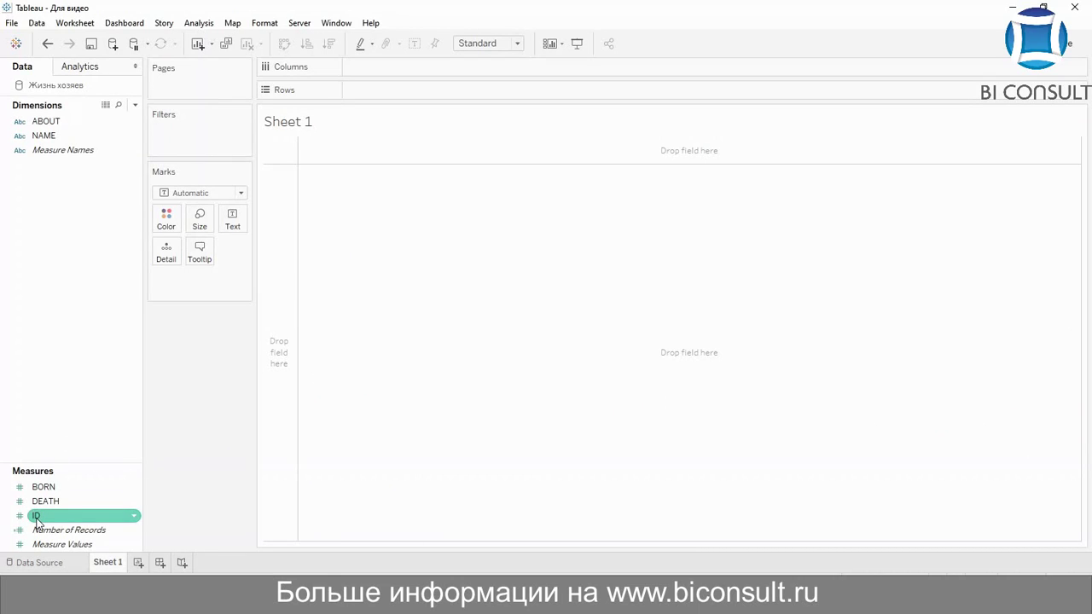
pyautogui.moveTo(36, 517); pyautogui.dragTo(58, 290)
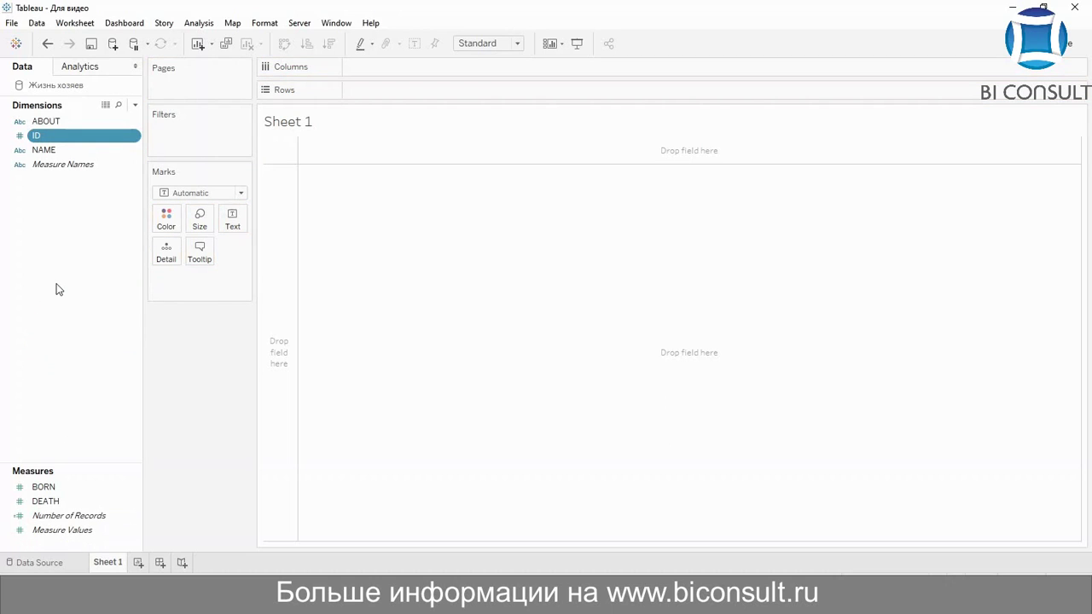
# Start a new parameter and name it "What is your name?"
pyautogui.rightClick(46, 227)
pyautogui.click(83, 241)
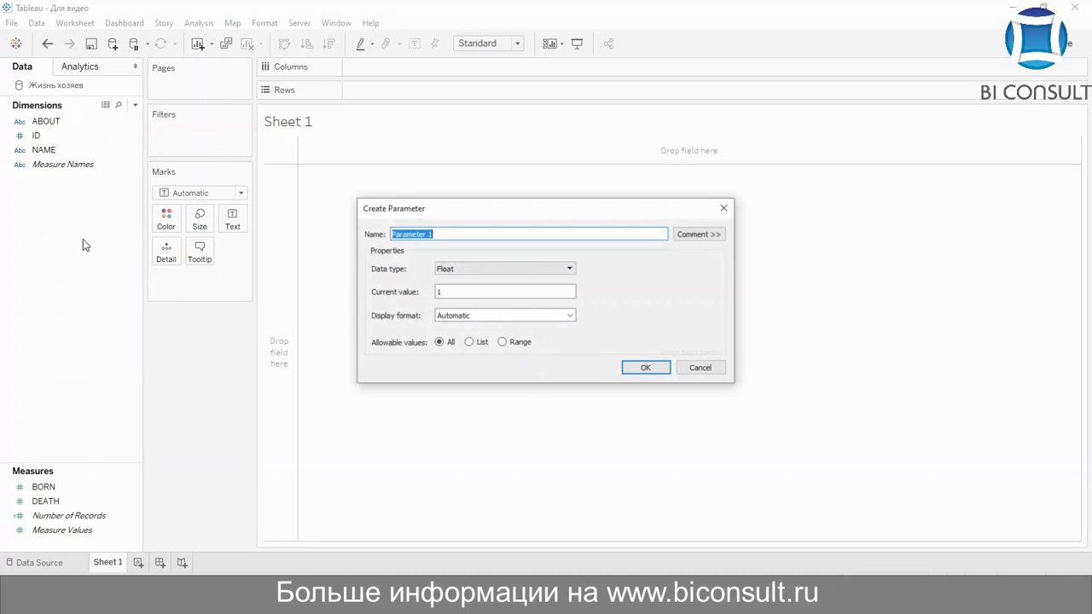
pyautogui.write('WHa')
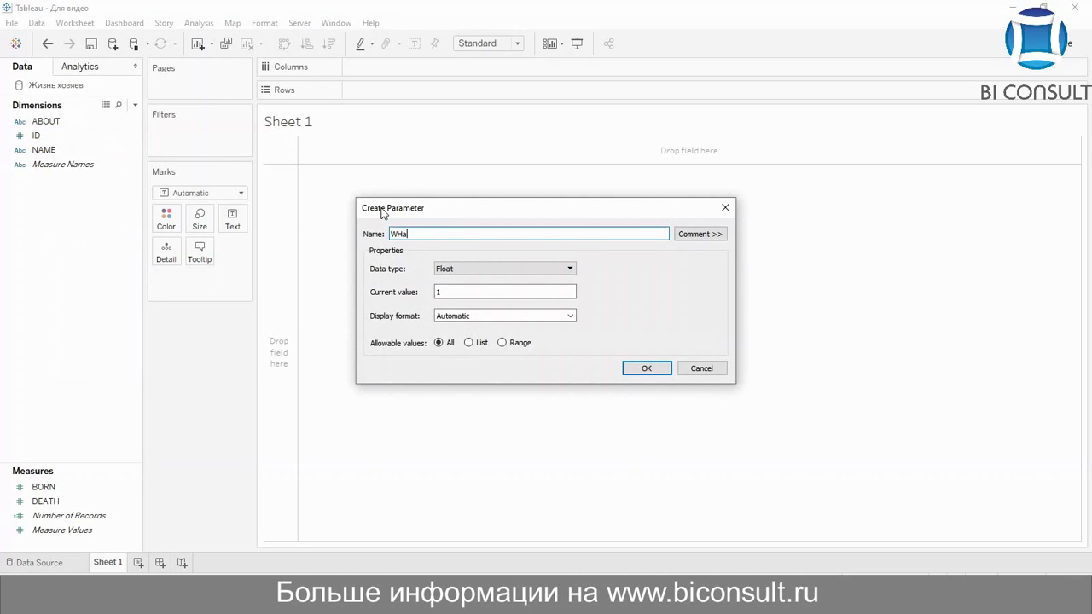
pyautogui.write('t is your nme')
pyautogui.press('BackSpace')
pyautogui.press('BackSpace')
pyautogui.write('ame?')
pyautogui.press('Left')
pyautogui.press('Left')
pyautogui.press('Left')
pyautogui.press('Left')
pyautogui.press('Left')
pyautogui.press('Left')
pyautogui.press('Left')
pyautogui.press('Left')
pyautogui.press('Left')
pyautogui.press('Left')
pyautogui.press('Left')
pyautogui.press('Left')
pyautogui.write('=h')
# Set the parameter's data type to String and current value to "My name is...", fix the typo in its name, and create it
pyautogui.click(452, 294)
pyautogui.click(452, 294)
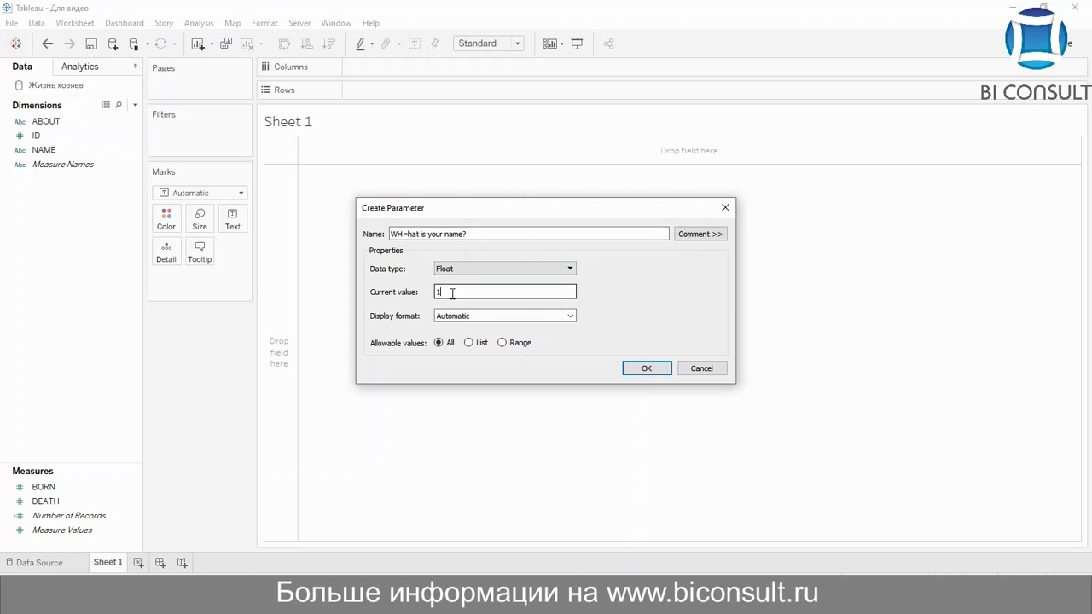
pyautogui.click(471, 270)
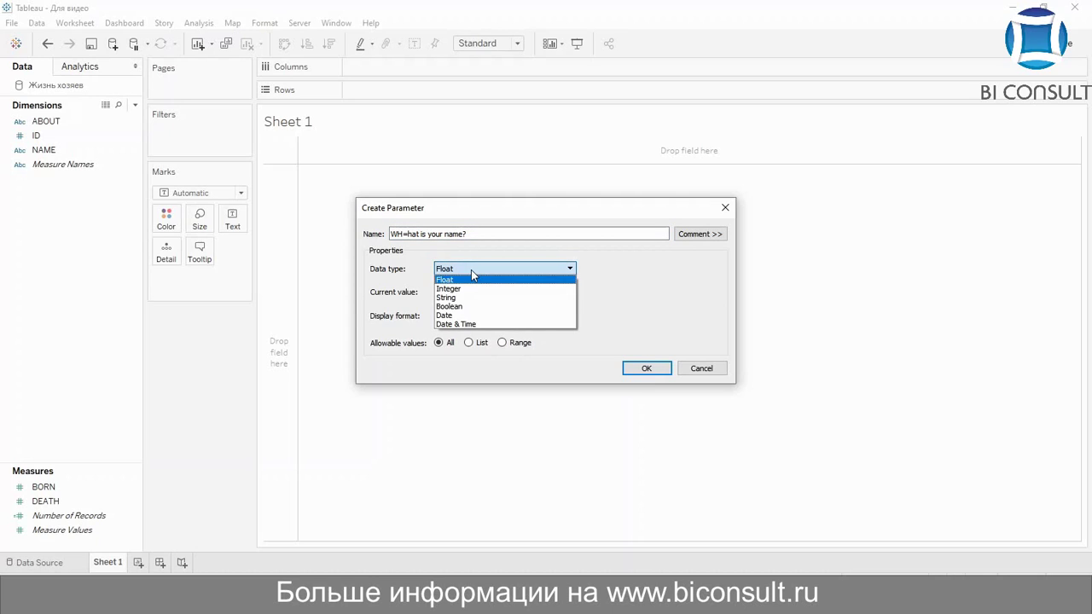
pyautogui.click(467, 298)
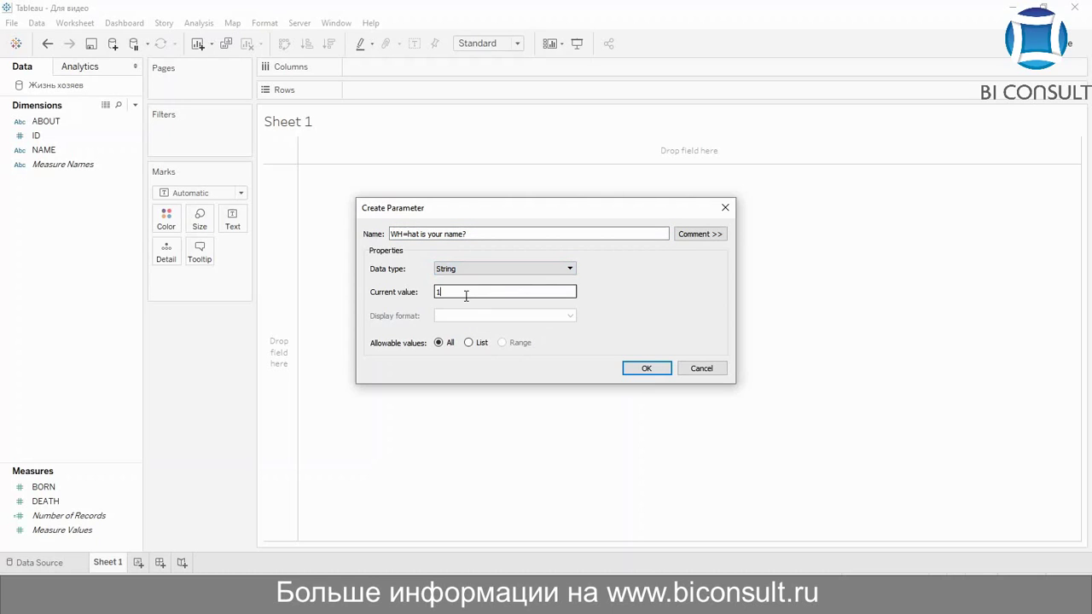
pyautogui.press('BackSpace')
pyautogui.write('My name i')
pyautogui.write('s...')
pyautogui.click(407, 237)
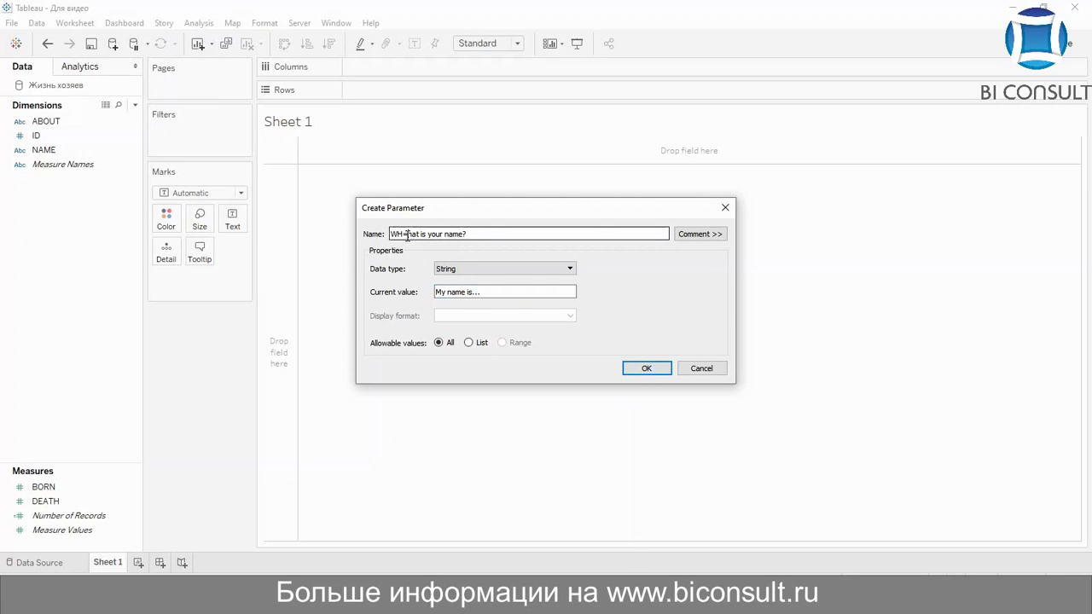
pyautogui.click(645, 367)
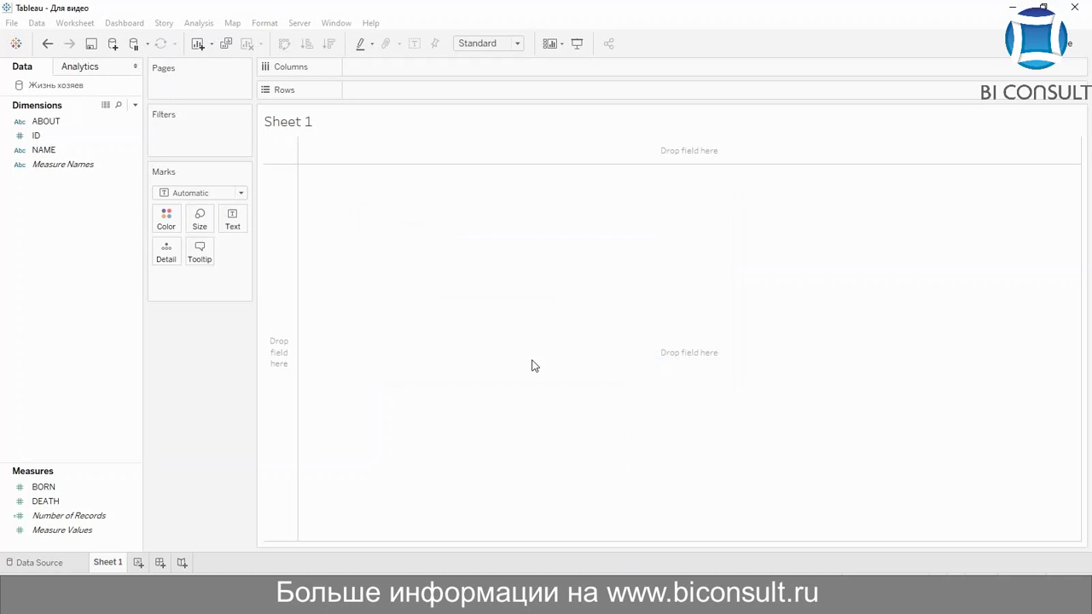
# Start a second parameter named "Birth date" with the Date data type
pyautogui.rightClick(75, 268)
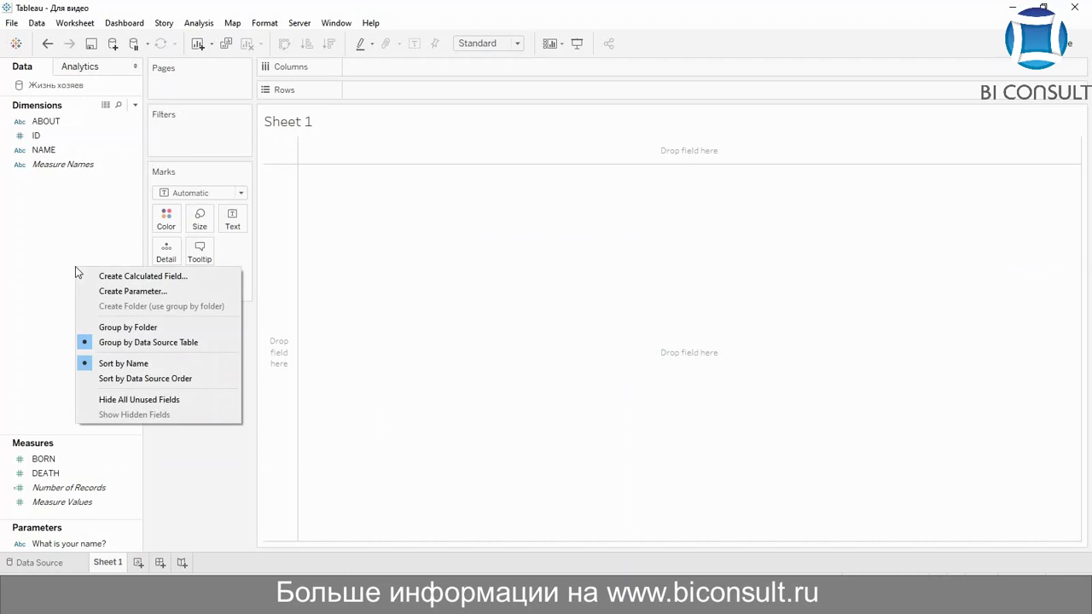
pyautogui.click(115, 292)
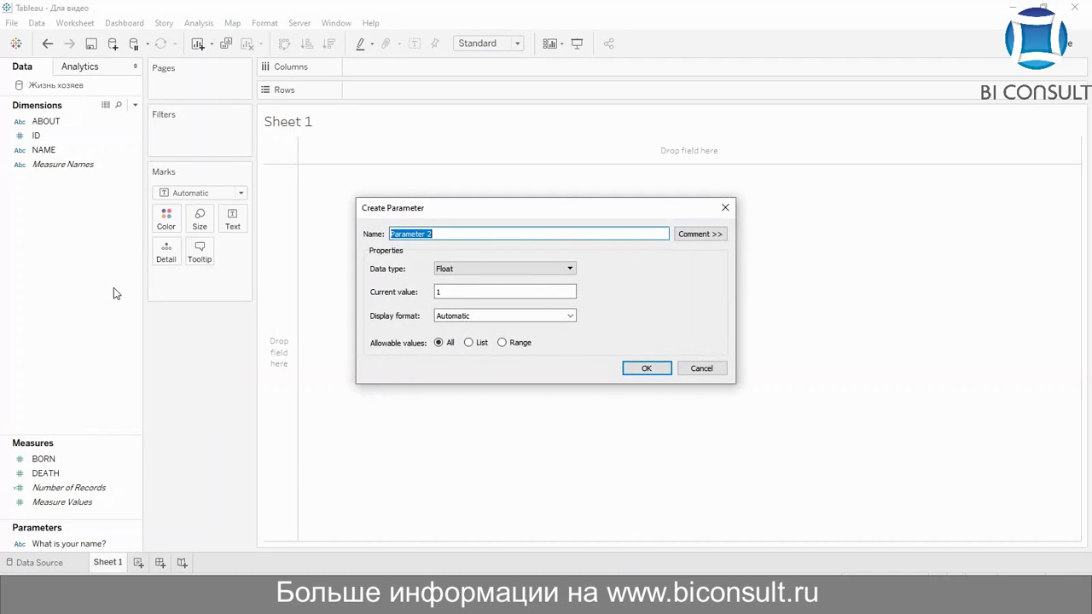
pyautogui.press('BackSpace')
pyautogui.write('Birth date')
pyautogui.click(446, 272)
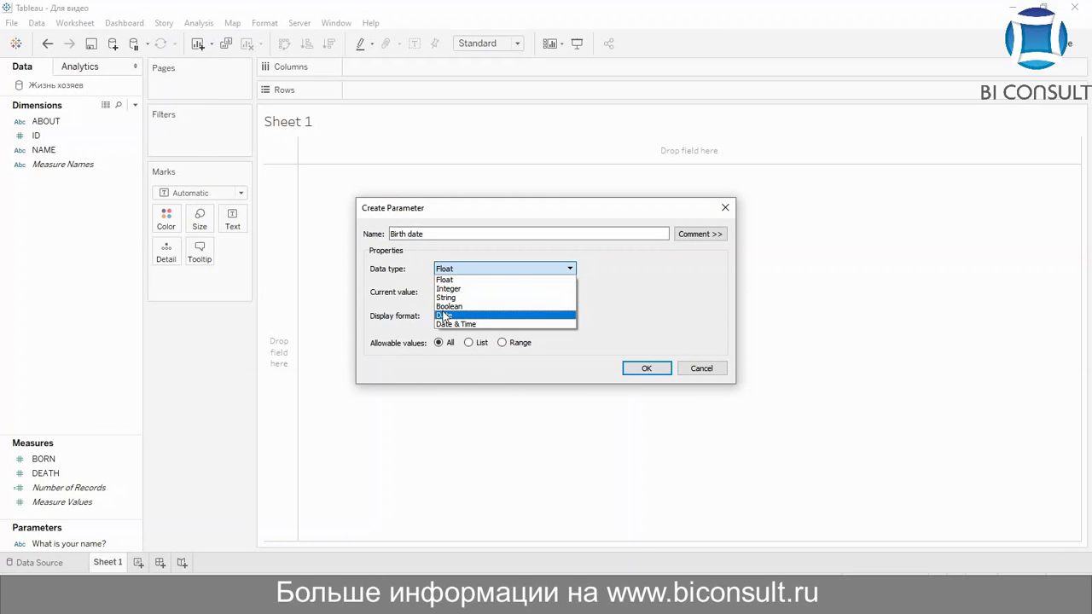
pyautogui.click(443, 314)
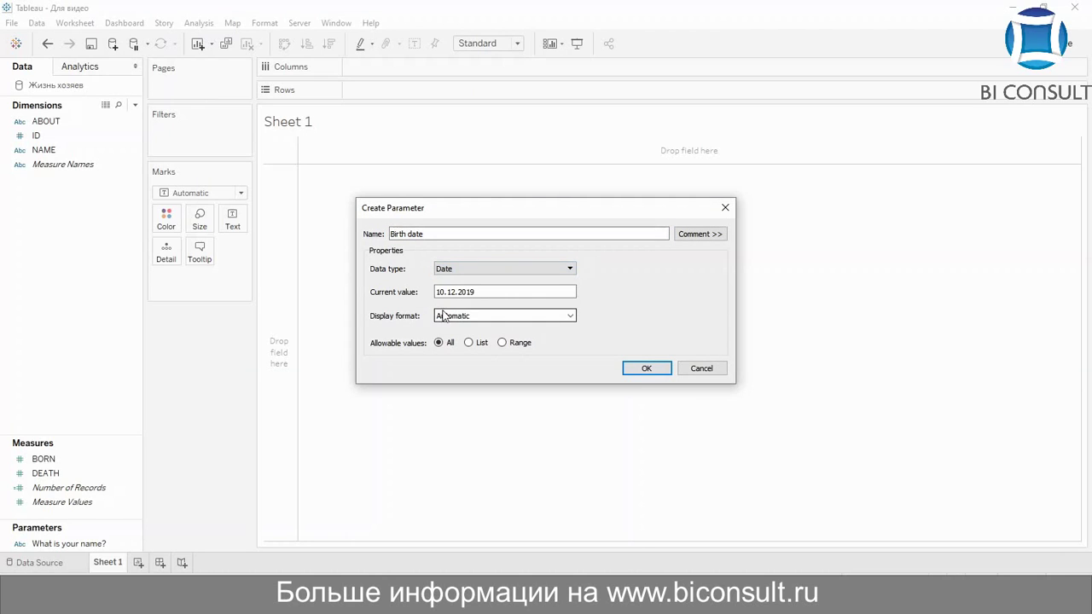
# Set the current value of the "Birth date" parameter to the default date 01.01.1900
pyautogui.click(483, 292)
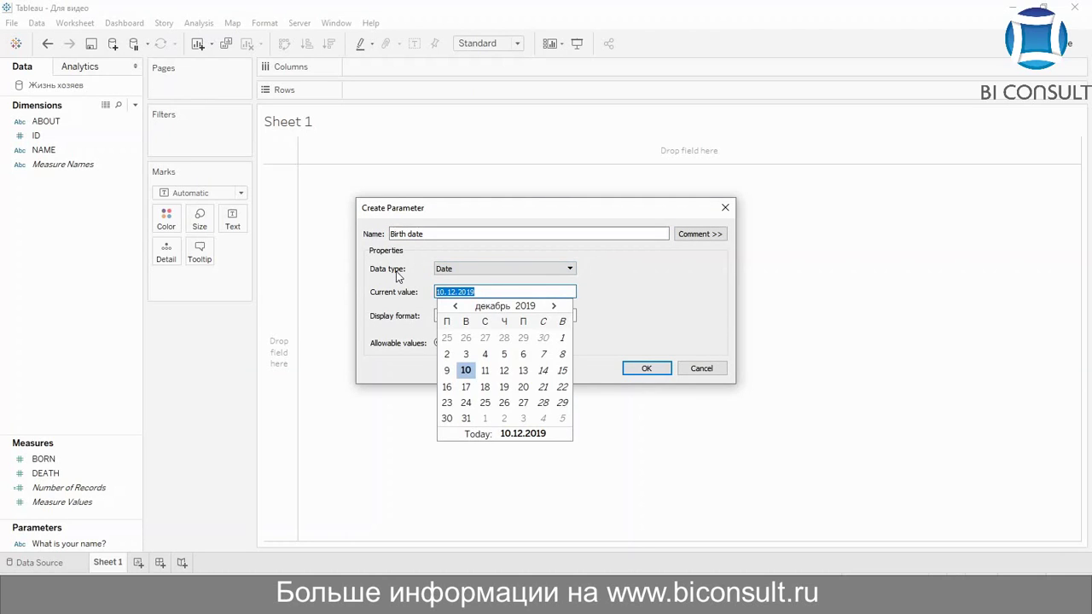
pyautogui.write('10.0.2019')
pyautogui.press('BackSpace')
pyautogui.press('BackSpace')
pyautogui.click(442, 292)
pyautogui.write('12.')
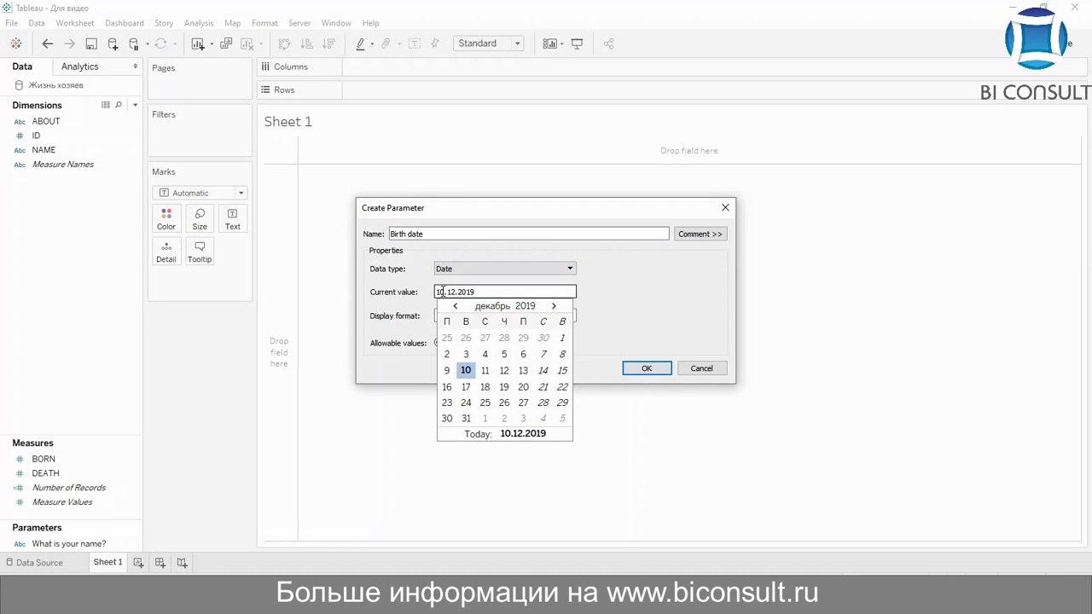
pyautogui.doubleClick(442, 291)
pyautogui.write('01.01.19')
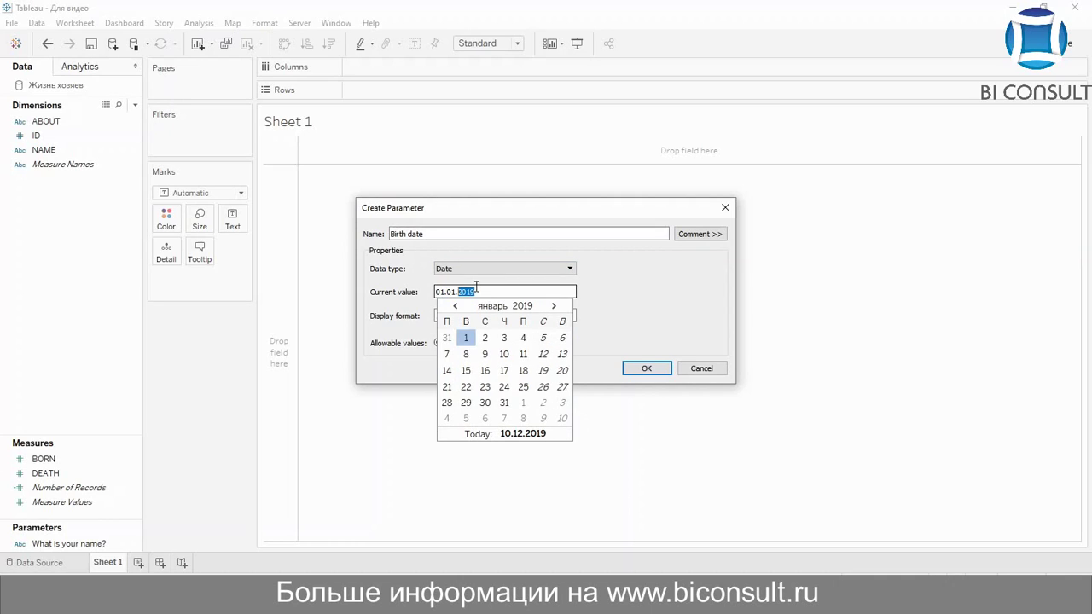
pyautogui.write('00')
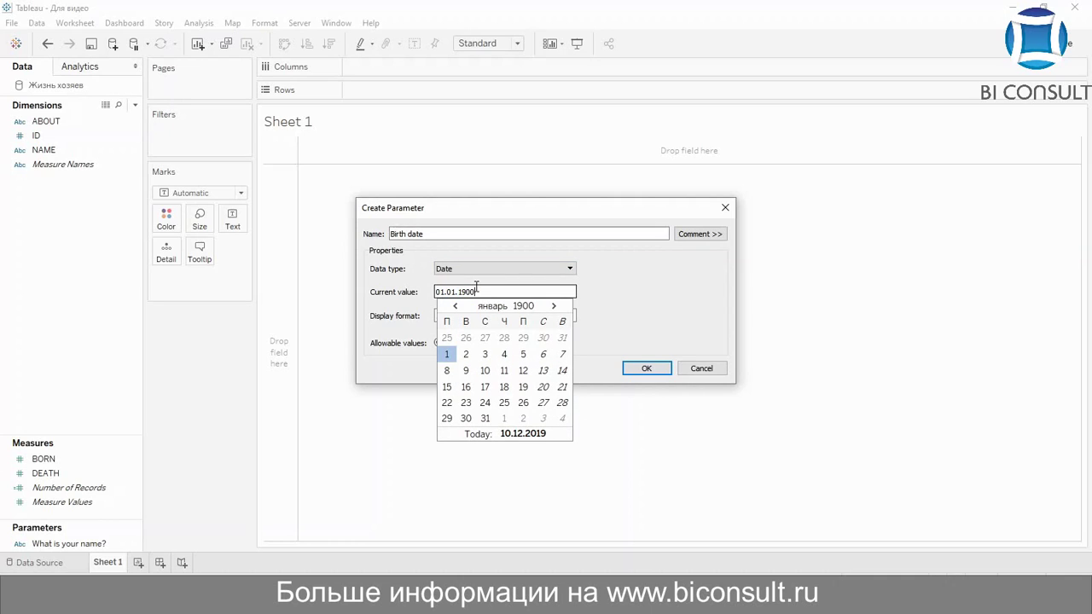
pyautogui.click(646, 297)
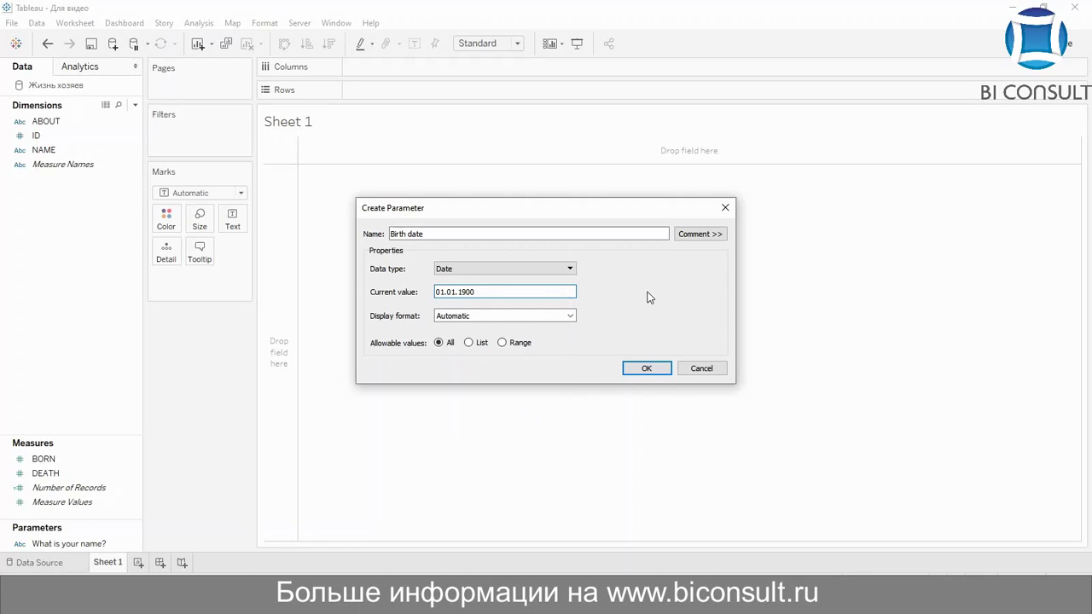
# Choose the 14/03/01 display format for the "Birth date" parameter
pyautogui.click(489, 315)
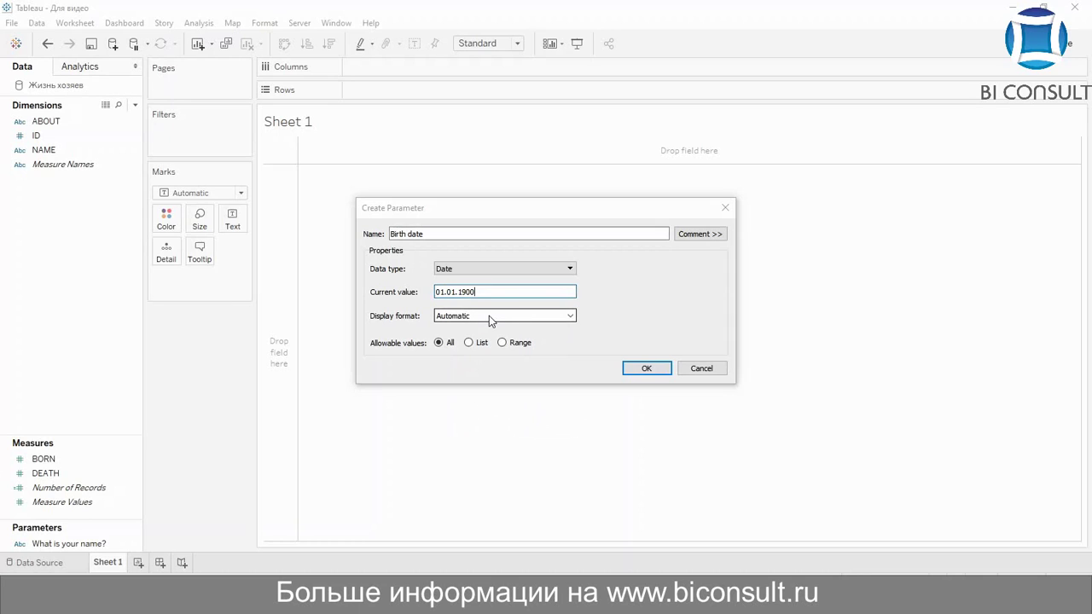
pyautogui.click(449, 408)
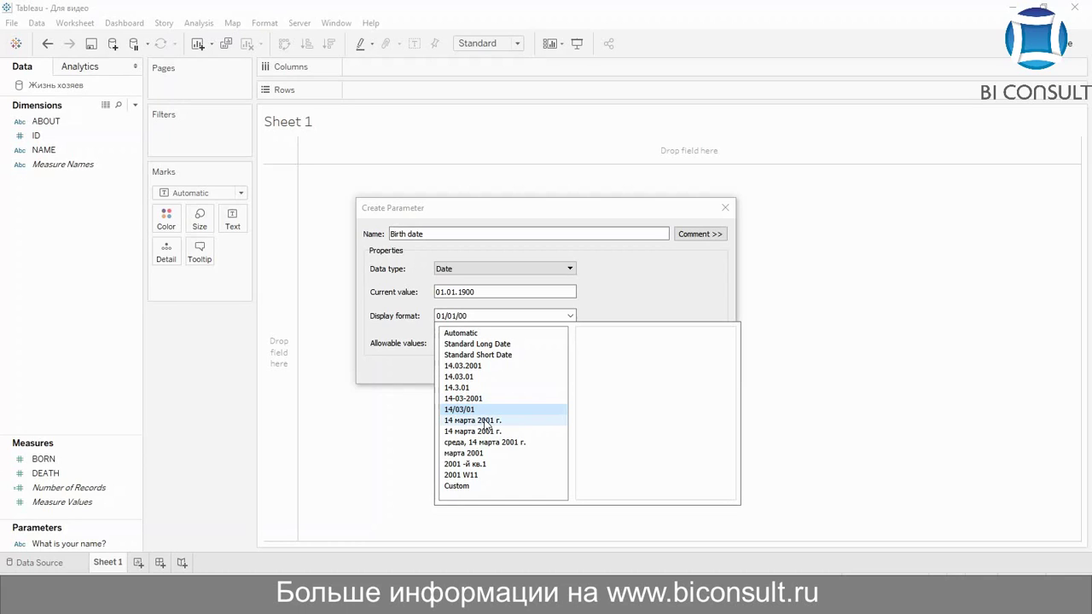
pyautogui.click(376, 362)
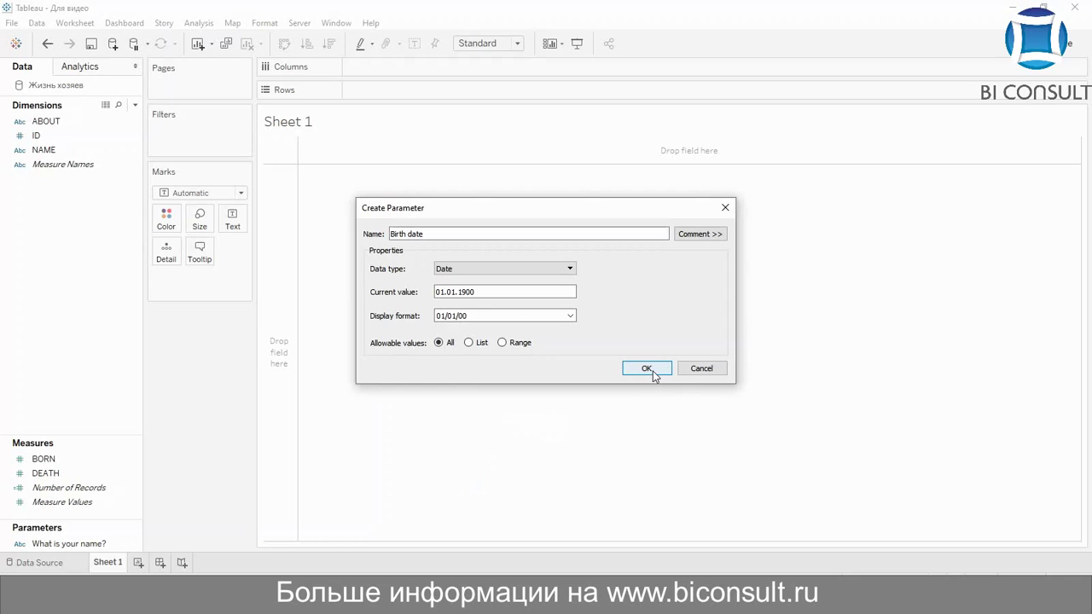
# Set the display format of "Birth date" to Standard Short Date and create the parameter
pyautogui.click(564, 317)
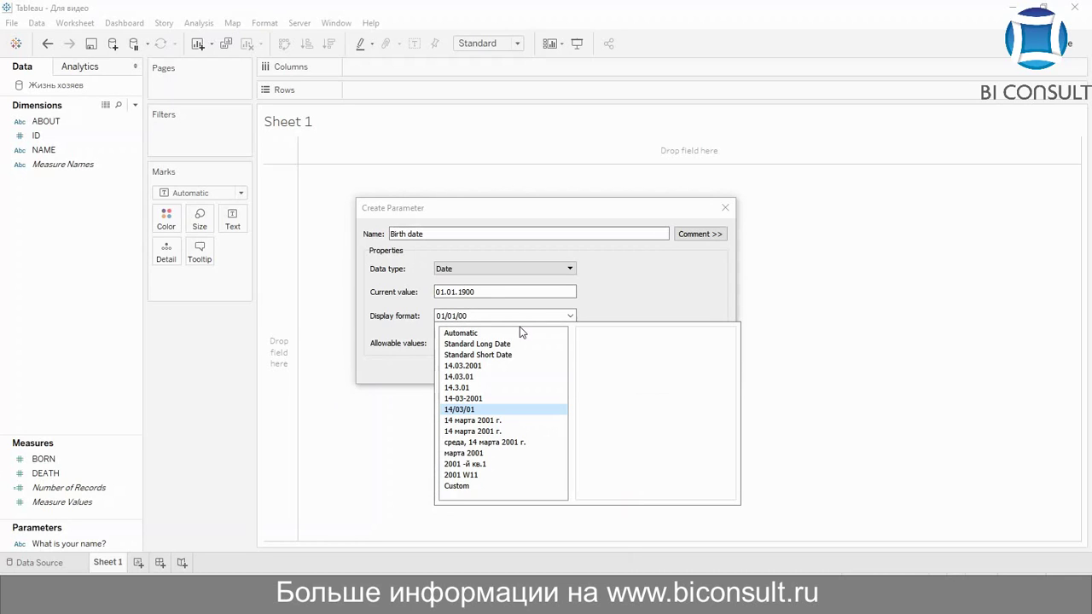
pyautogui.click(503, 357)
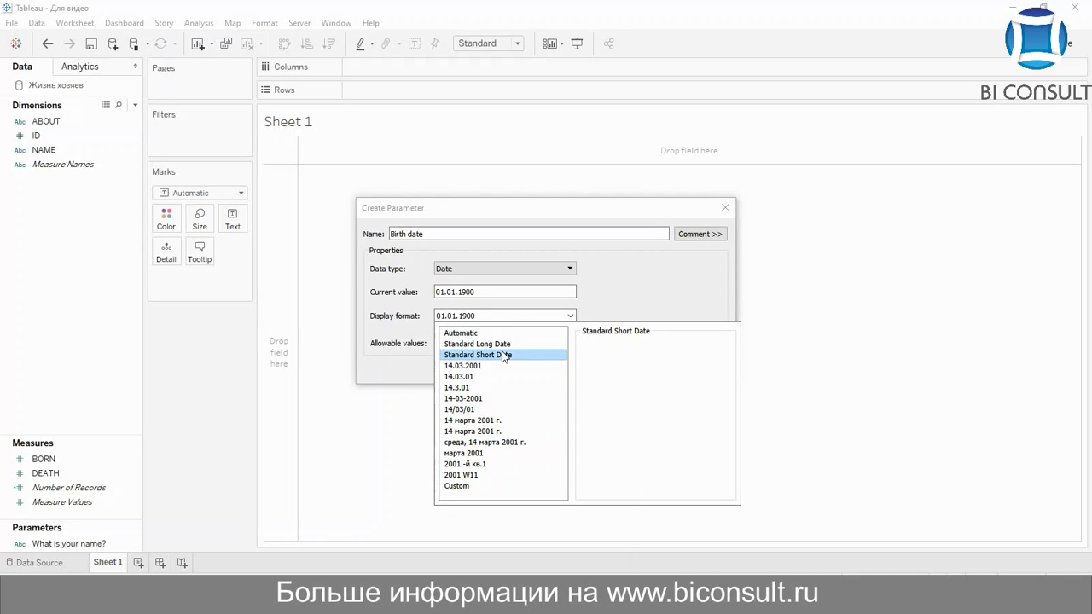
pyautogui.click(425, 370)
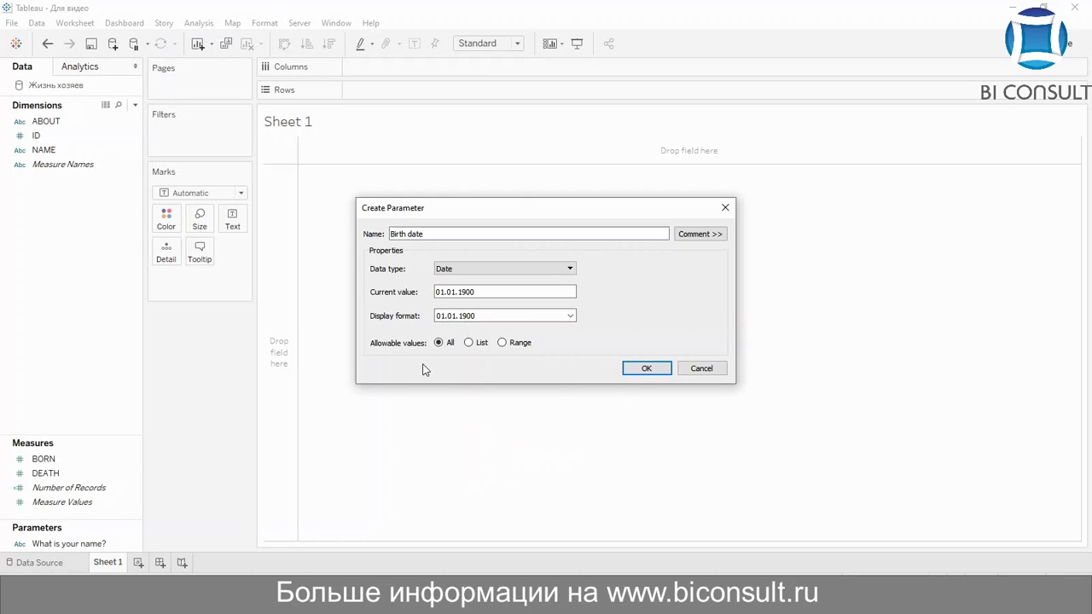
pyautogui.click(646, 369)
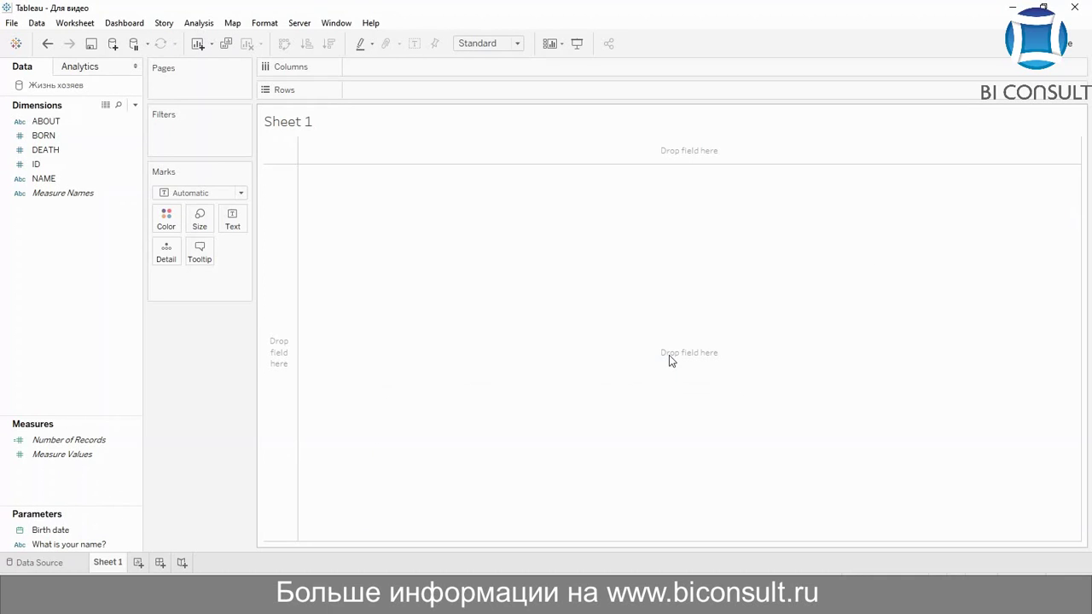
# Show the parameter controls for "Birth date" and "What is your name?" on Sheet 1
pyautogui.click(91, 531)
pyautogui.rightClick(91, 530)
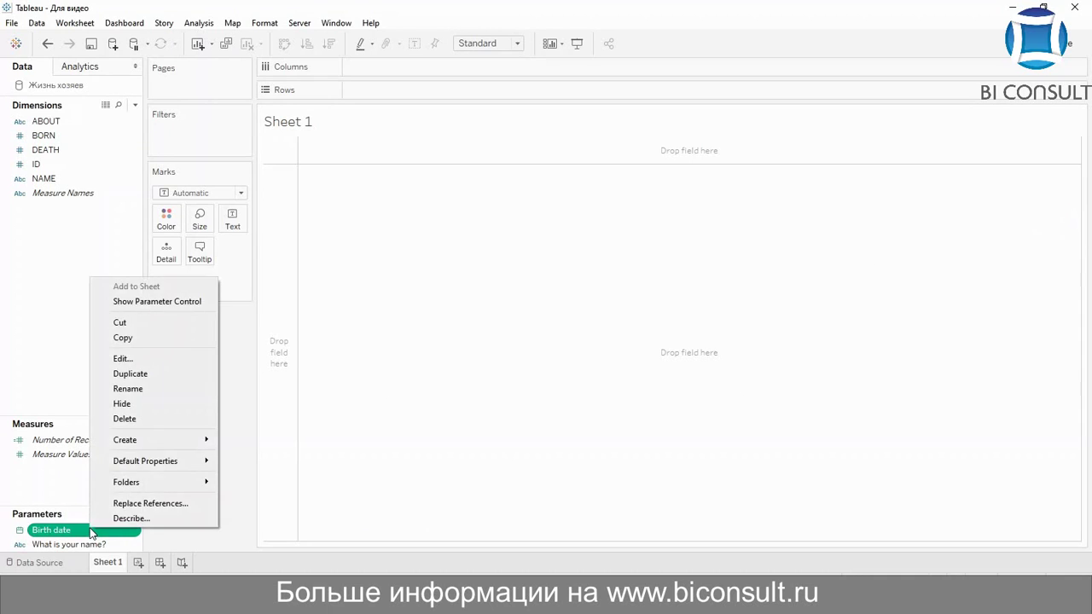
pyautogui.click(137, 302)
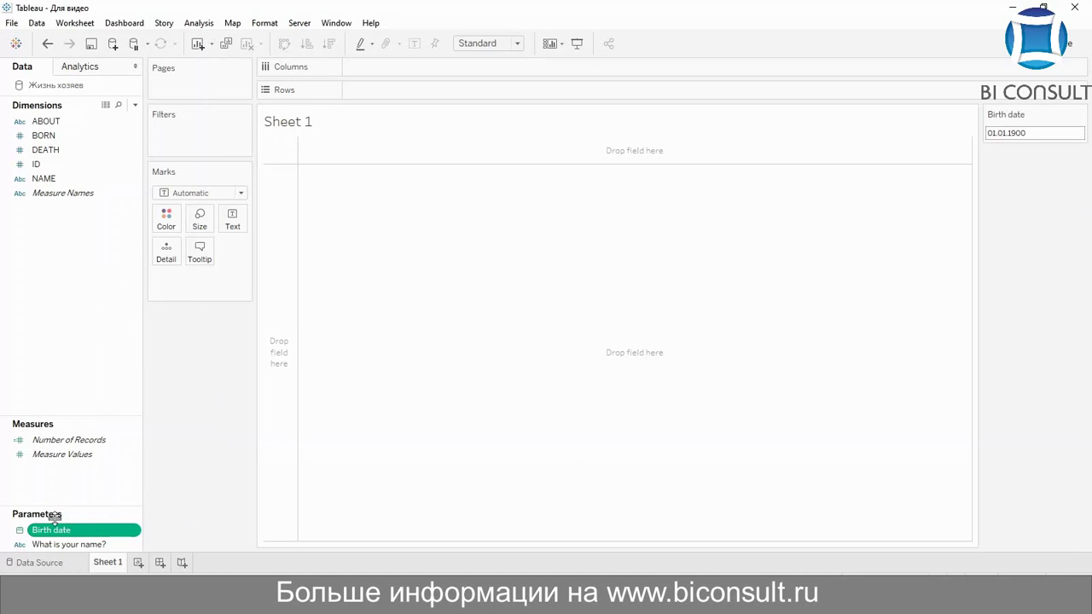
pyautogui.click(128, 544)
pyautogui.rightClick(128, 544)
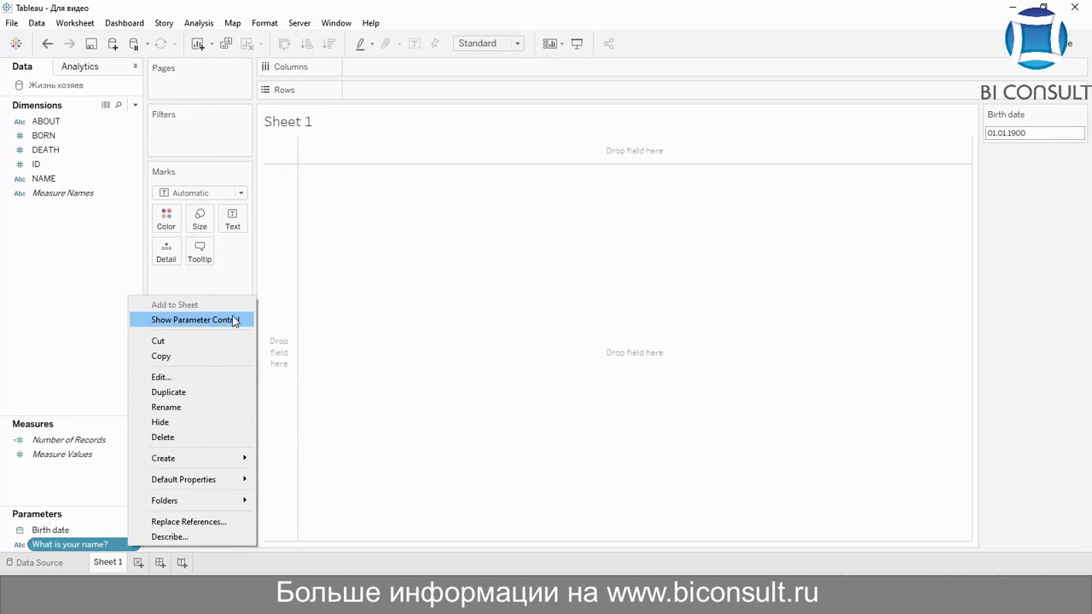
pyautogui.click(236, 320)
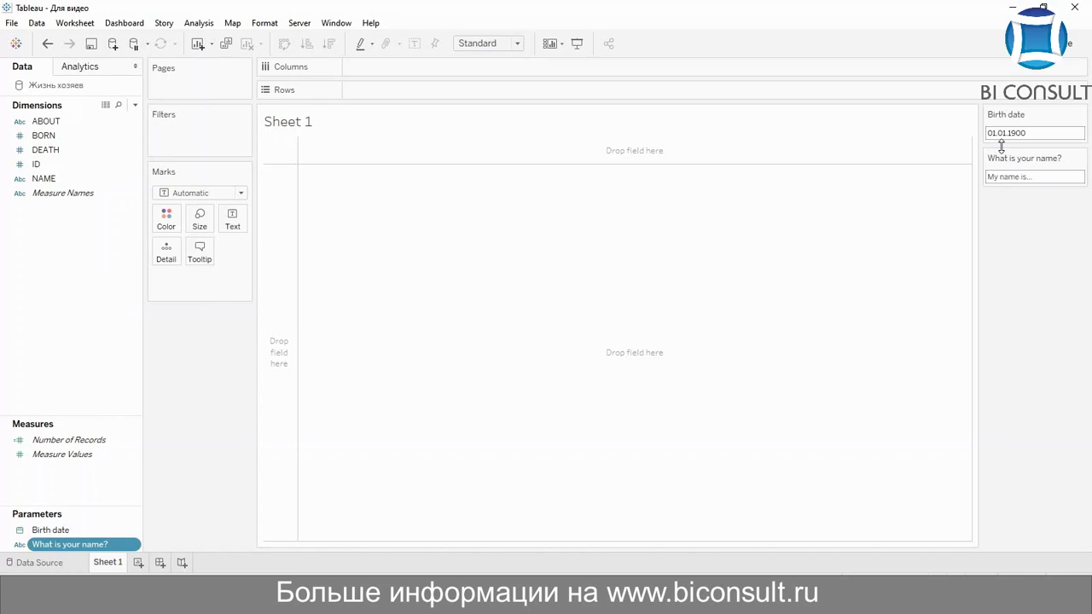
pyautogui.click(1030, 177)
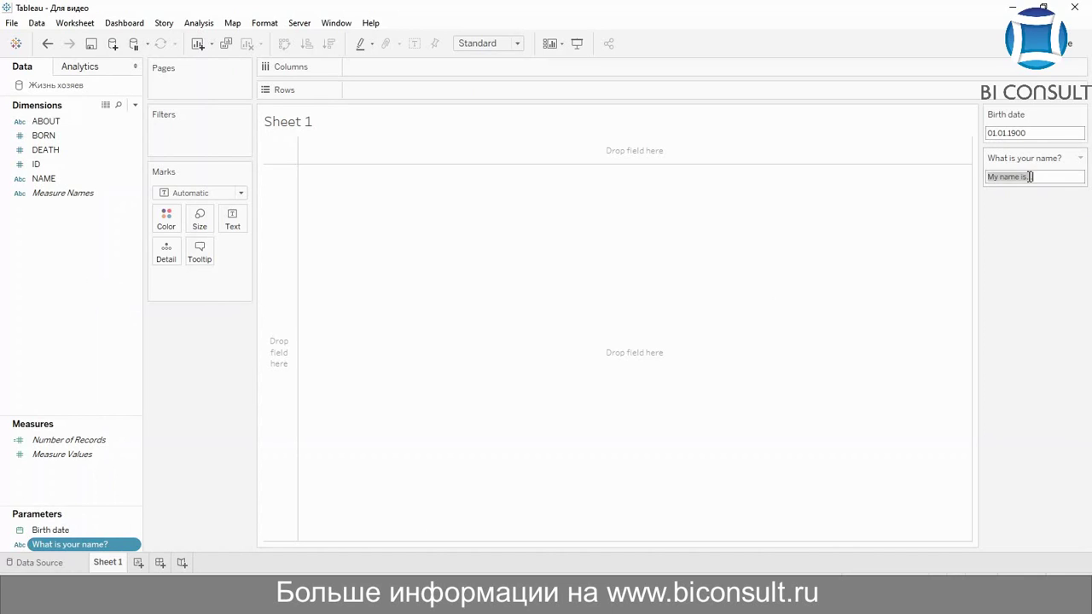
pyautogui.click(1065, 224)
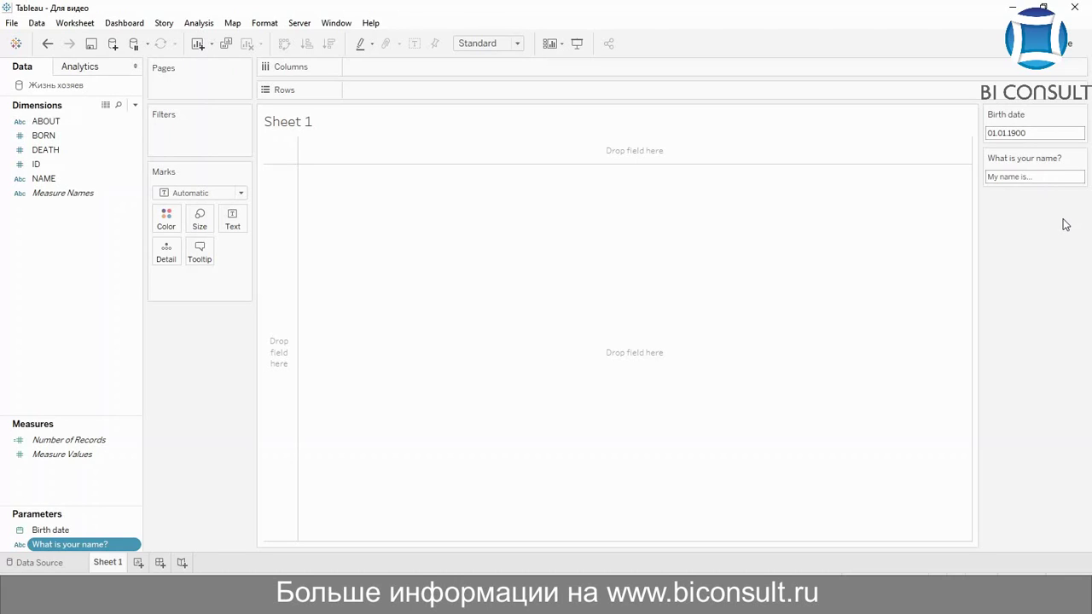
# Examine the Жизнь хозяев source table down to its last record, "It's me", and return to Sheet 1
pyautogui.click(77, 562)
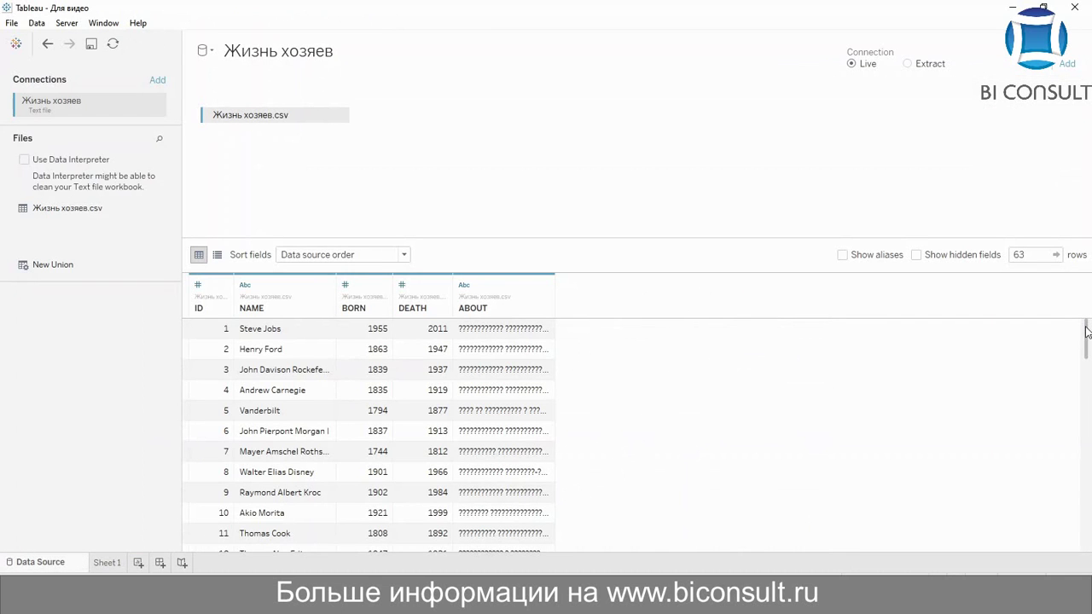
pyautogui.moveTo(1086, 331); pyautogui.dragTo(1086, 535)
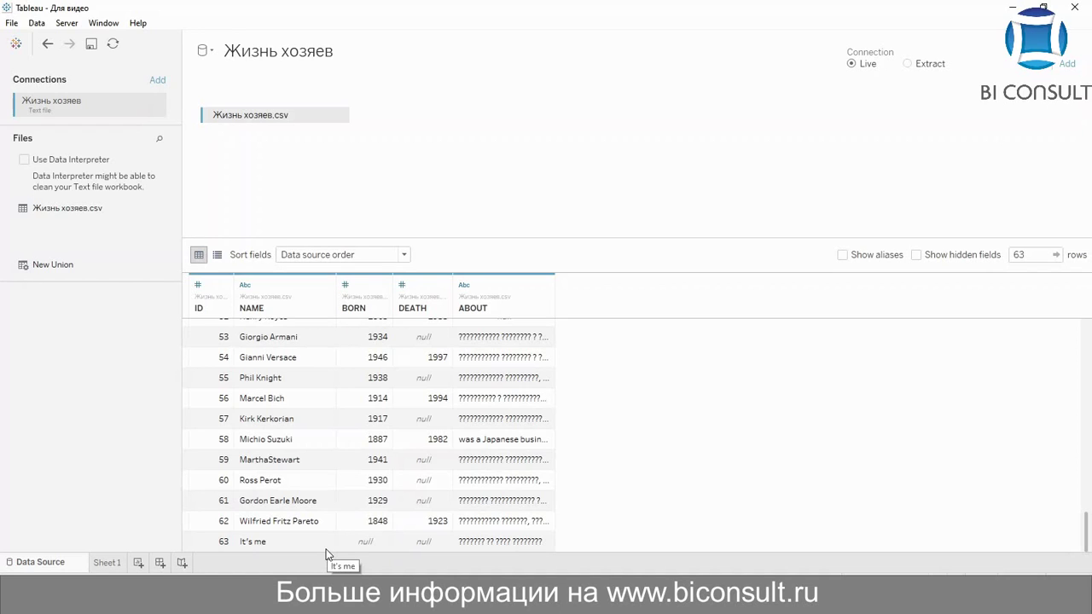
pyautogui.click(105, 566)
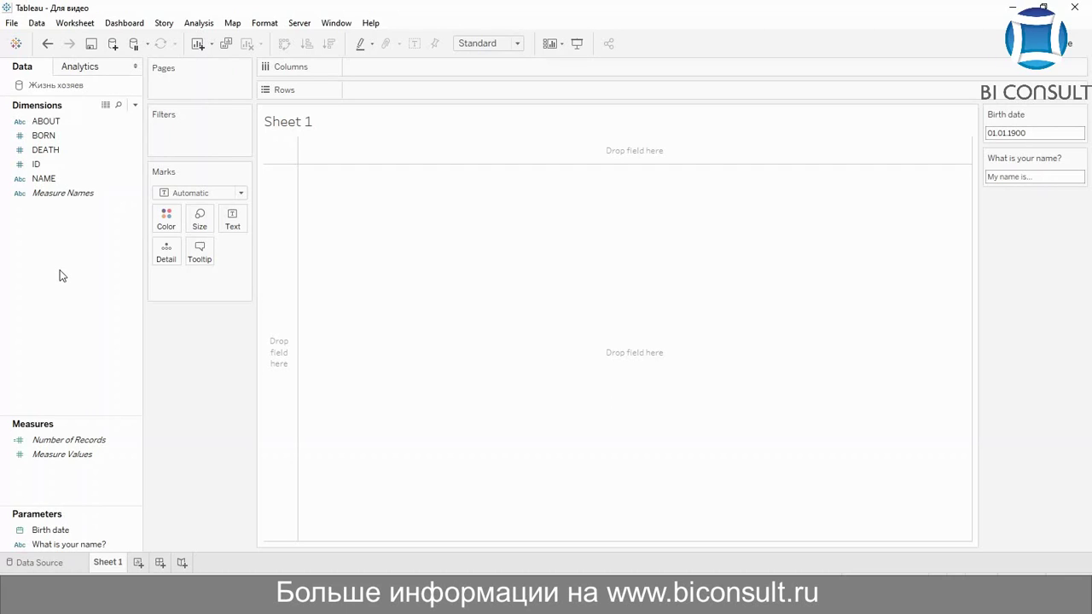
# Change the data type of the BORN and DEATH fields to Date
pyautogui.click(23, 136)
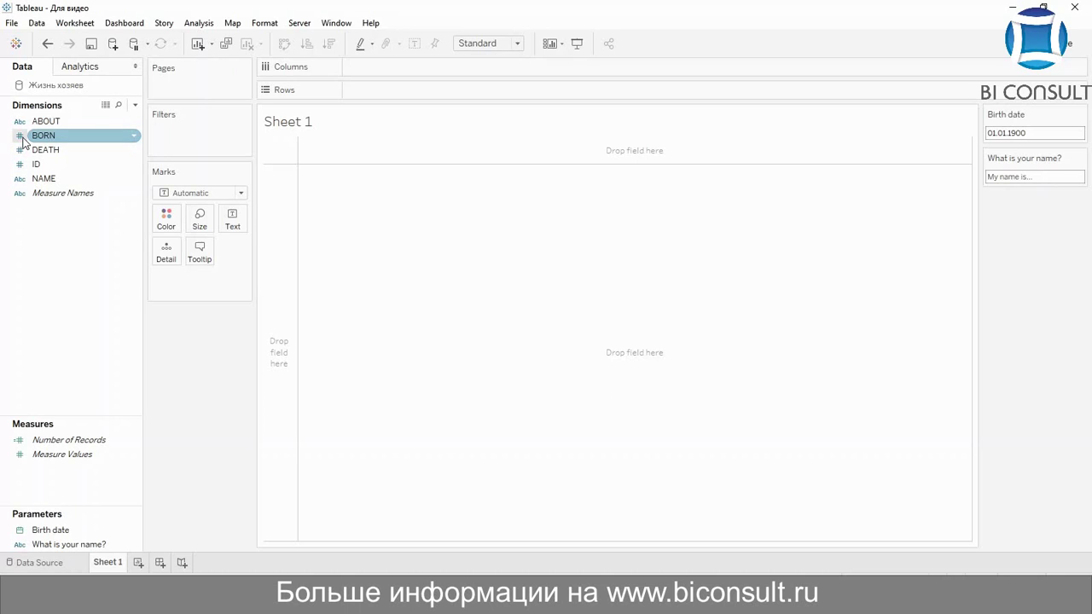
pyautogui.click(22, 138)
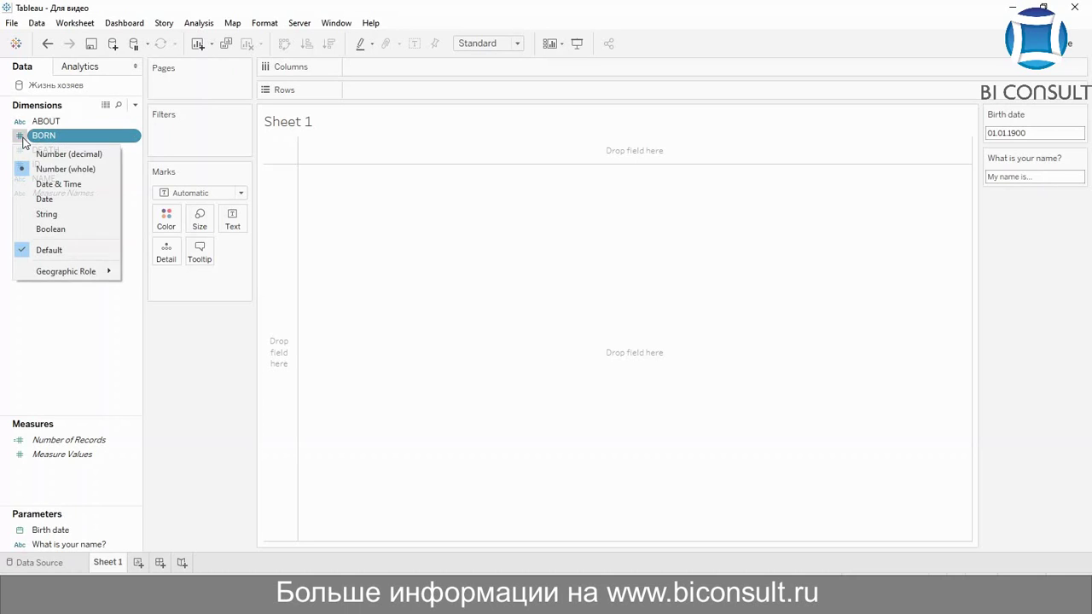
pyautogui.click(45, 199)
pyautogui.click(19, 150)
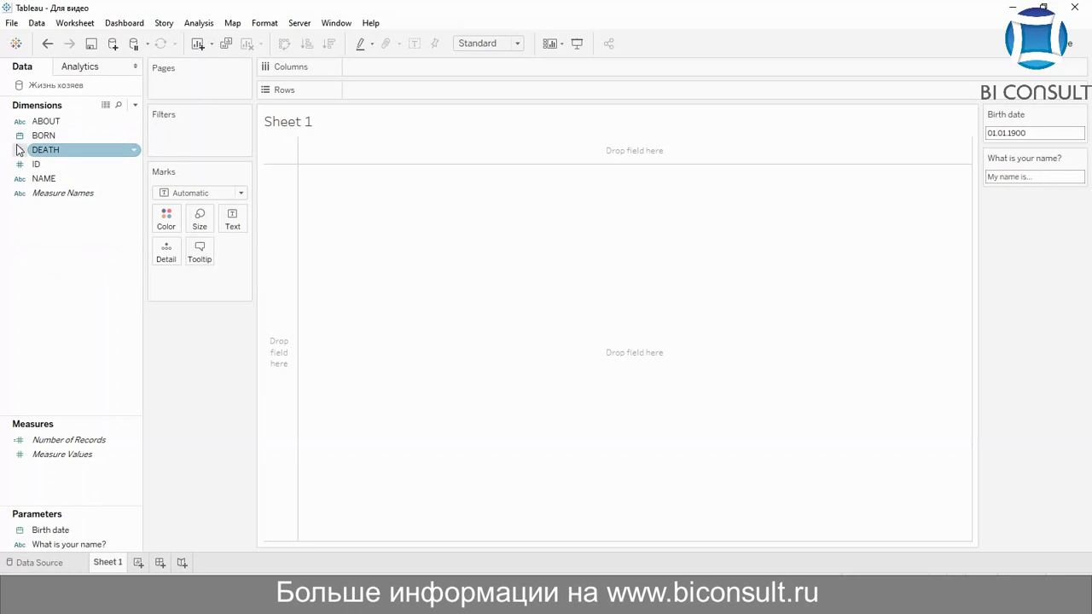
pyautogui.click(19, 151)
pyautogui.click(65, 215)
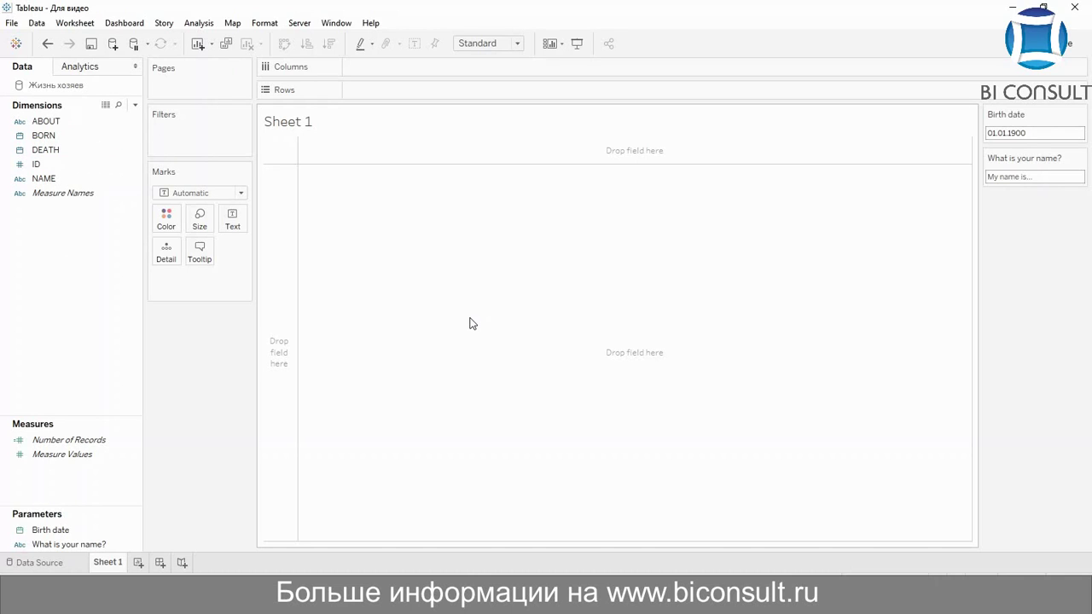
# Check the converted BORN and DEATH columns in the source table through to the last rows, and return to Sheet 1
pyautogui.click(65, 557)
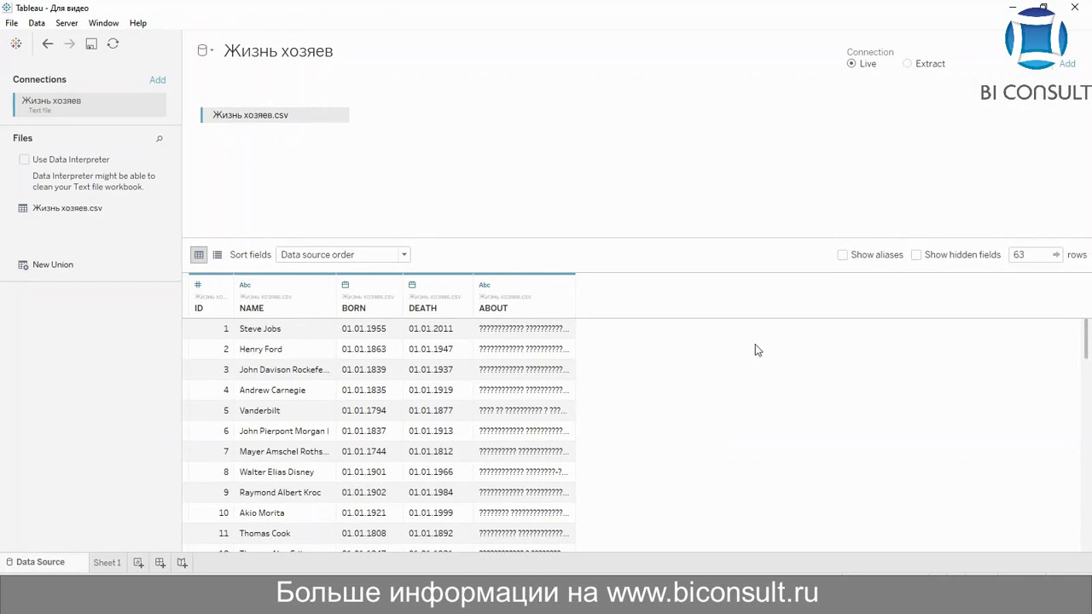
pyautogui.moveTo(1089, 345); pyautogui.dragTo(1087, 540)
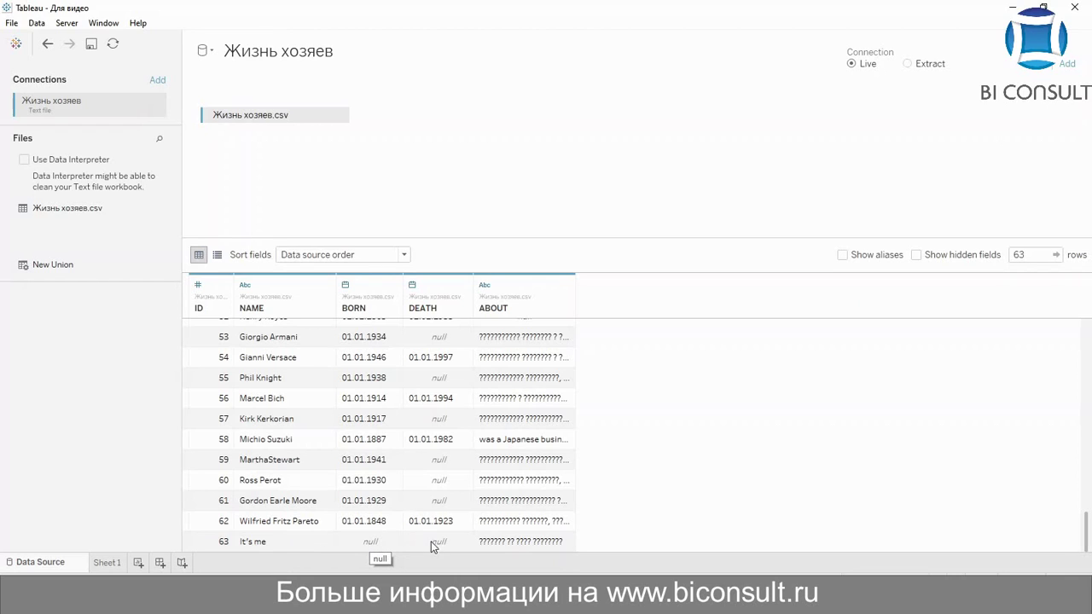
pyautogui.click(107, 563)
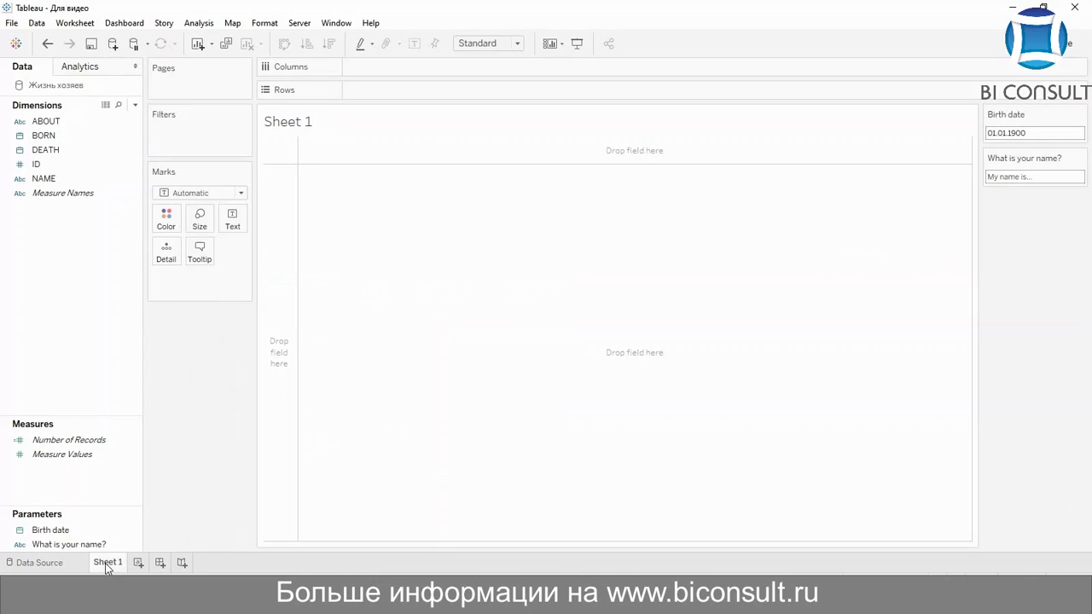
# Start a new calculated field and name it "NAME +"
pyautogui.rightClick(53, 239)
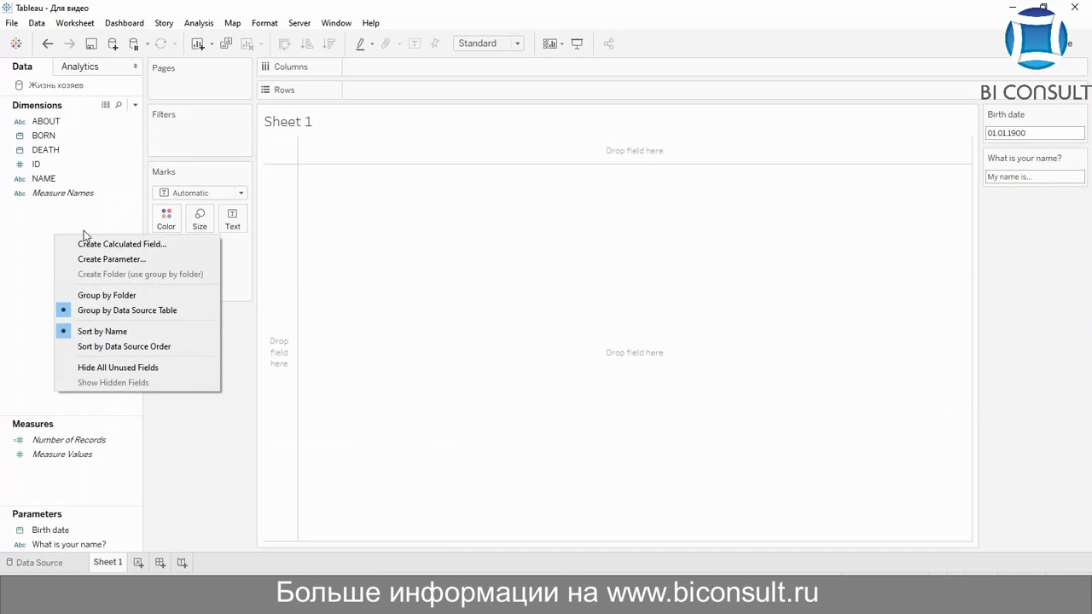
pyautogui.click(154, 246)
pyautogui.press('BackSpace')
pyautogui.write('N')
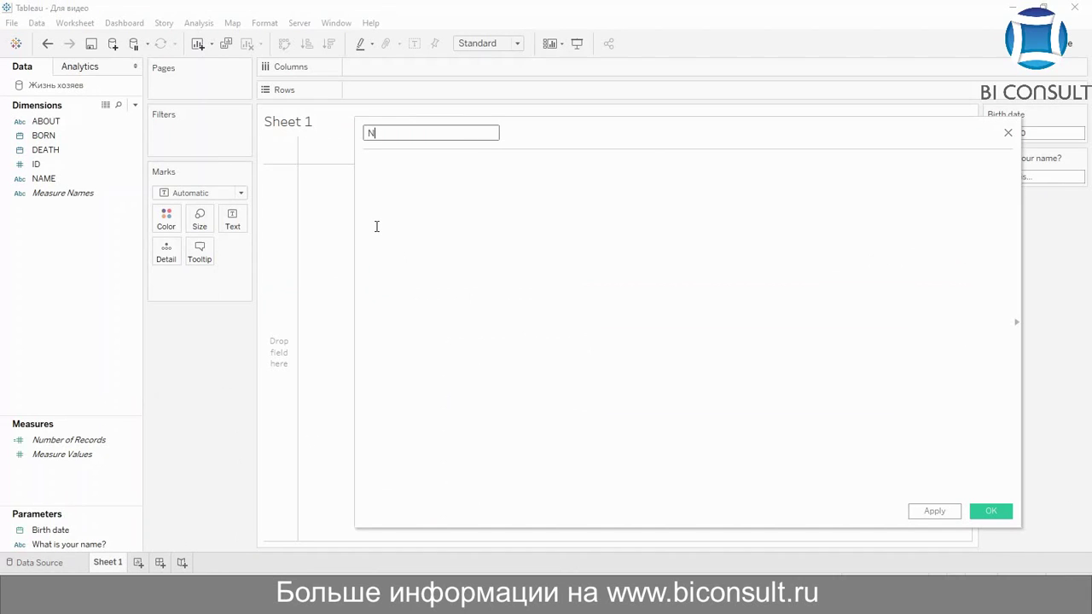
pyautogui.write('AME +')
# Begin the "NAME +" formula with the condition IIF([NAME]="It's me",
pyautogui.click(376, 226)
pyautogui.write('IIF(')
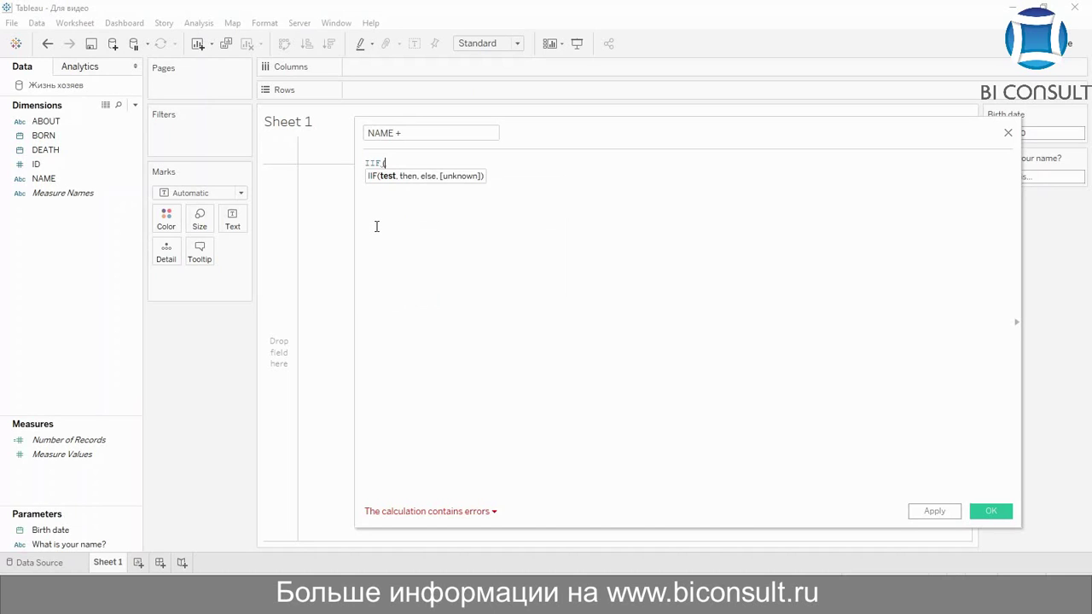
pyautogui.write('[name')
pyautogui.press('Return')
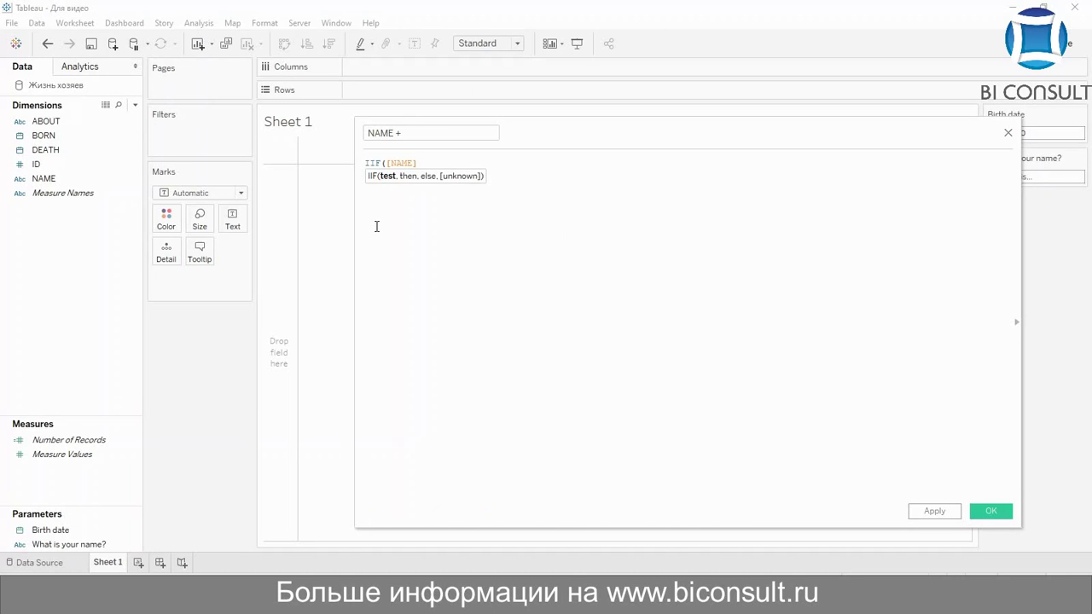
pyautogui.write('="IT')
pyautogui.press('BackSpace')
pyautogui.write('t\'s me",')
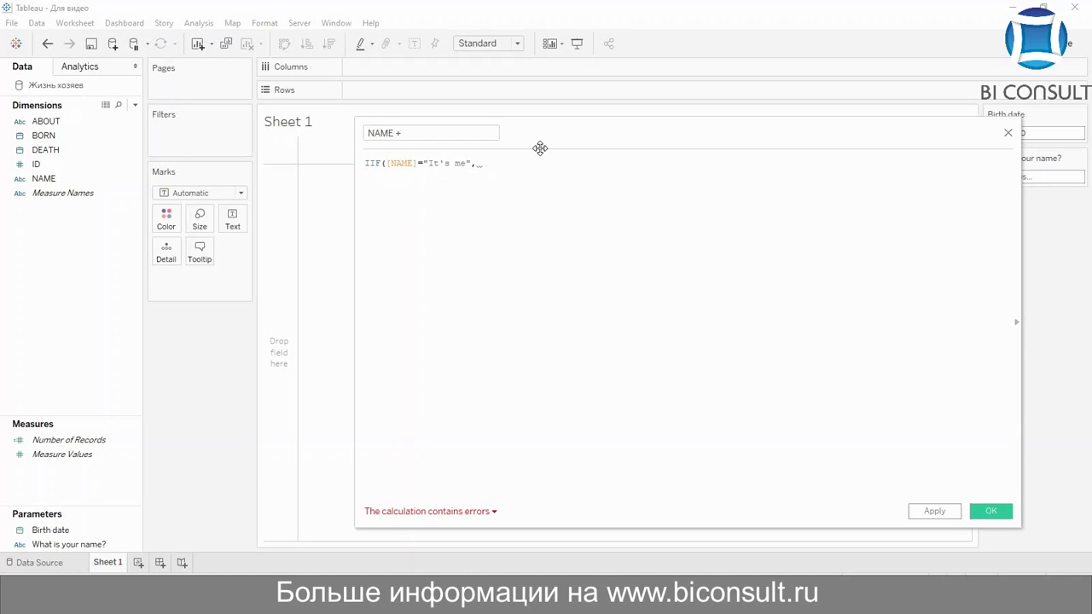
# Complete the IIF formula with [What is your name?] as the true result and [NAME] as the else result, and save the field
pyautogui.moveTo(541, 148); pyautogui.dragTo(441, 127)
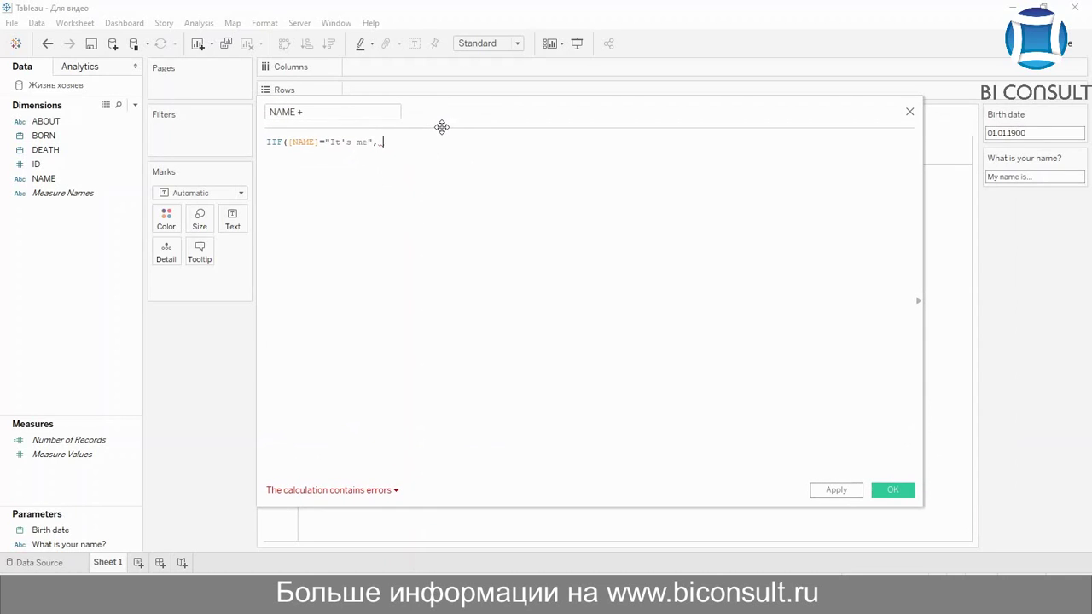
pyautogui.write('w')
pyautogui.press('Return')
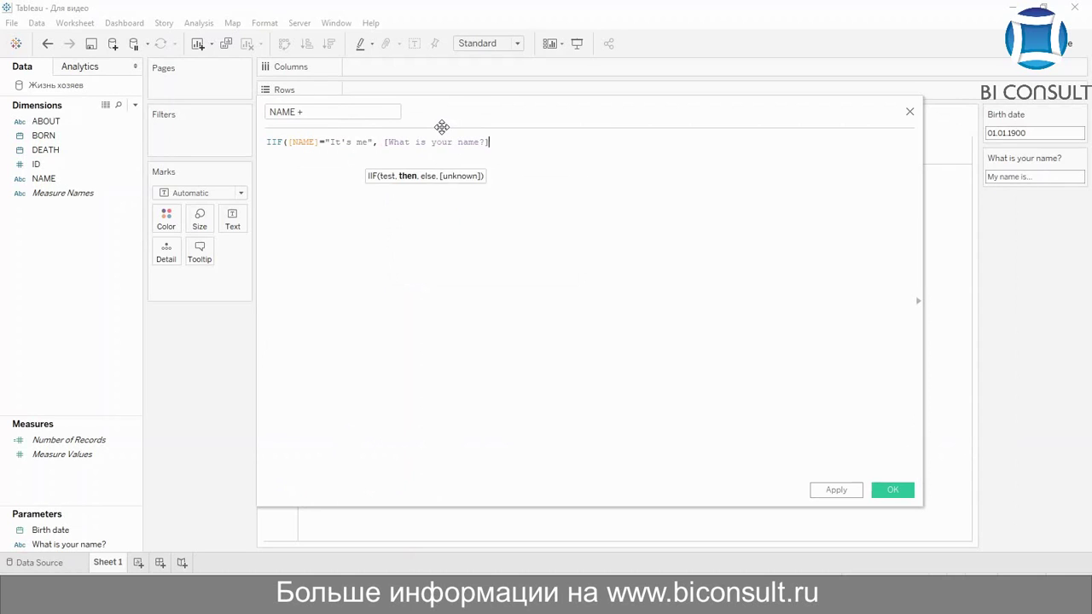
pyautogui.write(', na')
pyautogui.press('Return')
pyautogui.write(')')
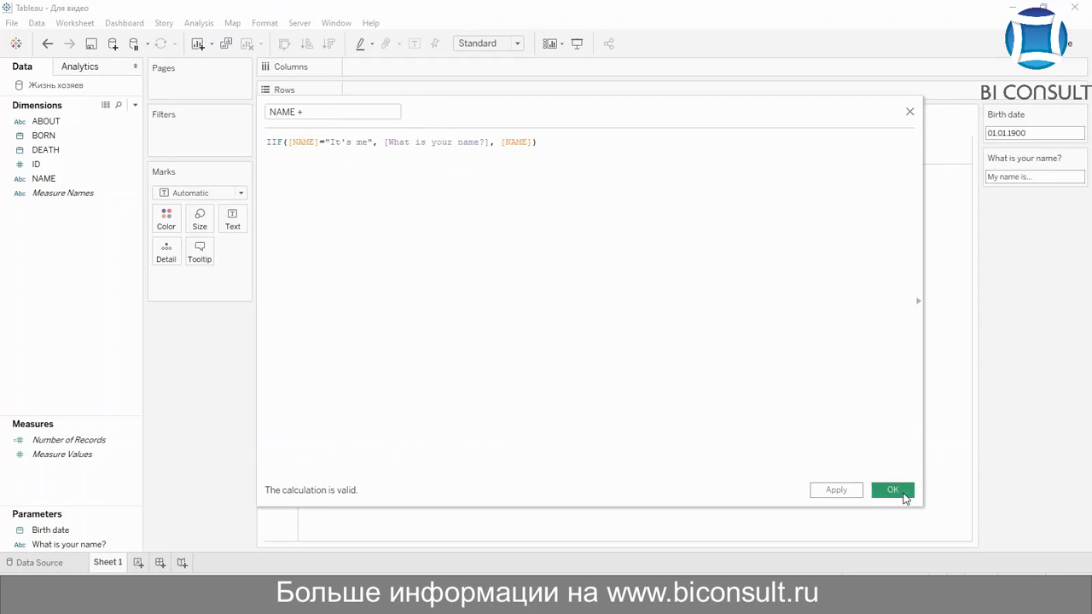
pyautogui.click(895, 492)
# Start another calculated field and name it "BORN +"
pyautogui.rightClick(79, 284)
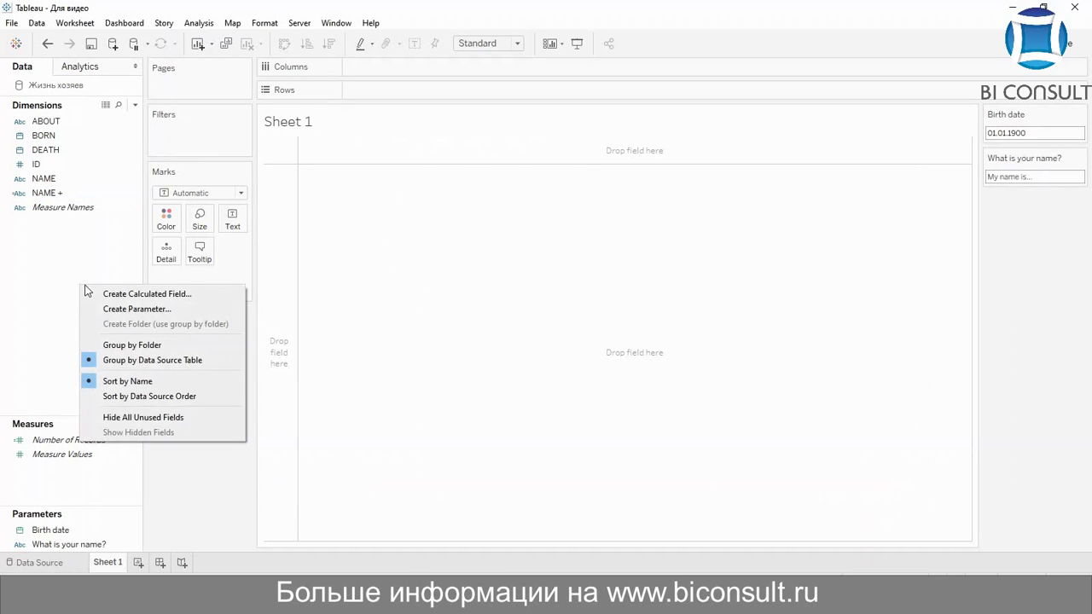
pyautogui.click(175, 294)
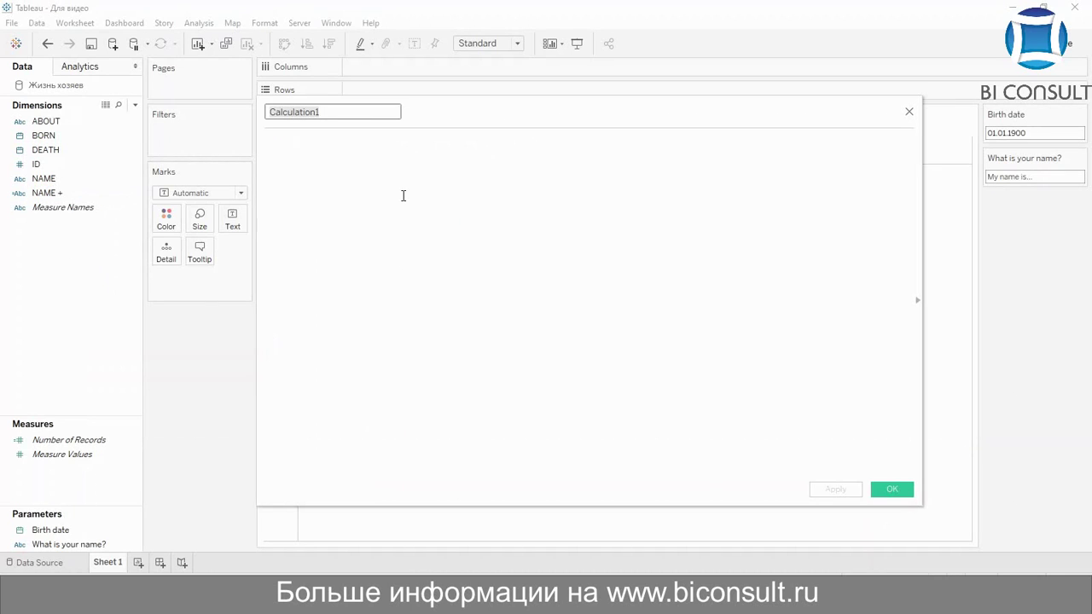
pyautogui.press('BackSpace')
pyautogui.write('Ишк')
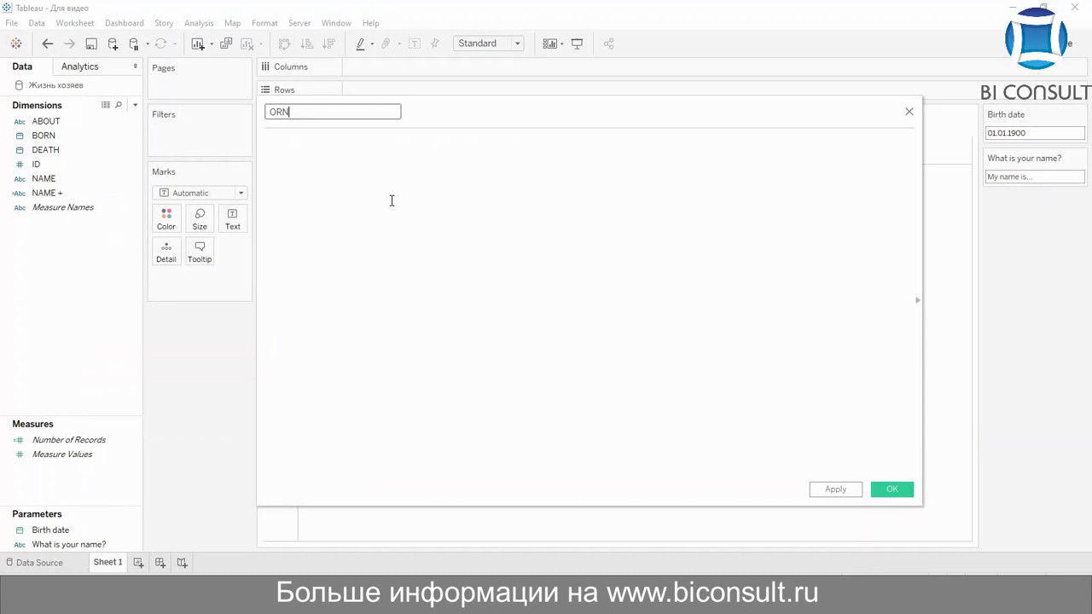
pyautogui.press('BackSpace')
pyautogui.press('BackSpace')
pyautogui.press('BackSpace')
pyautogui.write('BORN +')
pyautogui.click(428, 164)
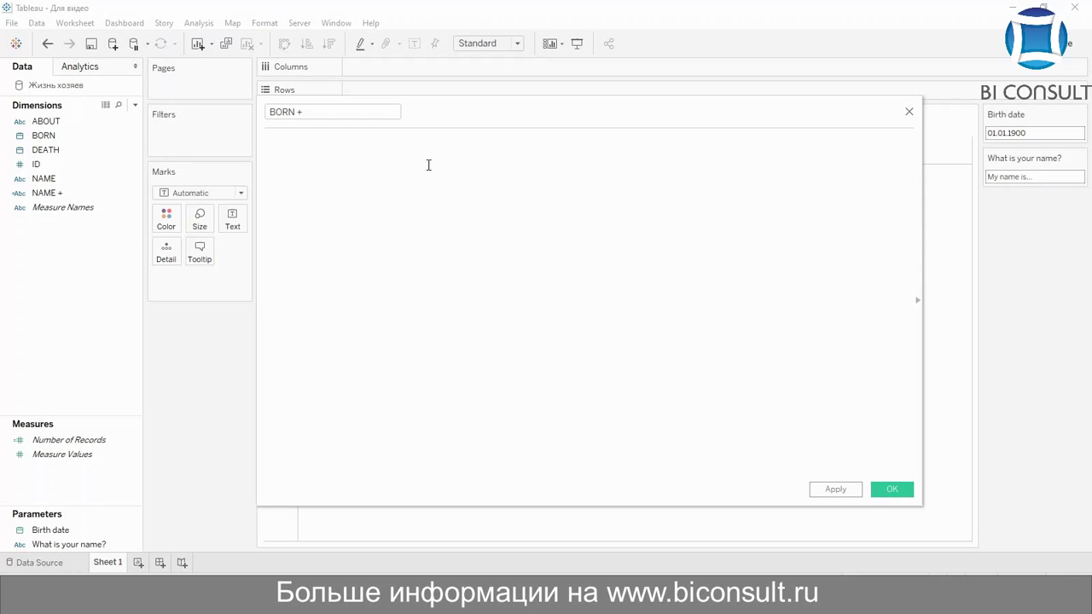
pyautogui.write('S')
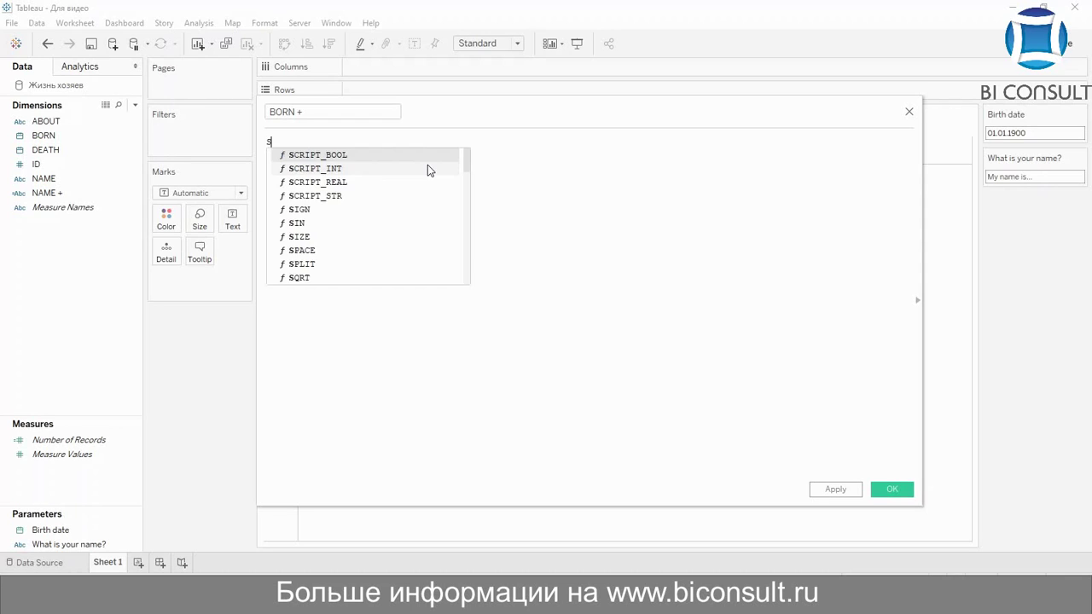
pyautogui.write('TR(')
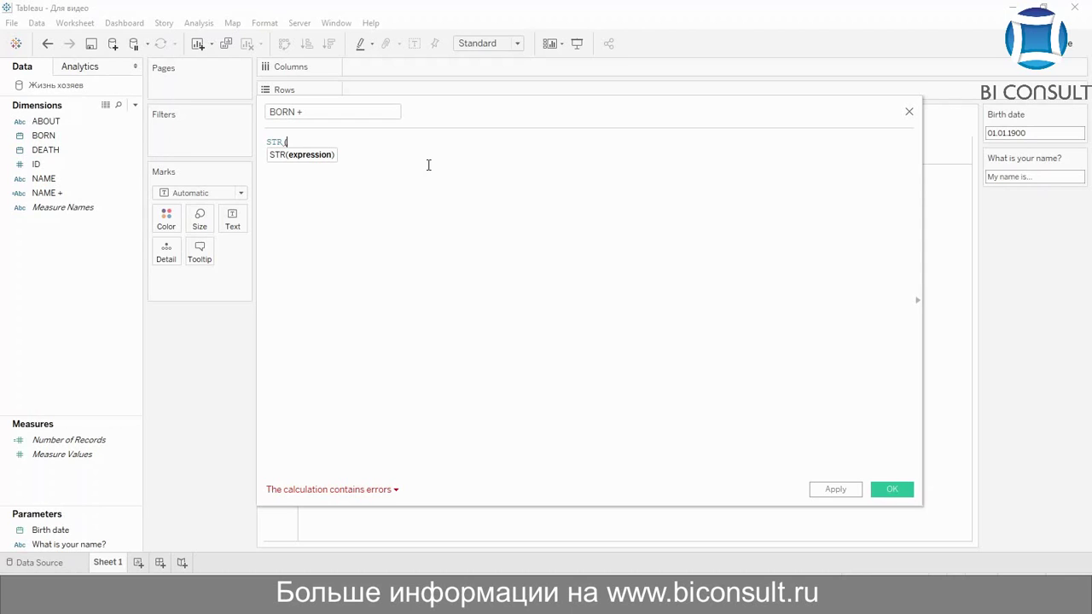
pyautogui.press('BackSpace')
pyautogui.press('BackSpace')
pyautogui.press('BackSpace')
pyautogui.press('BackSpace')
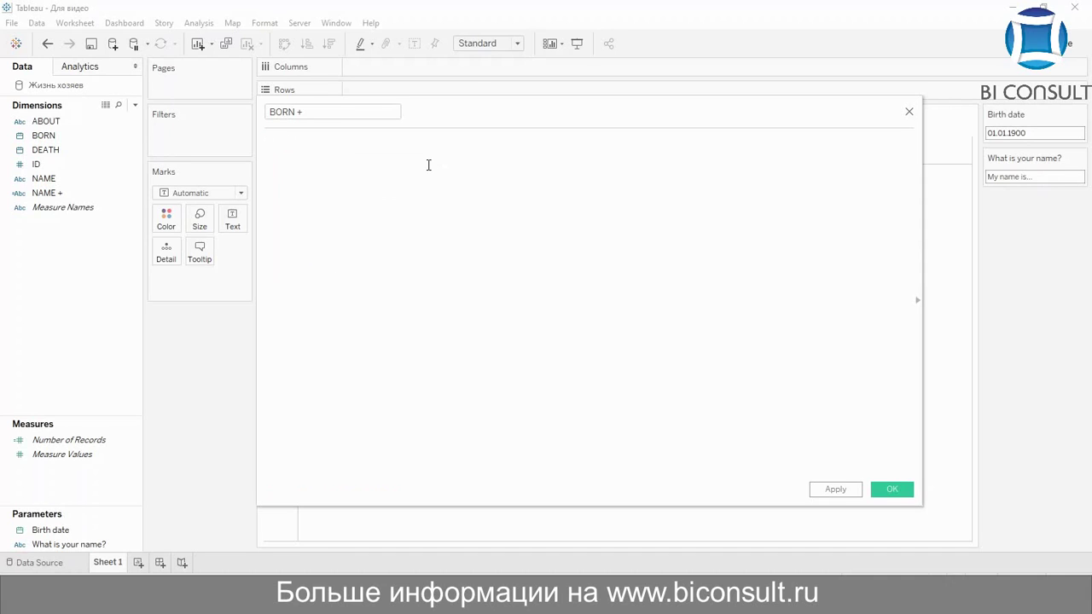
# Begin the "BORN +" formula with the condition IIF([NAME] = "It's me"
pyautogui.write('IIF(')
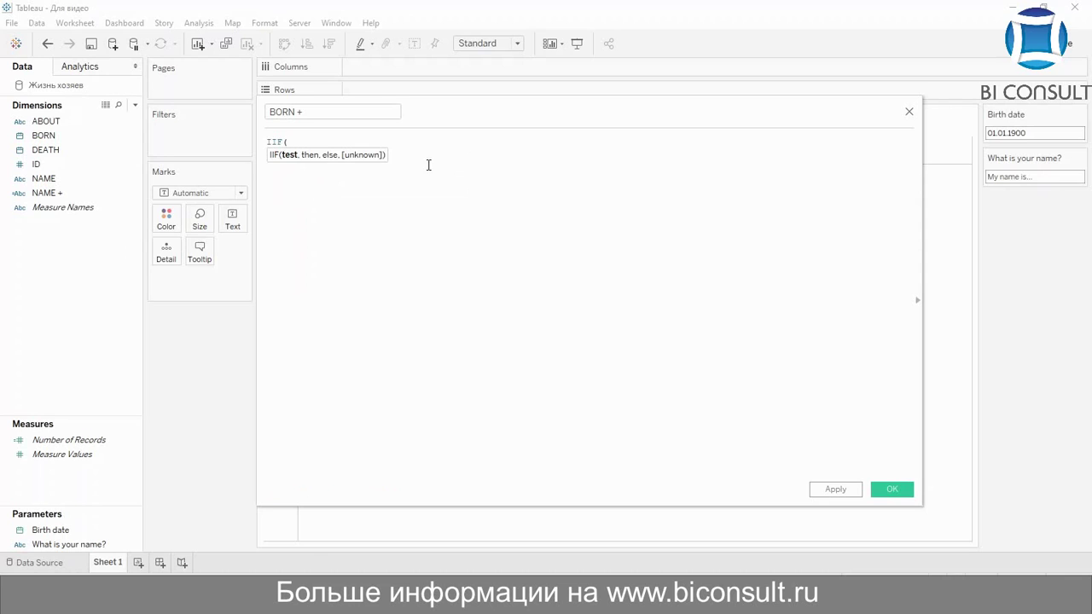
pyautogui.write('[N')
pyautogui.press('Return')
pyautogui.write('= ""')
pyautogui.write('It')
pyautogui.write("'s me")
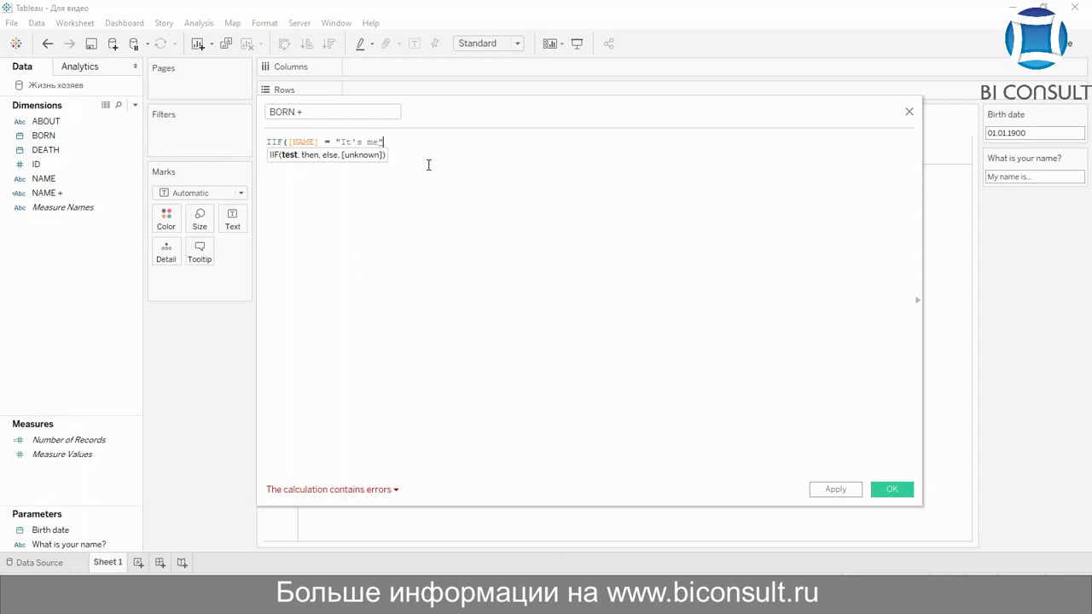
# Complete the "BORN +" IIF formula with YEAR([Birth date]) as the true result and YEAR([BORN]) as the else result
pyautogui.write(', year')
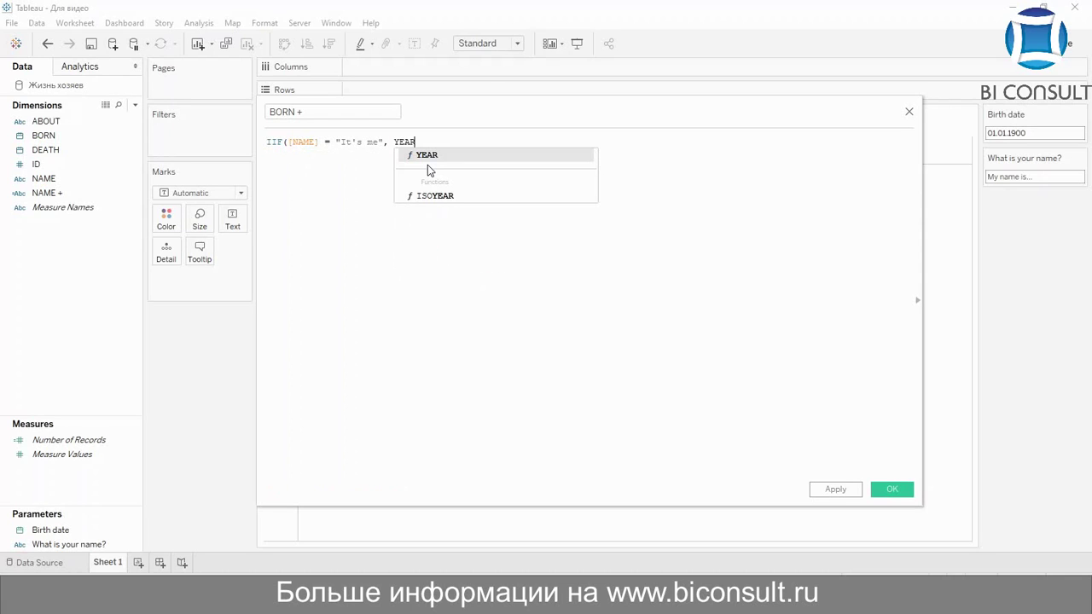
pyautogui.press('Return')
pyautogui.write('bi')
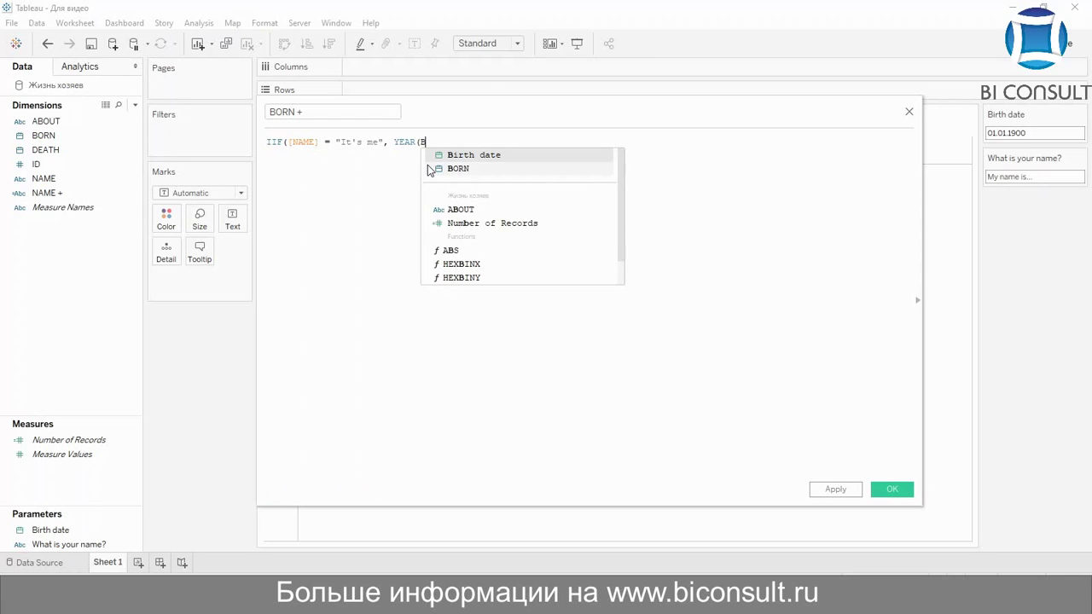
pyautogui.press('Return')
pyautogui.write(')')
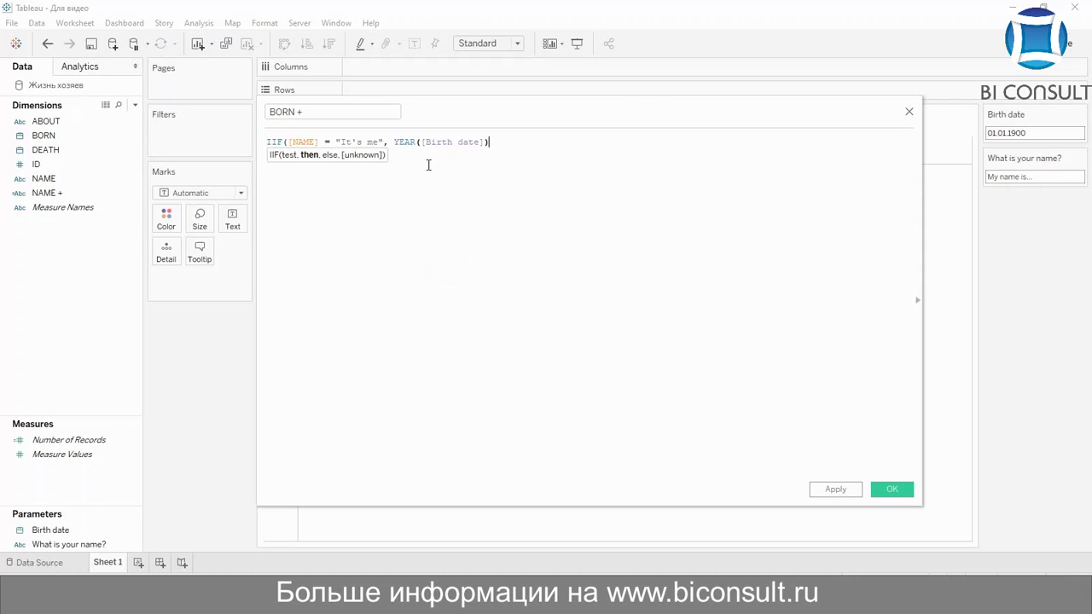
pyautogui.write(', YEAR(b')
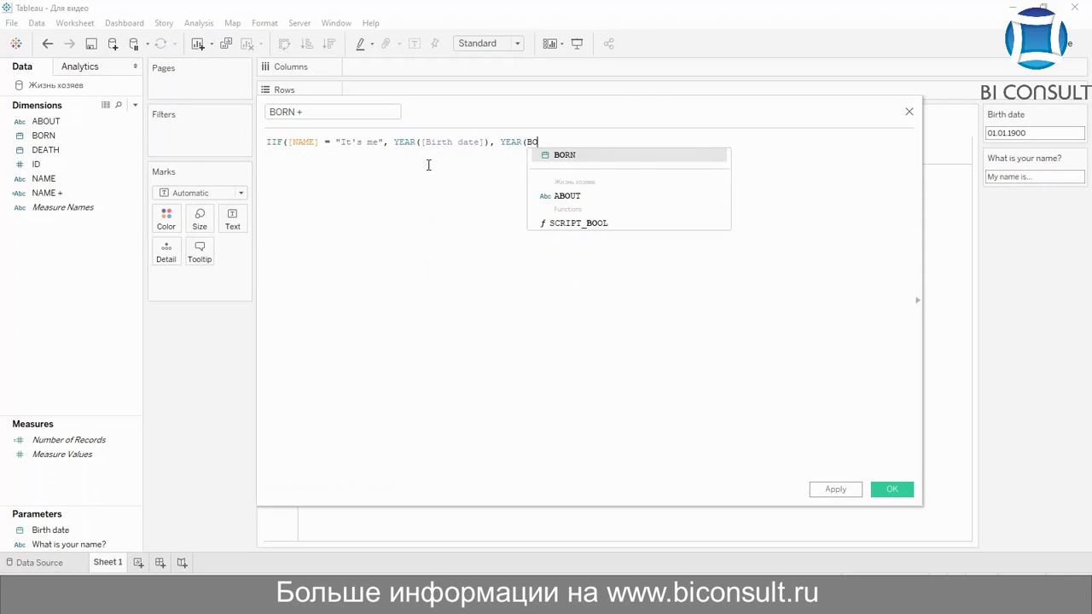
pyautogui.press('Return')
pyautogui.write('))')
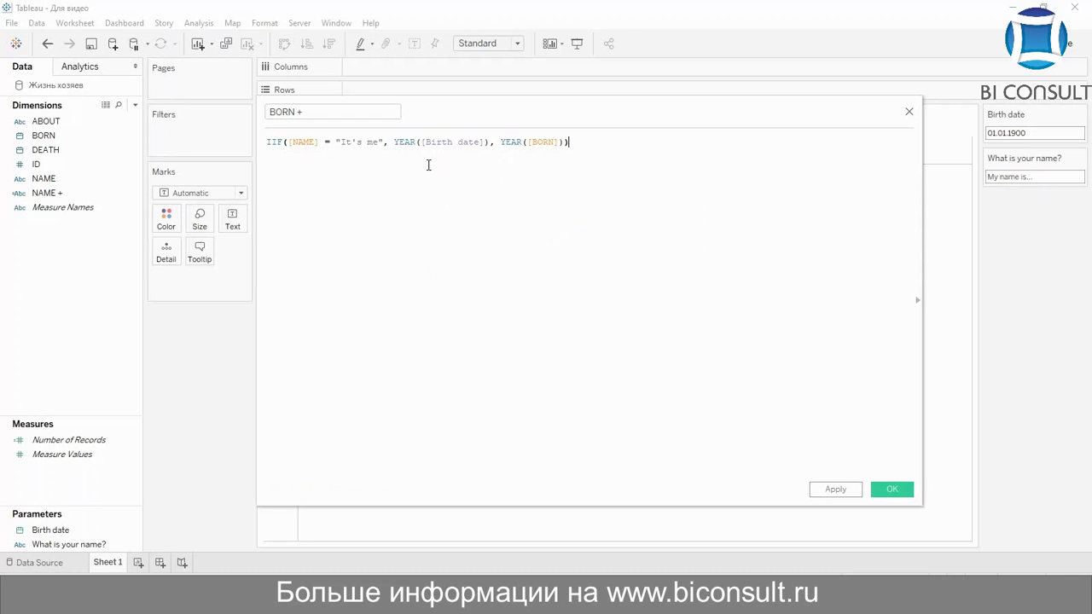
# Wrap the whole IIF expression of the "BORN +" formula in STR()
pyautogui.click(267, 144)
pyautogui.write('STR(')
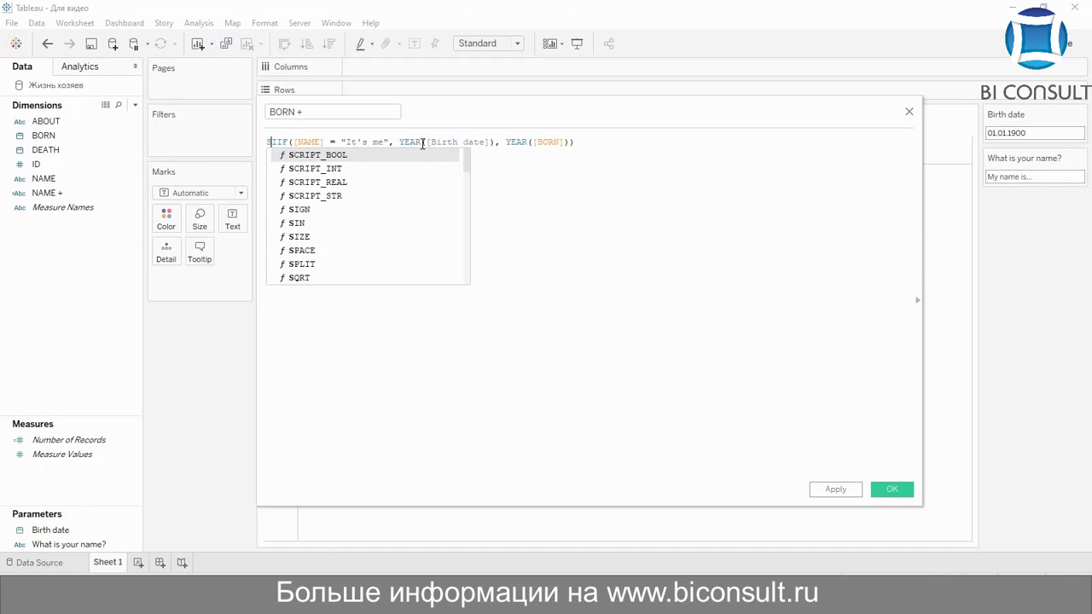
pyautogui.click(619, 137)
pyautogui.write(')')
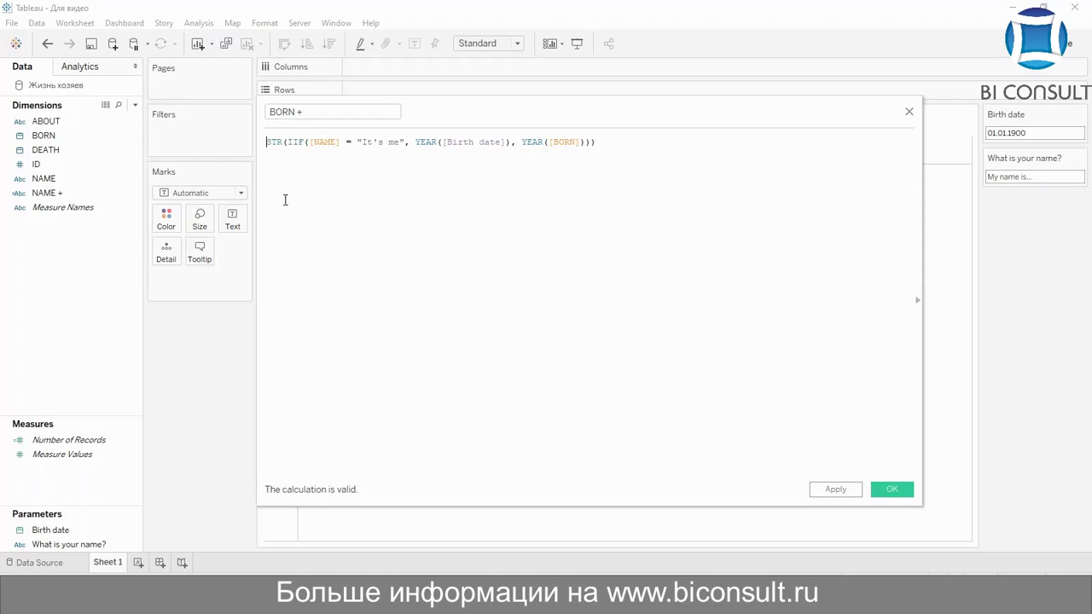
# Replace the outer STR function in the "BORN +" formula with DATEPARSE, using "yyyy" as the format argument
pyautogui.click(267, 142)
pyautogui.write('DAT')
pyautogui.press('Down')
pyautogui.press('Down')
pyautogui.press('Down')
pyautogui.press('Down')
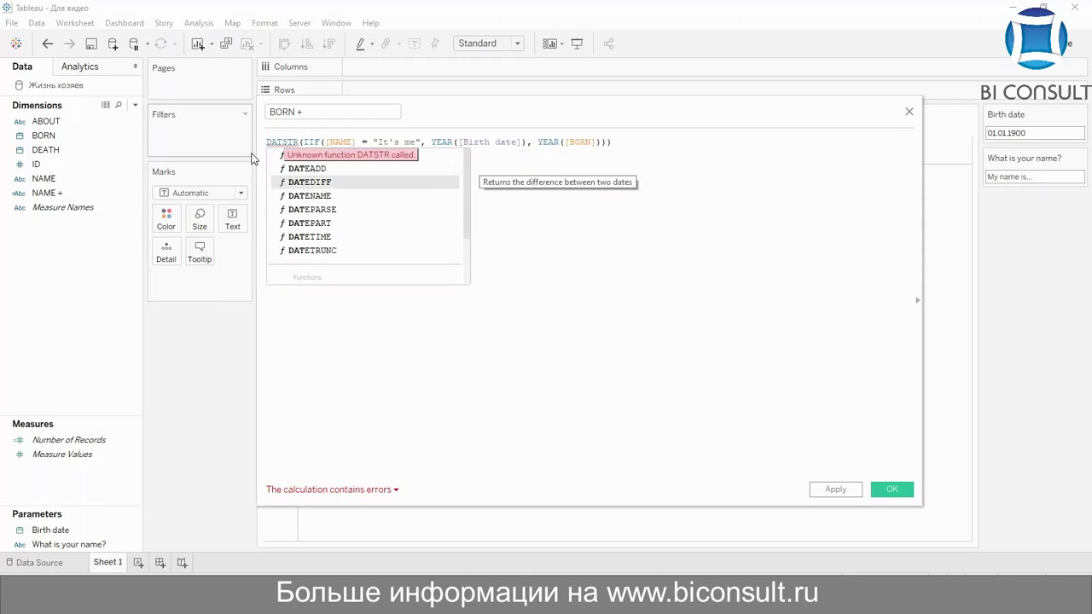
pyautogui.press('Return')
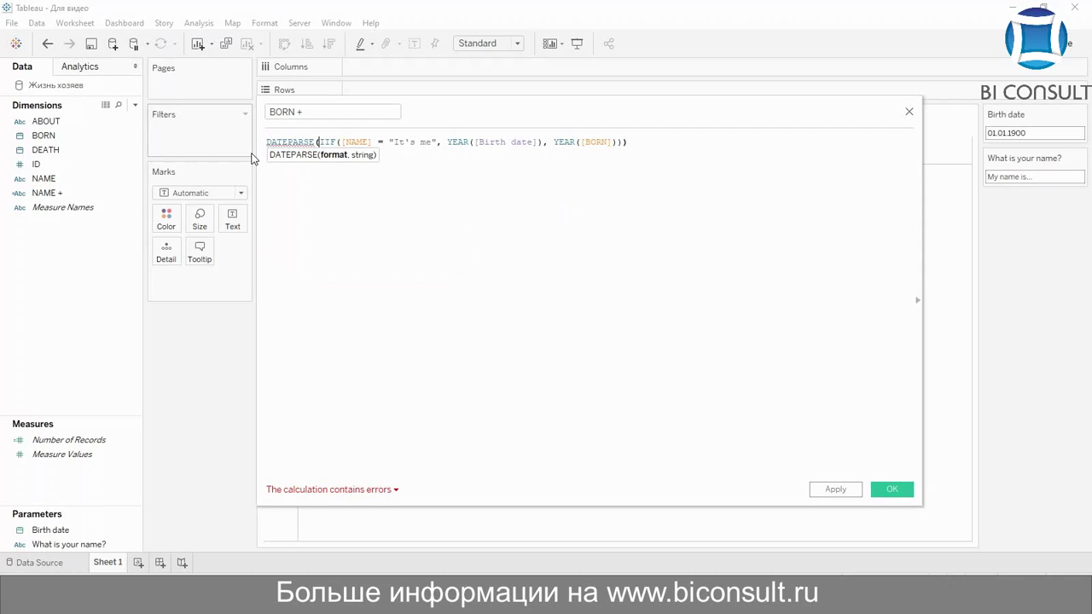
pyautogui.write('""')
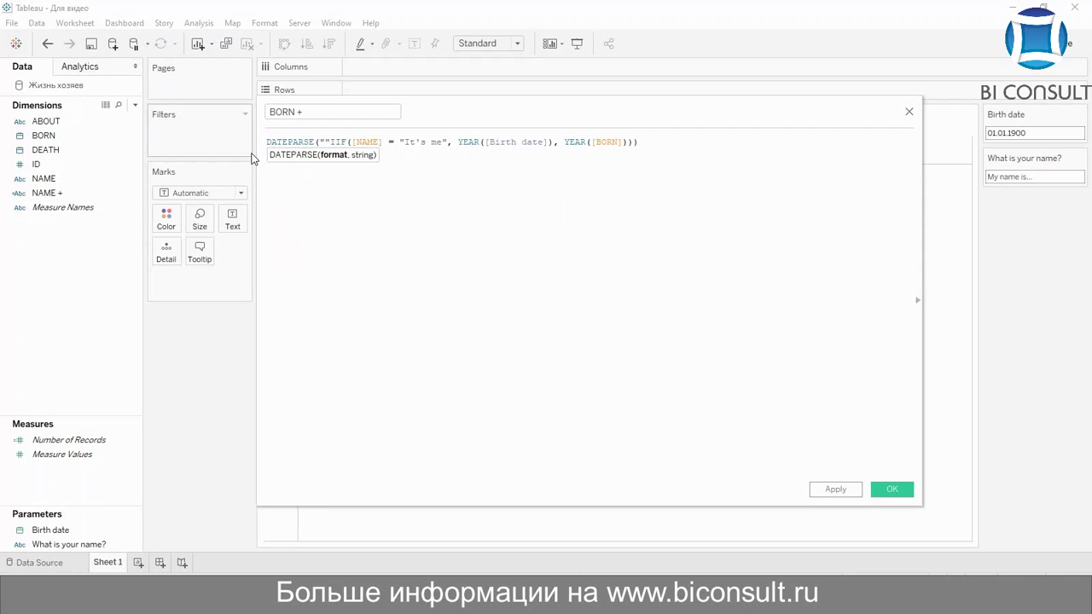
pyautogui.press('Left')
pyautogui.write('yyyy"')
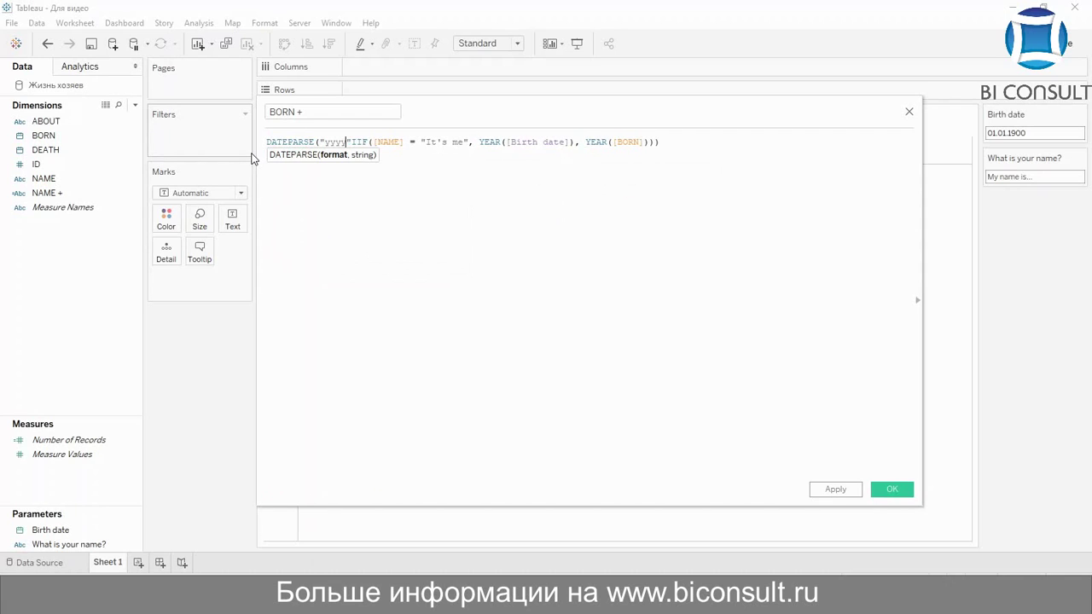
pyautogui.write(', ')
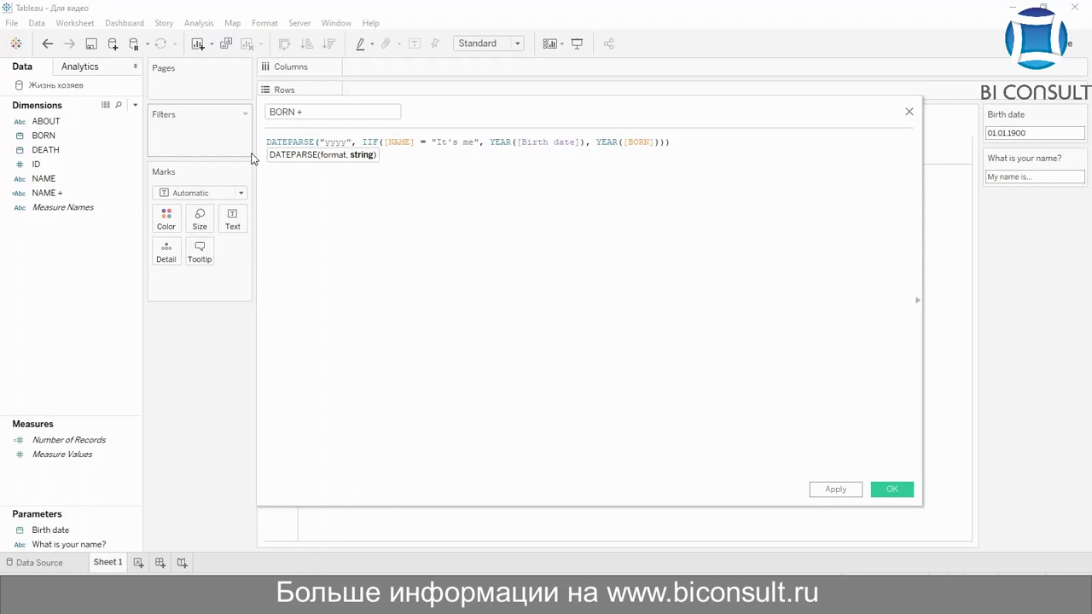
# Wrap the IIF expression inside DATEPARSE in STR() and close all the parentheses
pyautogui.write('STR(')
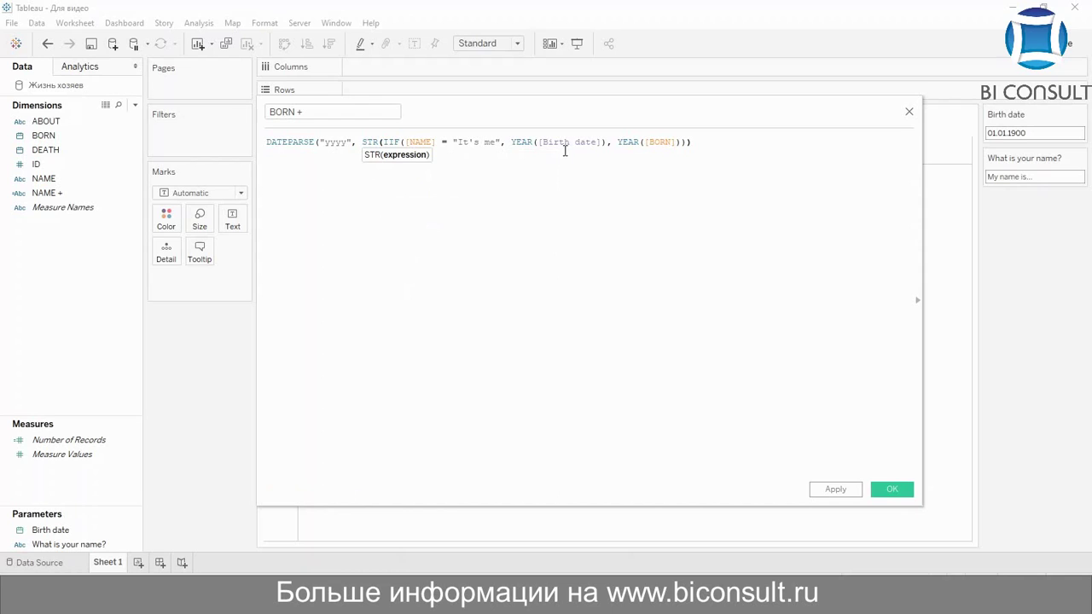
pyautogui.click(706, 142)
pyautogui.write(')')
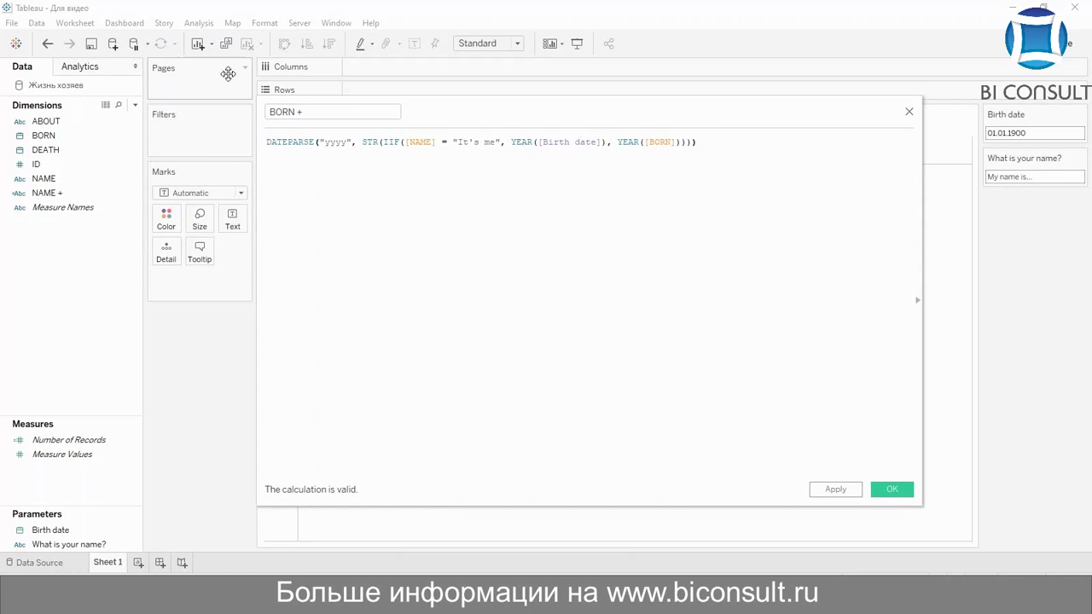
# Wrap the complete DATEPARSE expression in DATE() and save the "BORN +" field
pyautogui.click(268, 144)
pyautogui.write('DATE(')
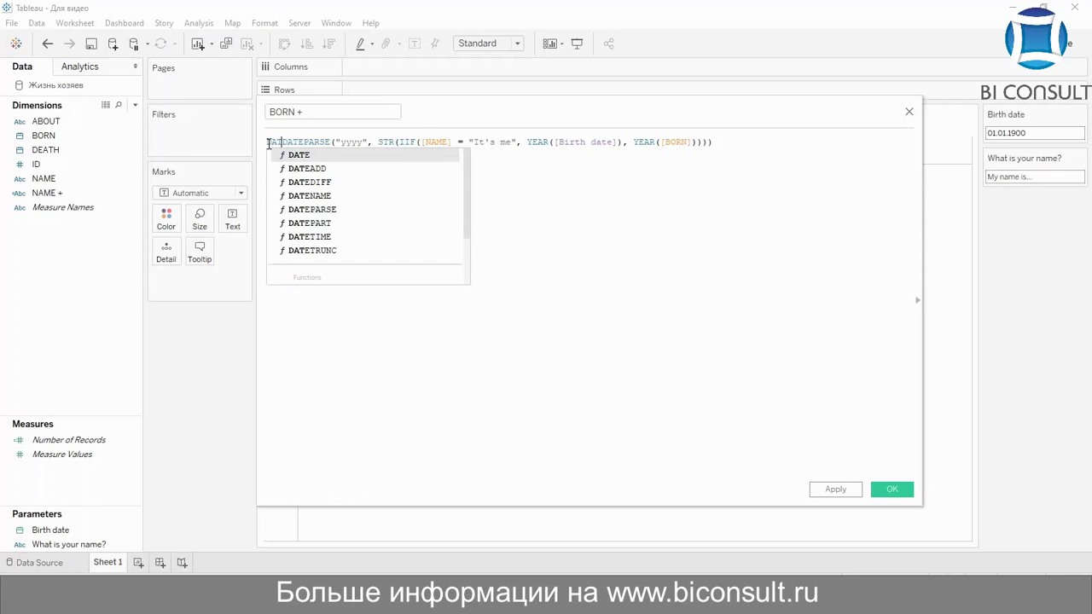
pyautogui.click(726, 142)
pyautogui.write(')')
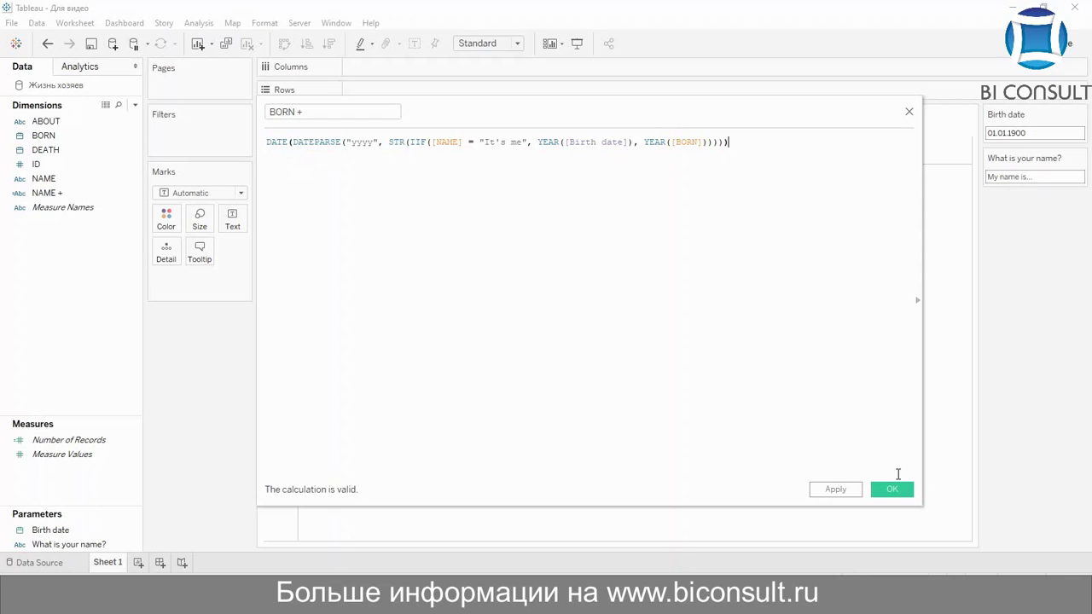
pyautogui.click(891, 488)
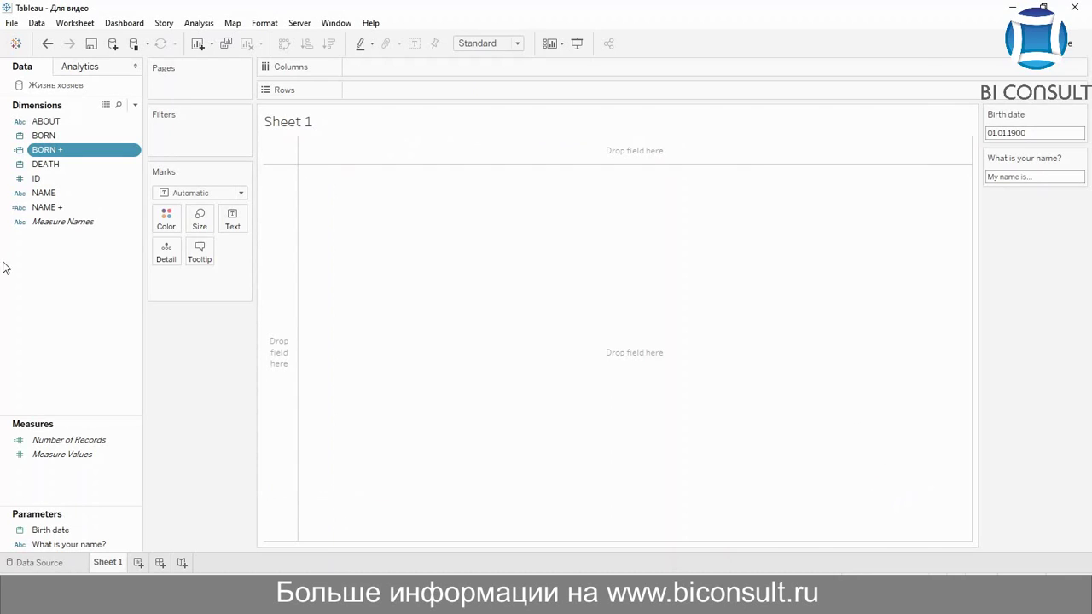
# Start another calculated field and name it "DEAD +"
pyautogui.rightClick(79, 282)
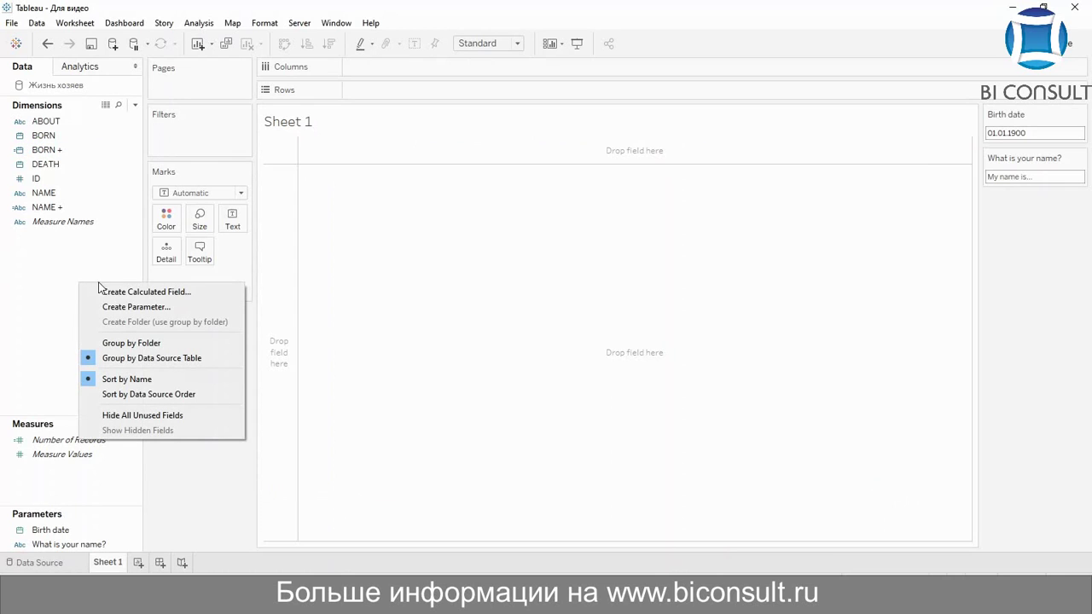
pyautogui.click(124, 292)
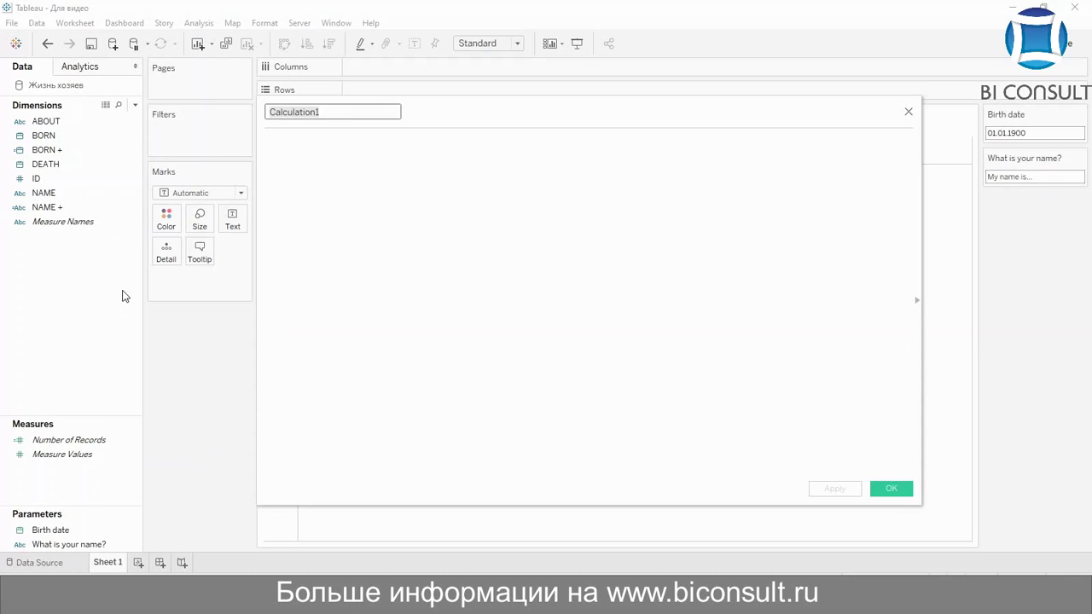
pyautogui.write('DEAD')
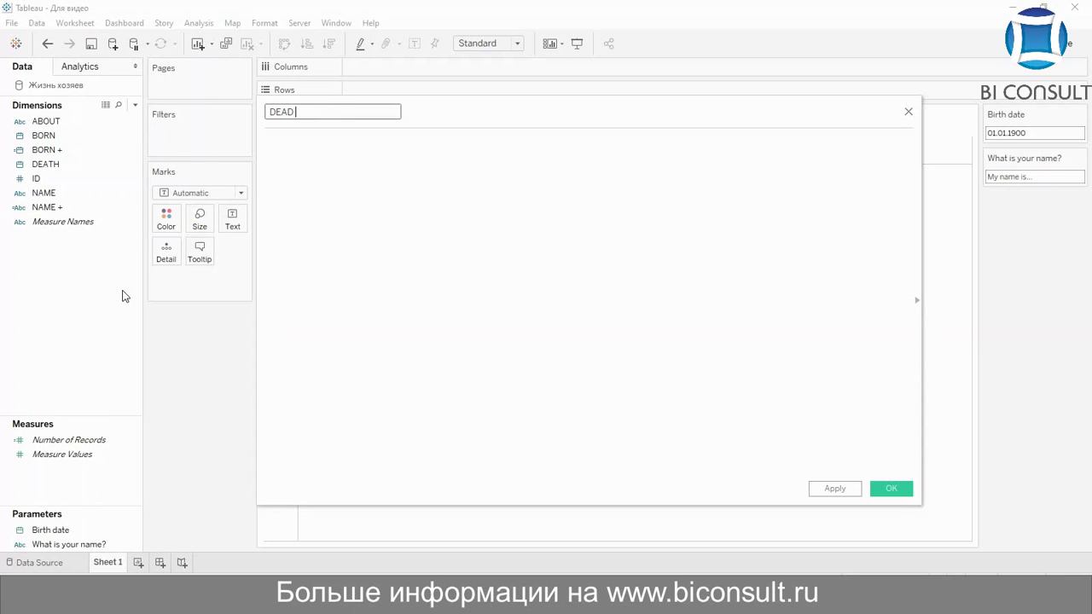
pyautogui.write(' +')
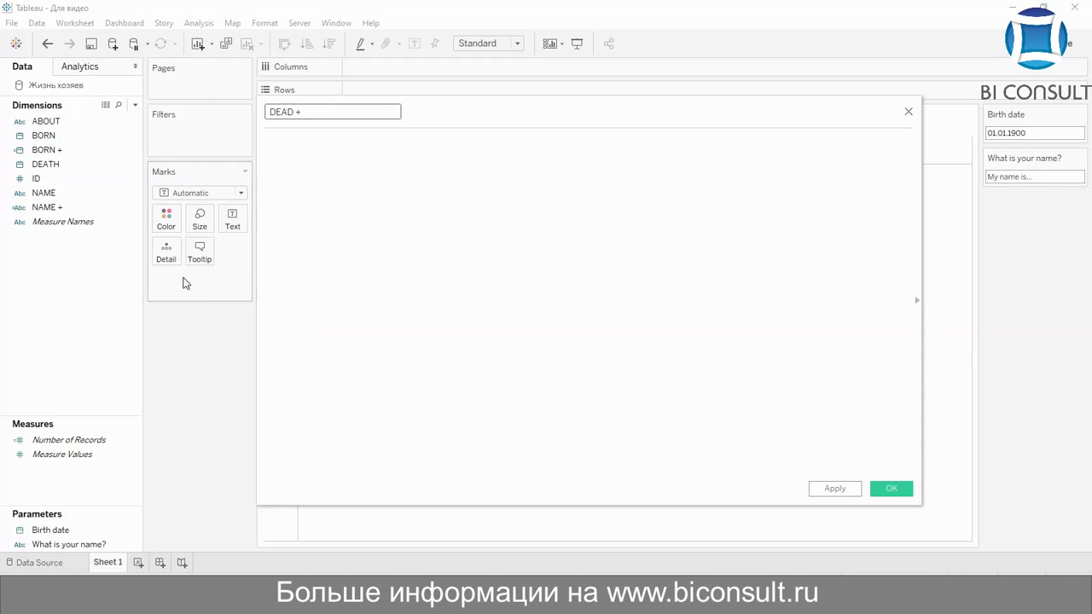
# Begin the "DEAD +" formula with IIF(ISNULL(YEAR([DEATH]))
pyautogui.click(339, 173)
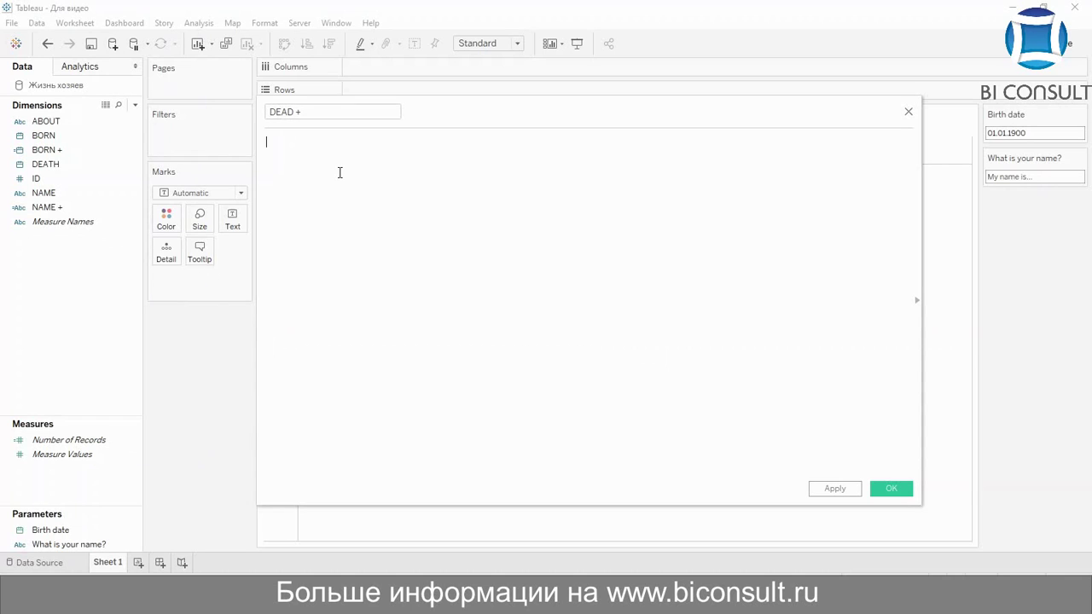
pyautogui.write('IIF(')
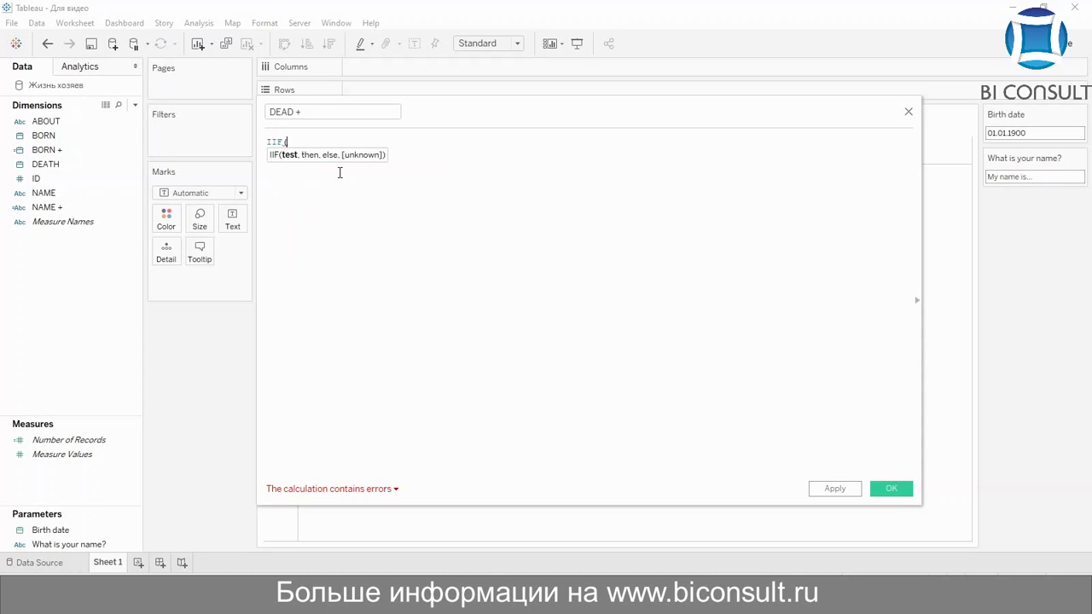
pyautogui.write('ISN')
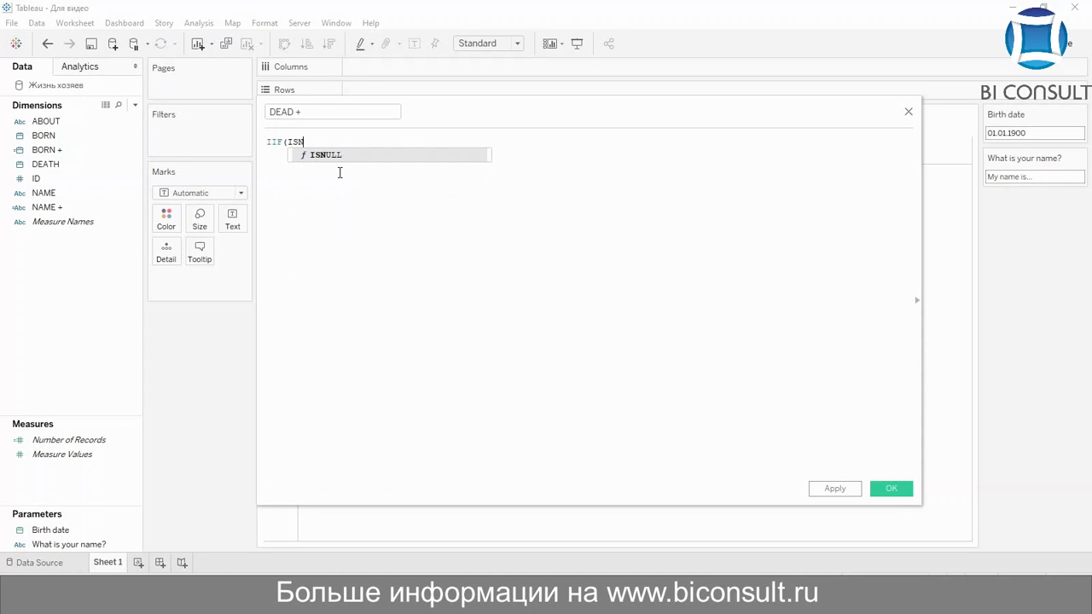
pyautogui.press('Return')
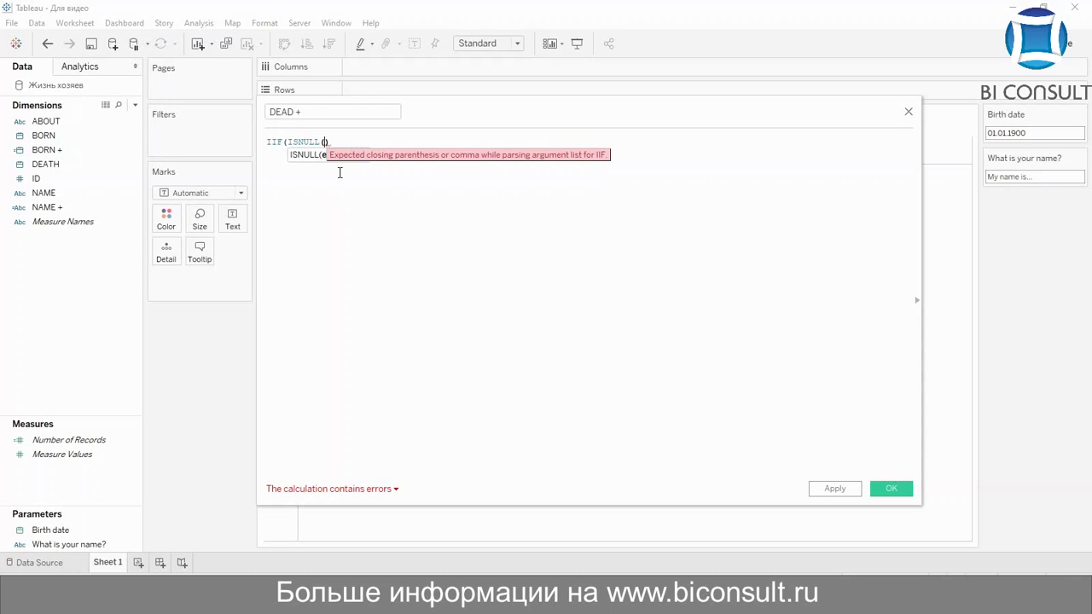
pyautogui.write('YE')
pyautogui.press('Return')
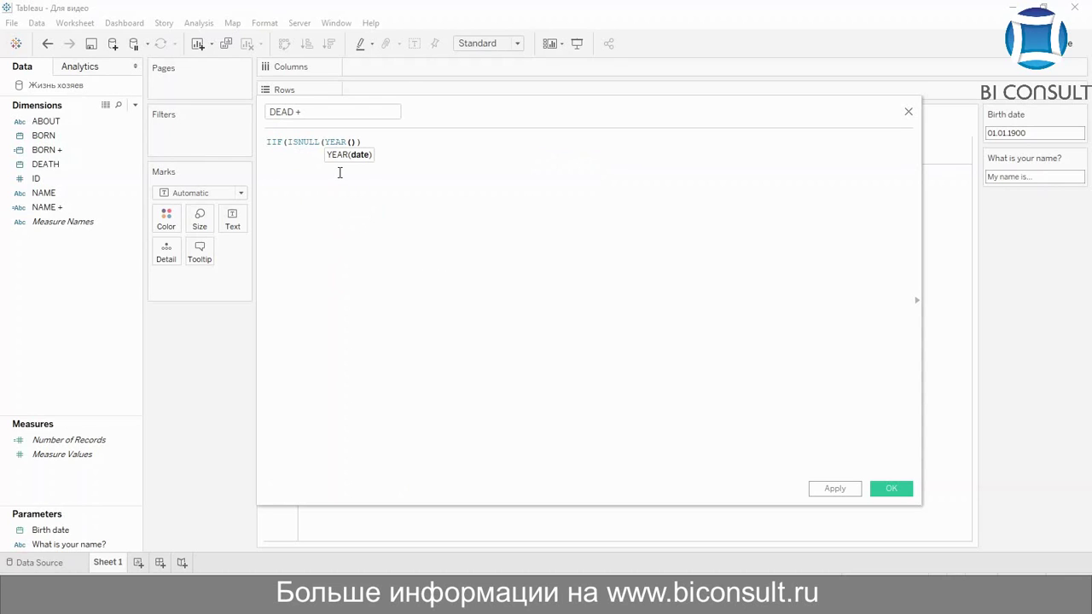
pyautogui.write('De')
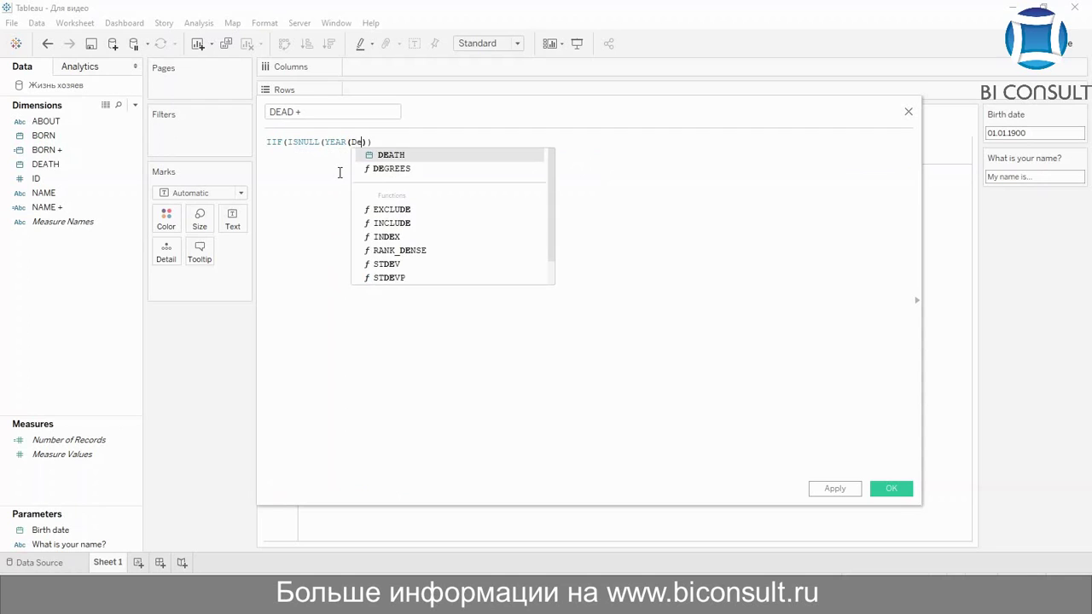
pyautogui.press('Return')
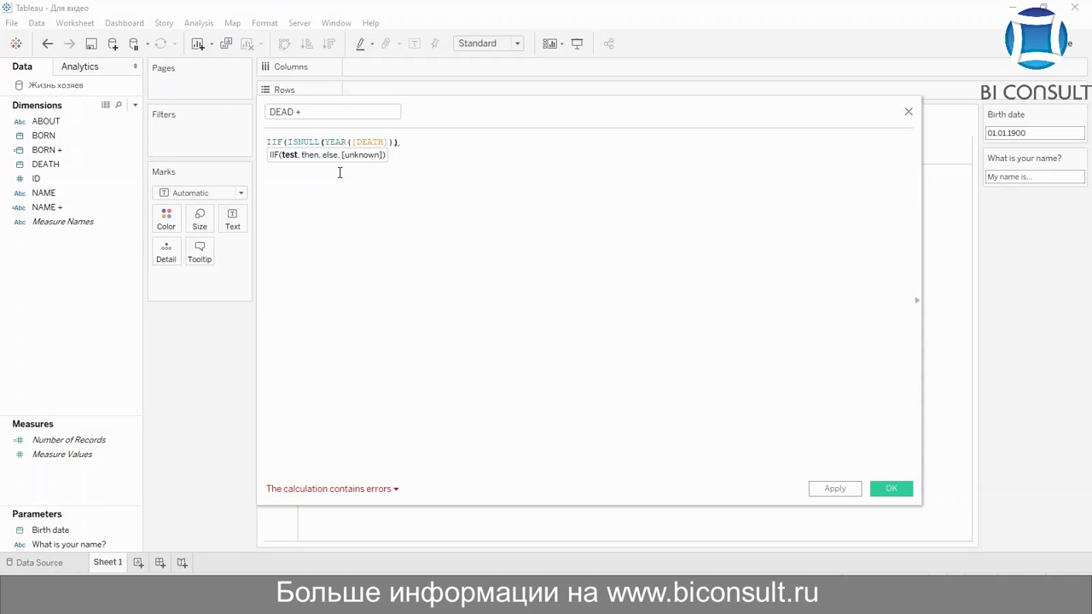
# Compare the ISNULL expression in the IIF condition with TRUE
pyautogui.write('=T')
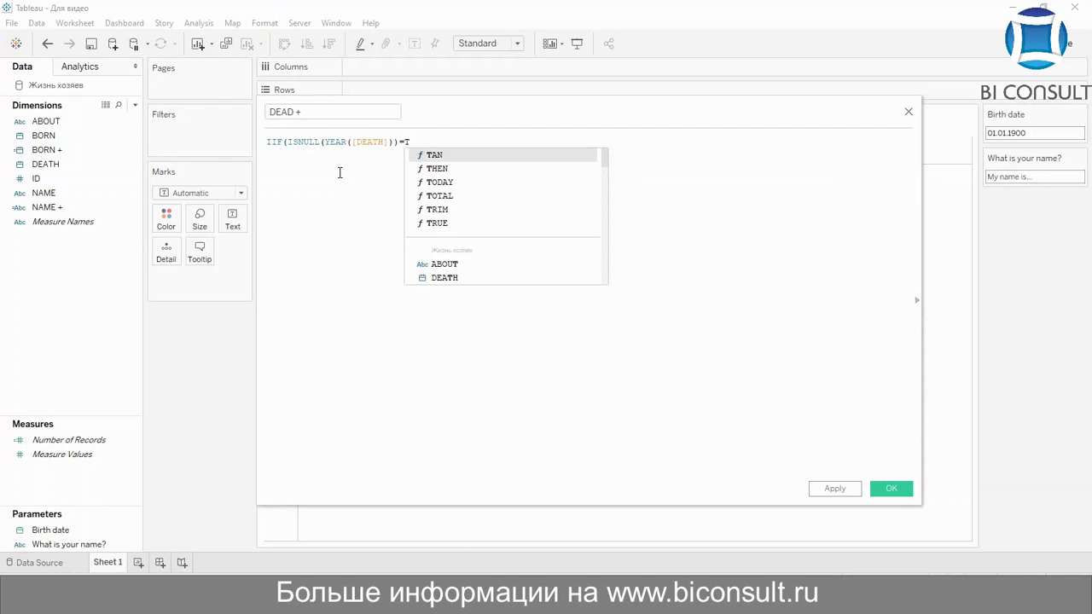
pyautogui.press('Down')
pyautogui.press('Down')
pyautogui.press('Down')
pyautogui.press('Down')
pyautogui.press('Down')
pyautogui.press('Return')
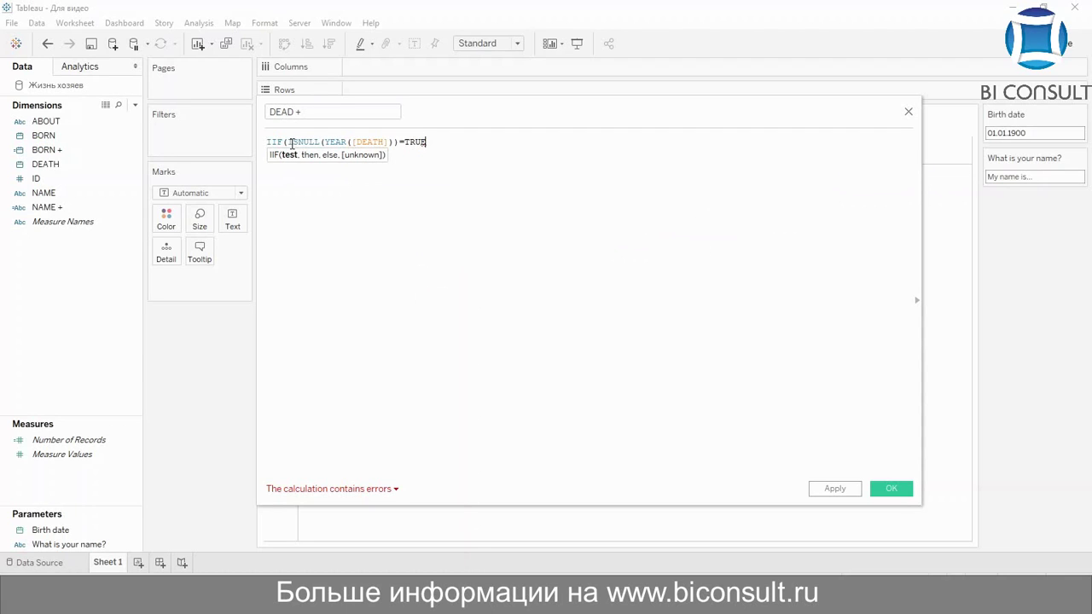
pyautogui.moveTo(288, 143); pyautogui.dragTo(319, 143)
pyautogui.click(375, 143)
pyautogui.click(437, 151)
# Complete the "DEAD +" IIF formula with YEAR(TODAY()) as the true result and YEAR([DEATH]) as the else result
pyautogui.write(',')
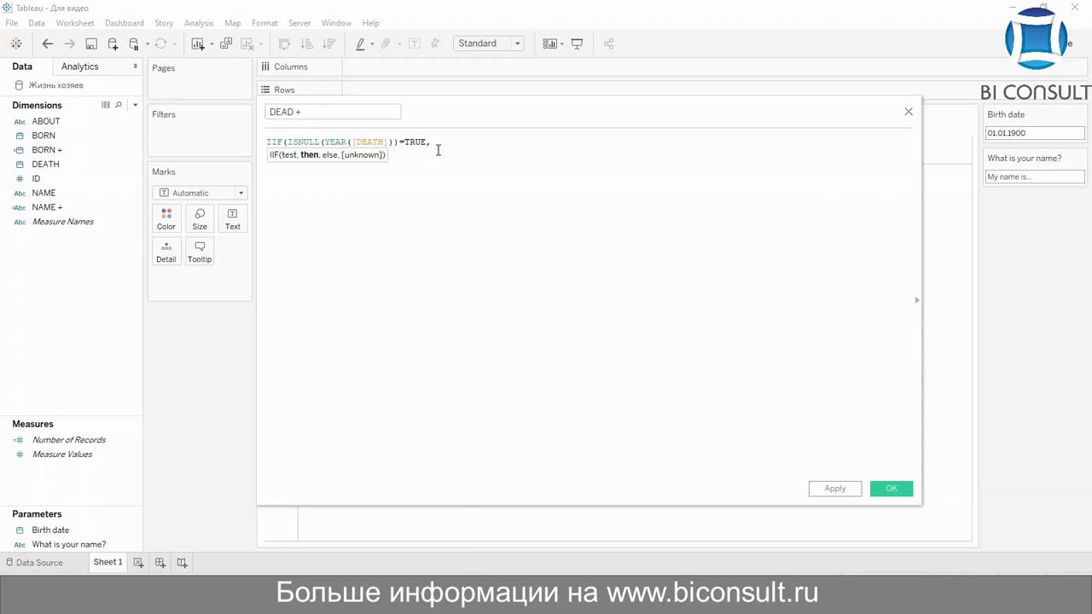
pyautogui.write('YEAR(T')
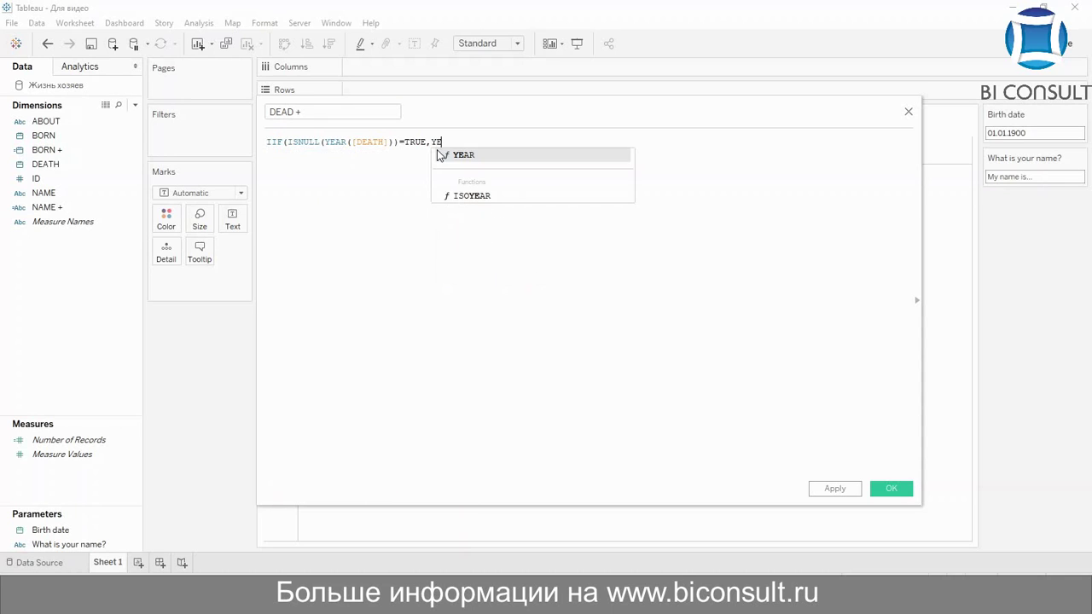
pyautogui.write('ODAY()')
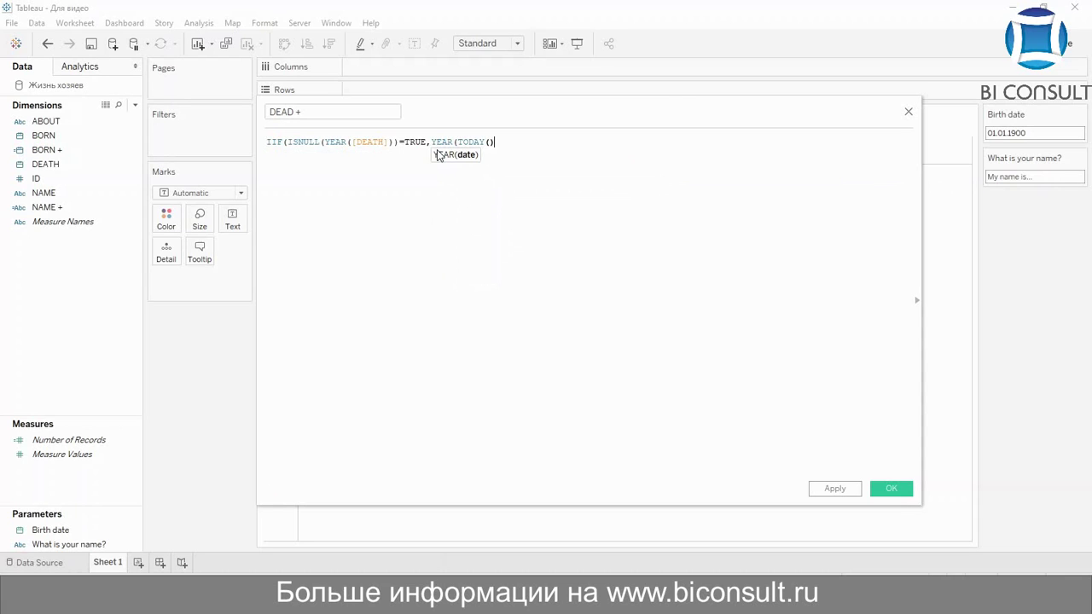
pyautogui.write('),')
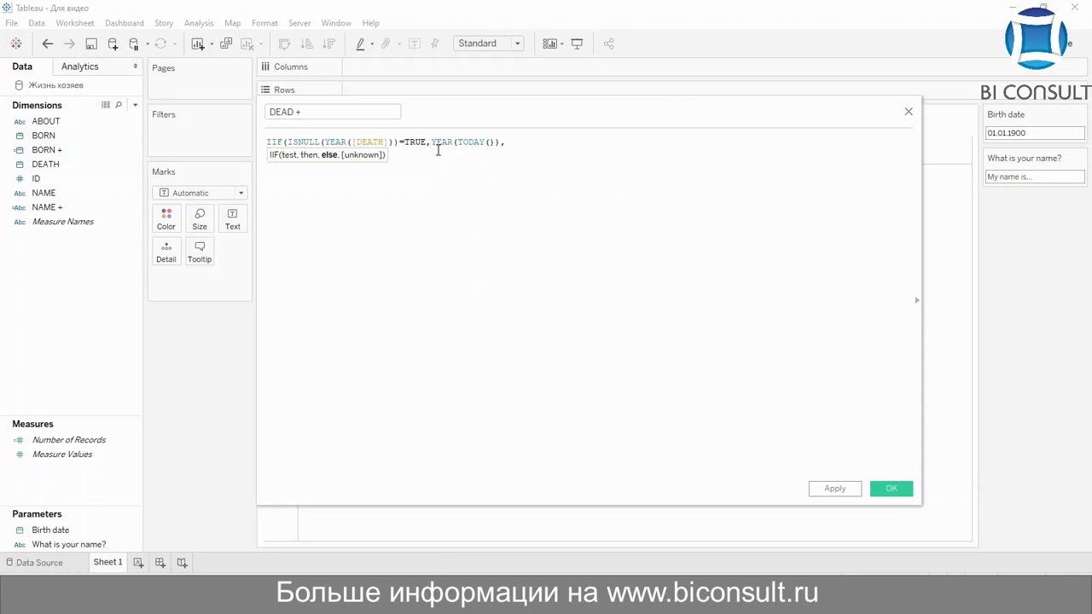
pyautogui.write(' YEAR(')
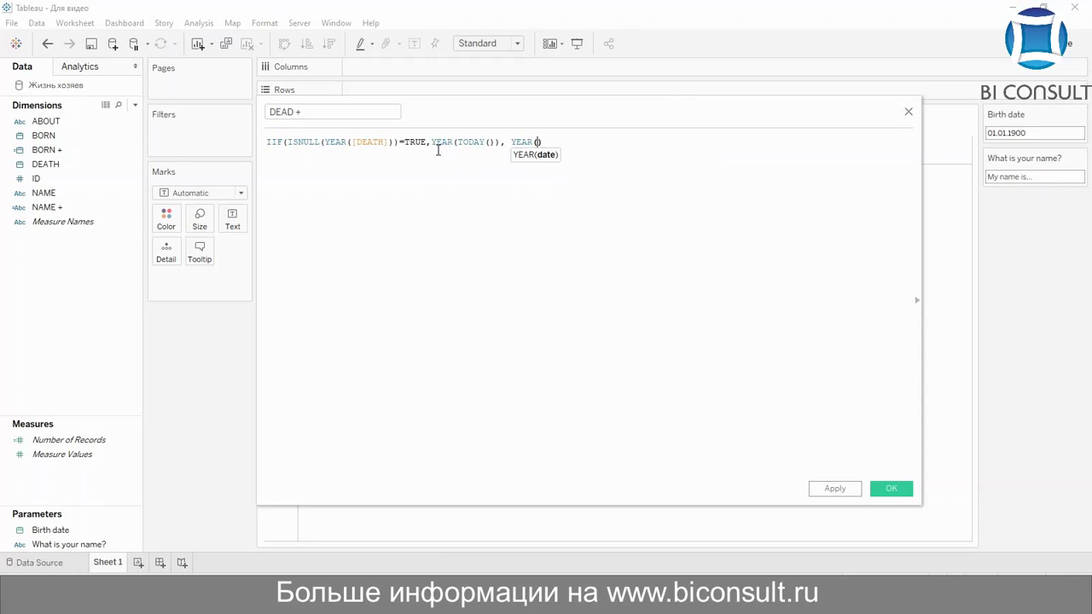
pyautogui.write('[DEATH])')
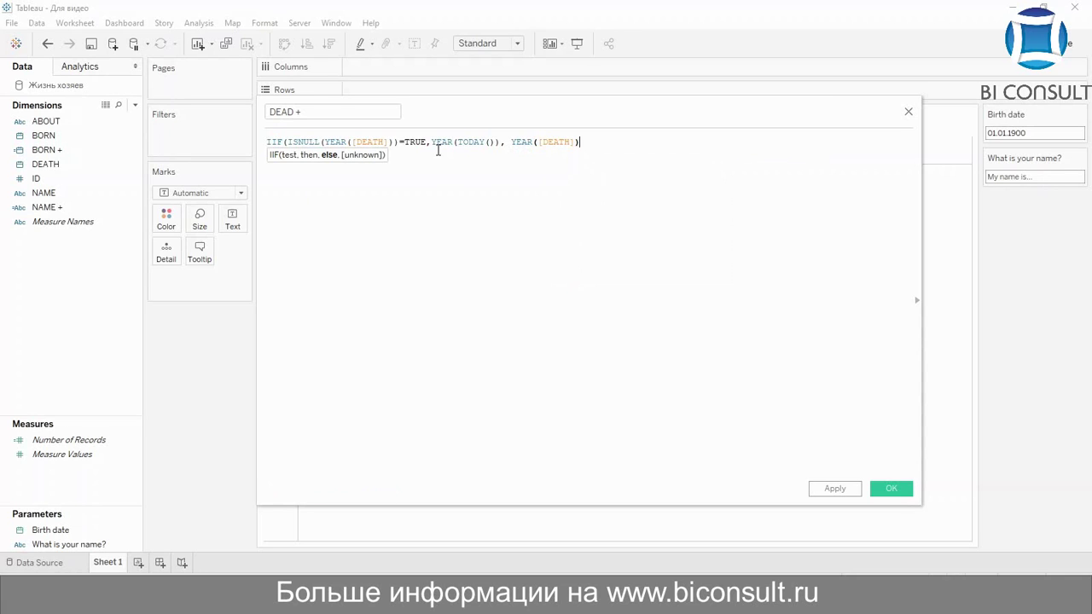
pyautogui.write(')')
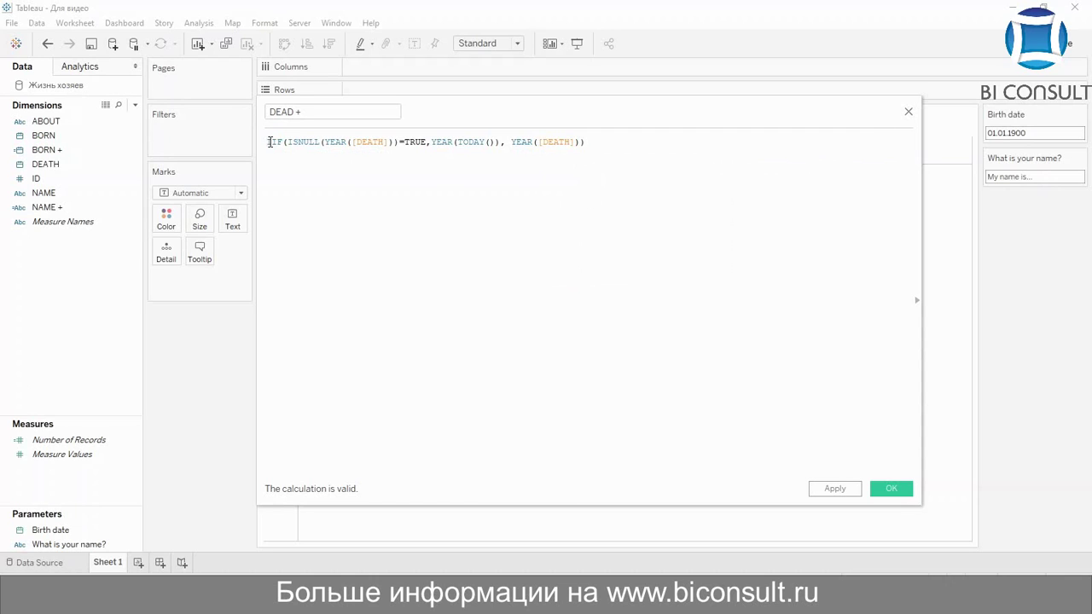
# Wrap the whole IIF expression of the "DEAD +" formula in STR()
pyautogui.click(268, 141)
pyautogui.write('STR(')
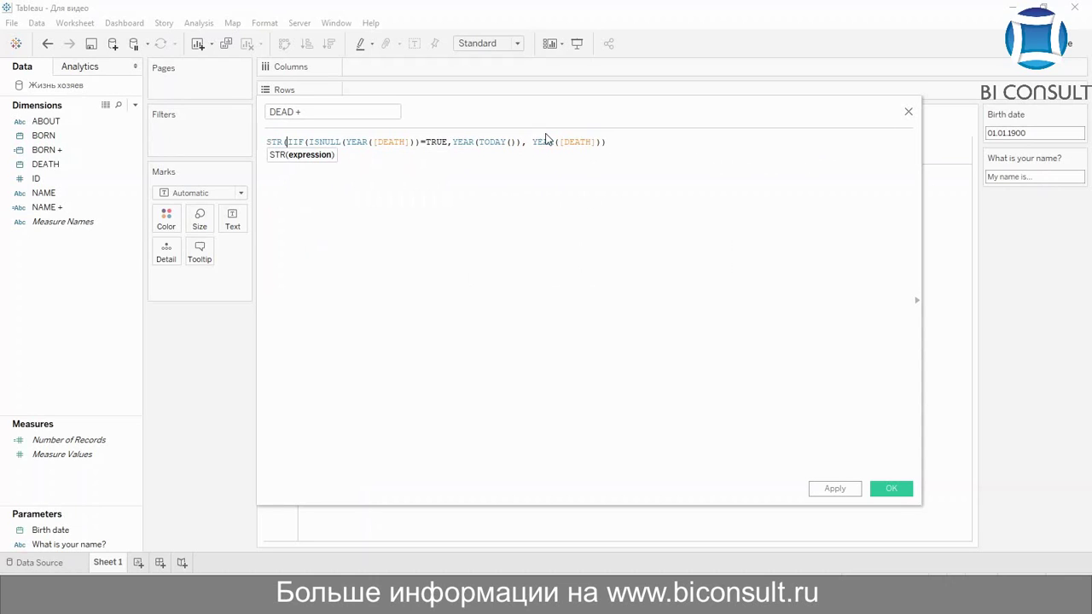
pyautogui.write(')')
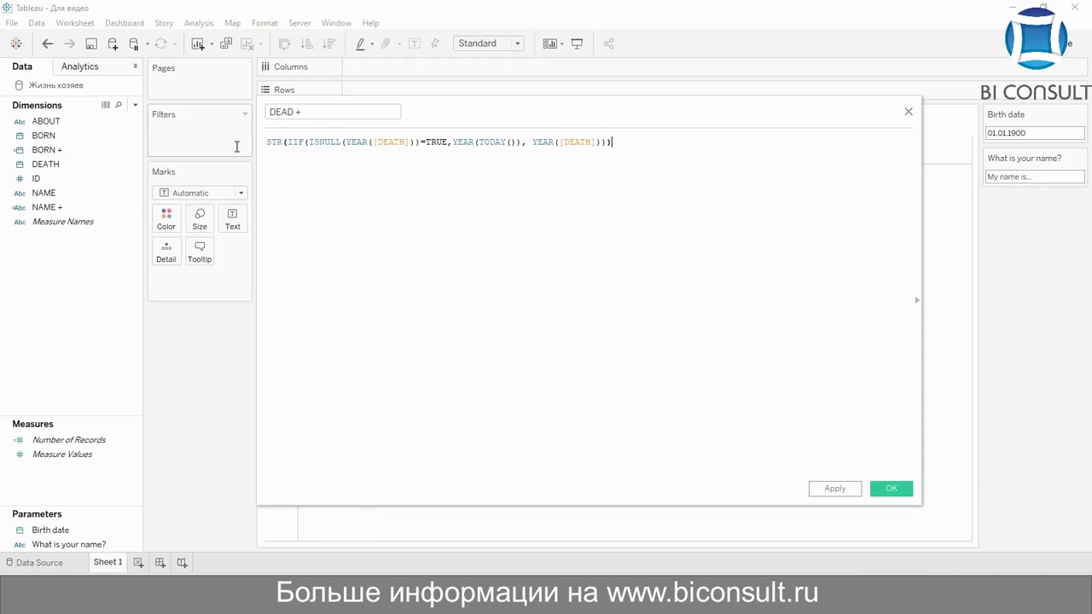
# Wrap the whole STR expression of the "DEAD +" formula in DATEPARSE with the format "yyyy"
pyautogui.click(268, 141)
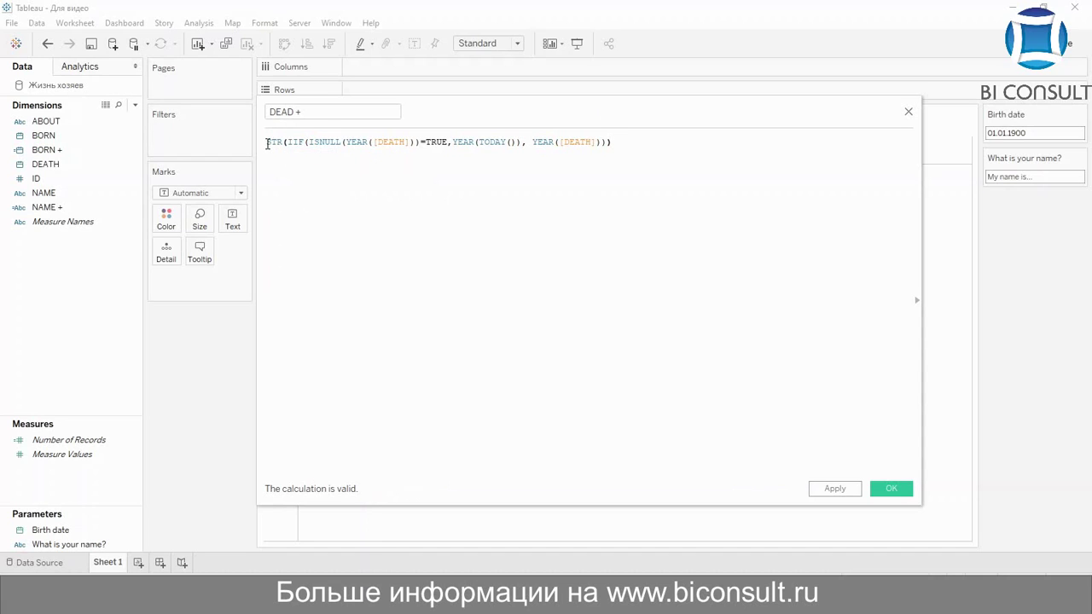
pyautogui.write('DAT')
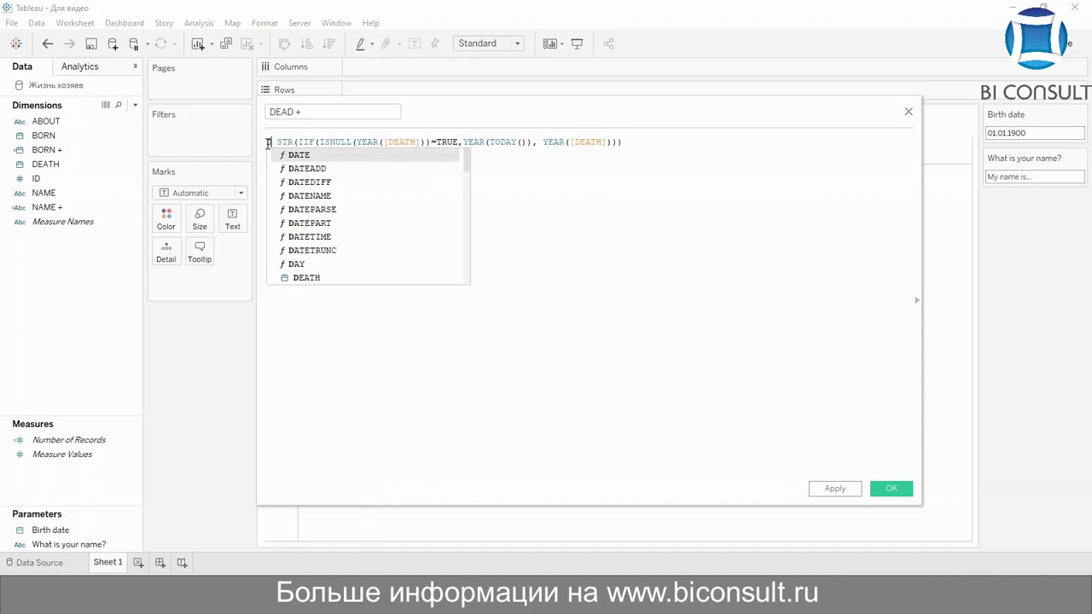
pyautogui.press('Down')
pyautogui.press('Down')
pyautogui.press('Down')
pyautogui.press('Down')
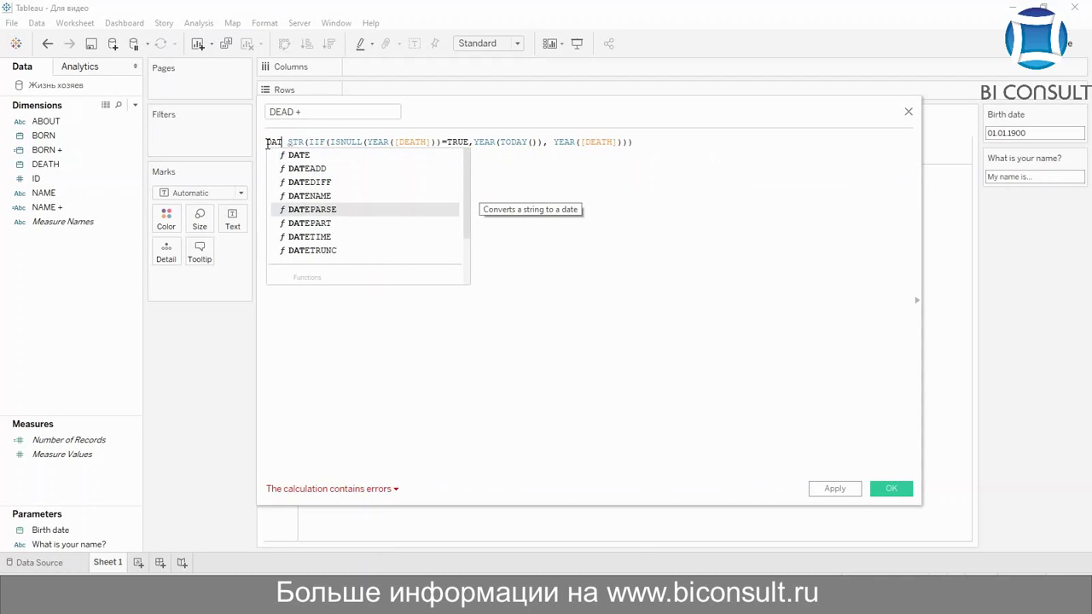
pyautogui.press('Return')
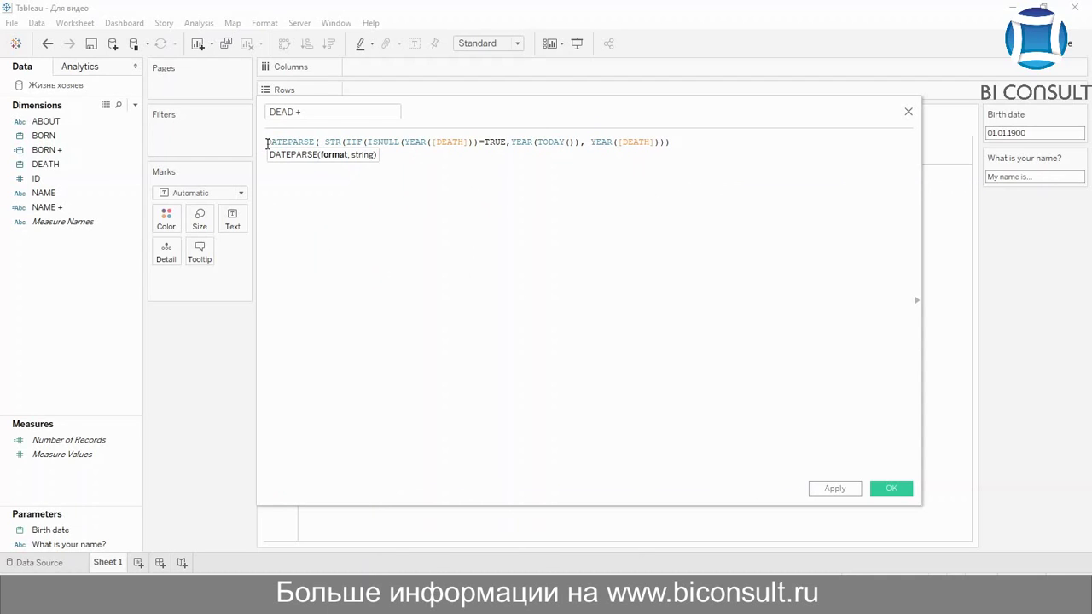
pyautogui.write('""yyyy')
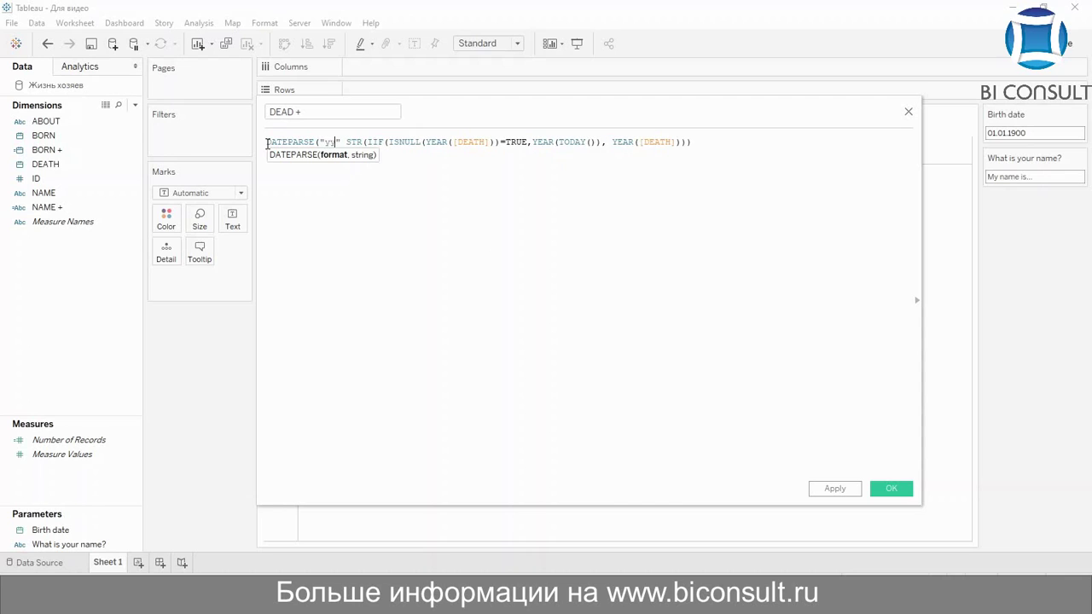
pyautogui.write(',')
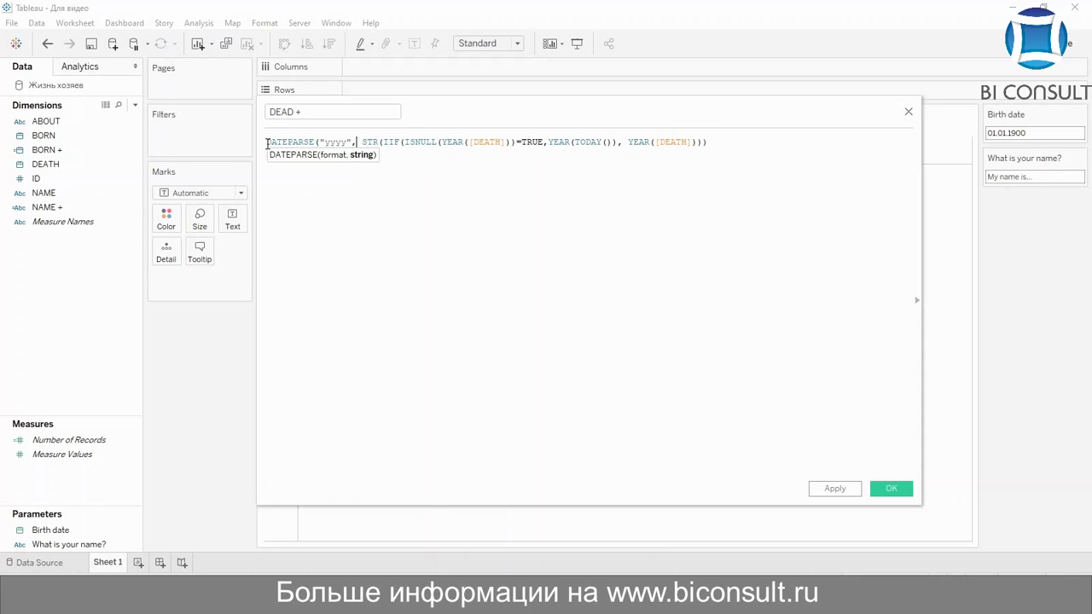
pyautogui.press('Right')
pyautogui.press('Right')
pyautogui.press('Right')
pyautogui.press('Right')
pyautogui.press('Right')
pyautogui.press('Right')
pyautogui.press('Right')
pyautogui.press('Right')
pyautogui.press('Right')
pyautogui.press('Right')
pyautogui.press('Right')
pyautogui.press('Right')
pyautogui.press('Right')
pyautogui.press('Right')
pyautogui.press('Right')
pyautogui.press('Right')
pyautogui.press('Right')
pyautogui.press('Right')
pyautogui.press('Right')
pyautogui.press('Right')
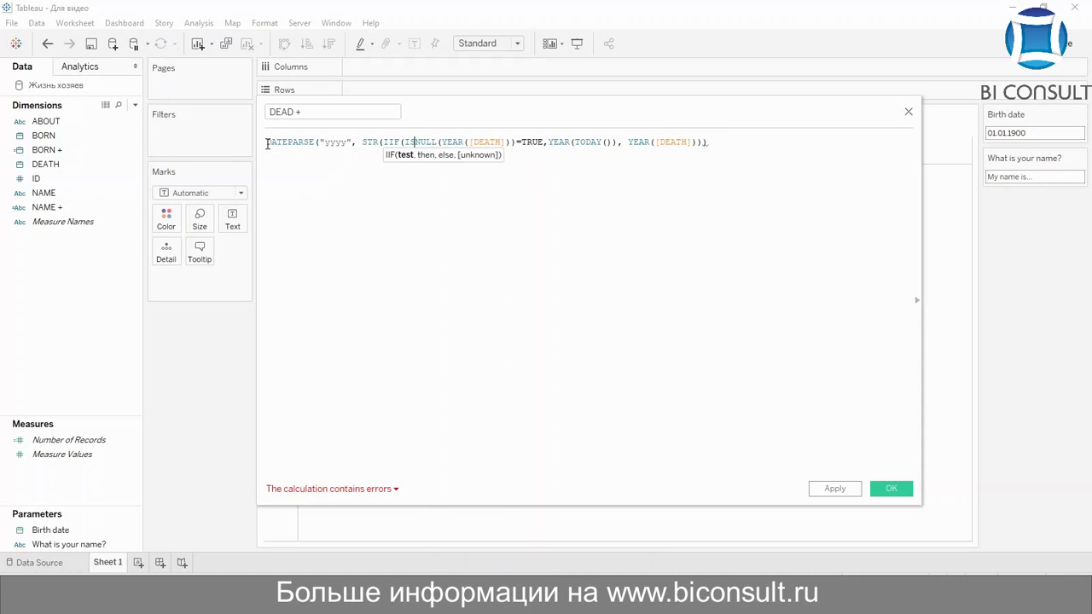
pyautogui.press('Right')
pyautogui.press('Right')
pyautogui.press('Right')
pyautogui.press('Right')
pyautogui.press('Right')
pyautogui.press('Right')
pyautogui.press('Right')
pyautogui.press('Right')
pyautogui.press('Right')
pyautogui.press('Right')
pyautogui.press('Right')
pyautogui.press('Right')
pyautogui.press('Right')
pyautogui.press('Right')
pyautogui.press('Right')
pyautogui.press('Right')
pyautogui.press('Right')
pyautogui.press('Right')
pyautogui.press('Right')
pyautogui.press('Right')
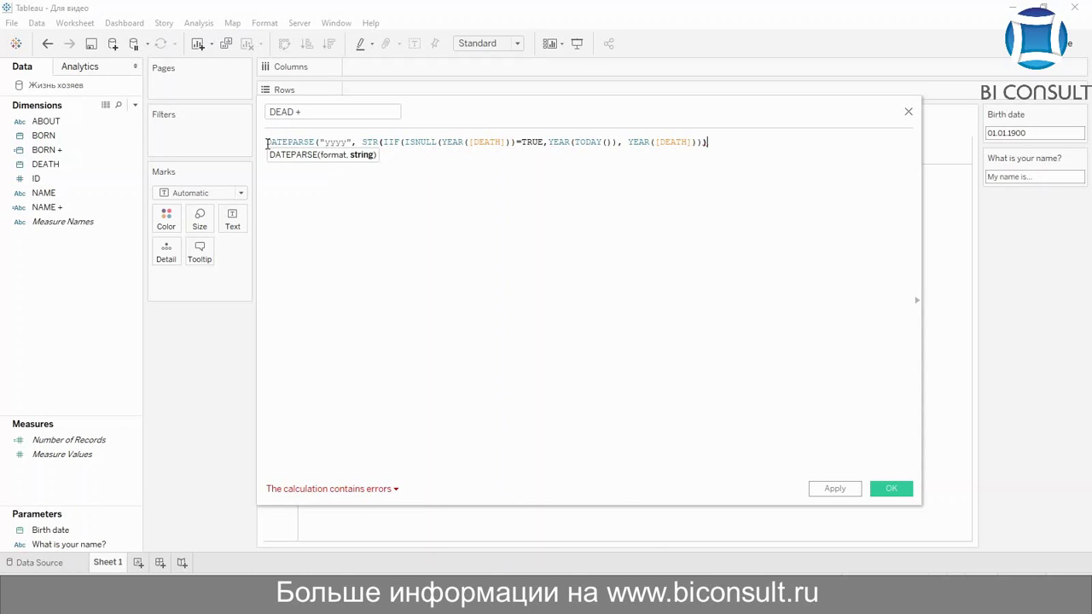
pyautogui.write(')')
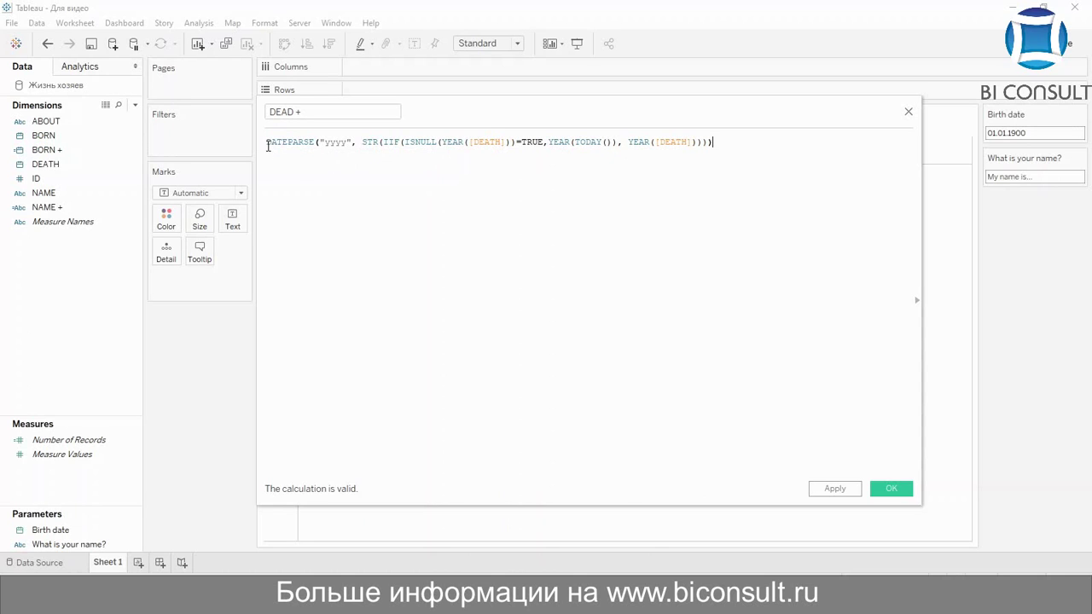
# Enclose the DATEPARSE expression of the "DEAD +" formula in DATE() and save the calculated field
pyautogui.click(267, 142)
pyautogui.write('DATE(')
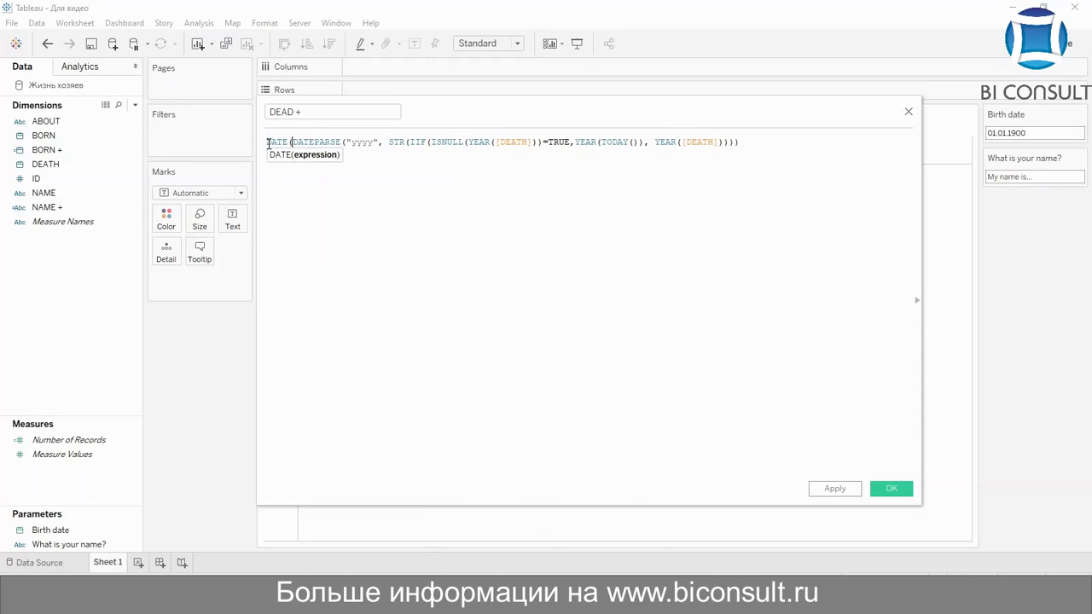
pyautogui.write(')')
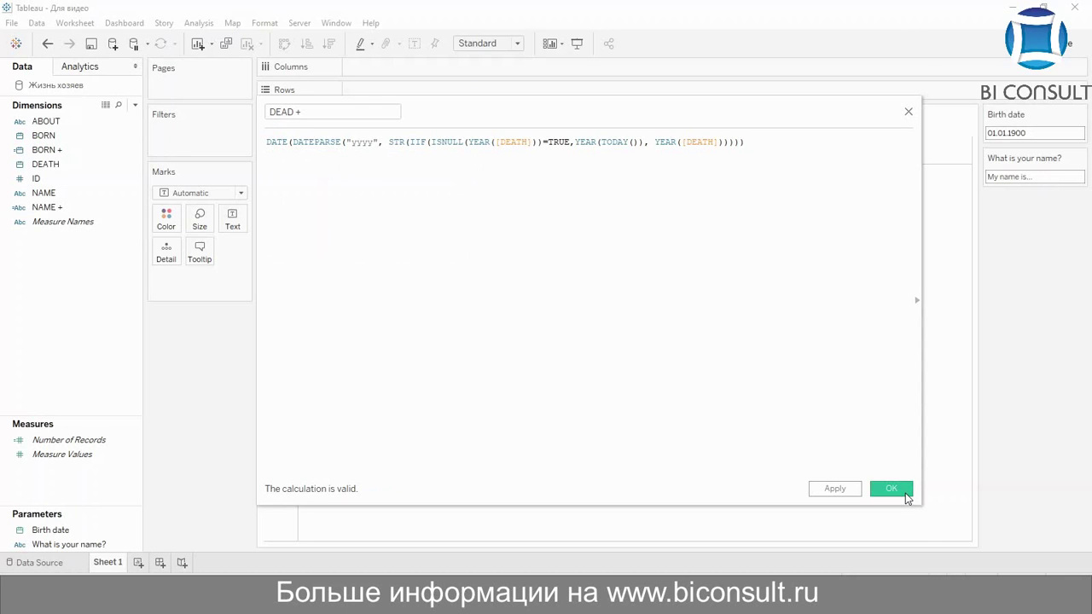
pyautogui.click(905, 492)
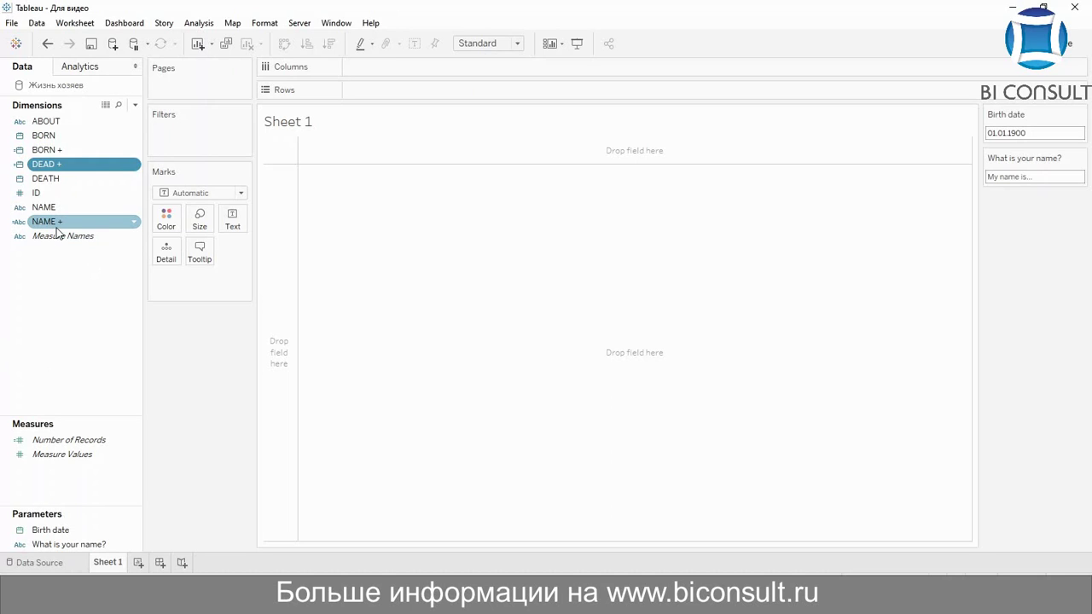
# Place the NAME + field on the rows and the BORN + year on the columns of Sheet 1
pyautogui.moveTo(56, 225); pyautogui.dragTo(368, 92)
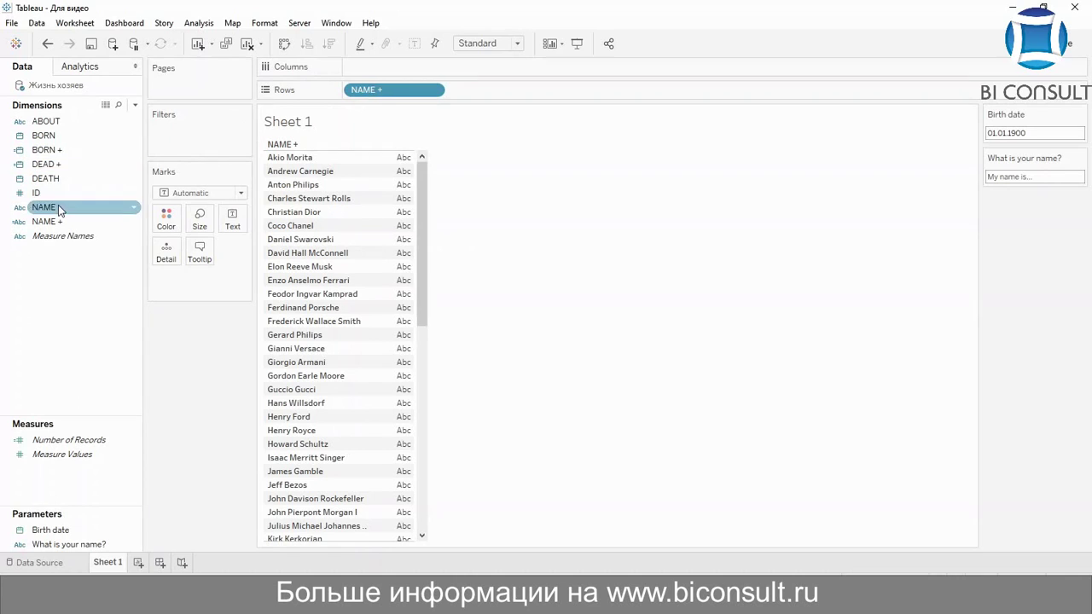
pyautogui.moveTo(60, 149); pyautogui.dragTo(393, 68)
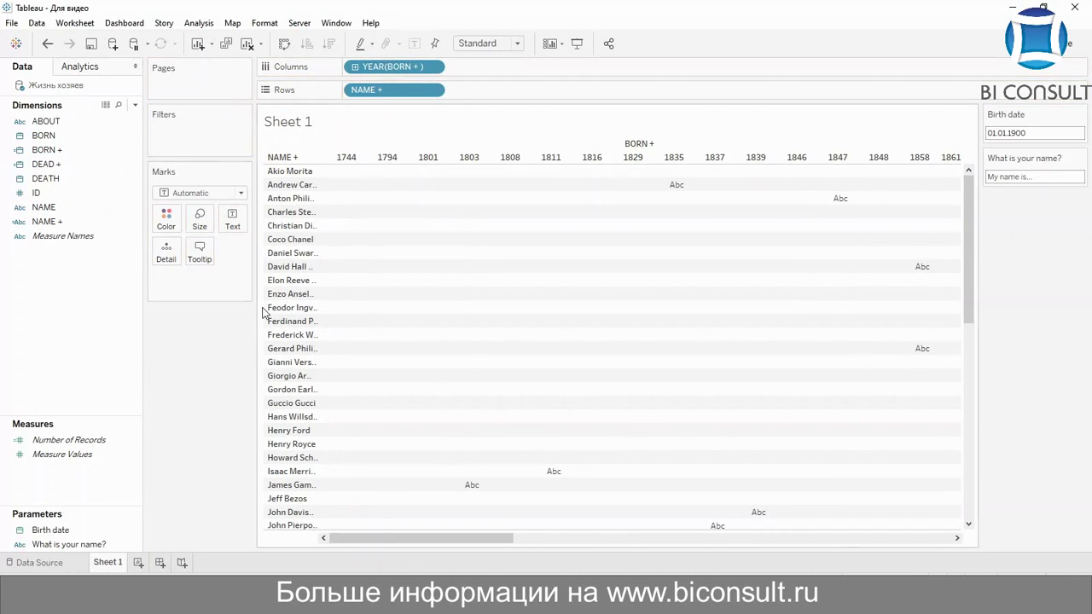
# Change the mark type to Gantt Bar and fit the chart to Entire View
pyautogui.click(229, 193)
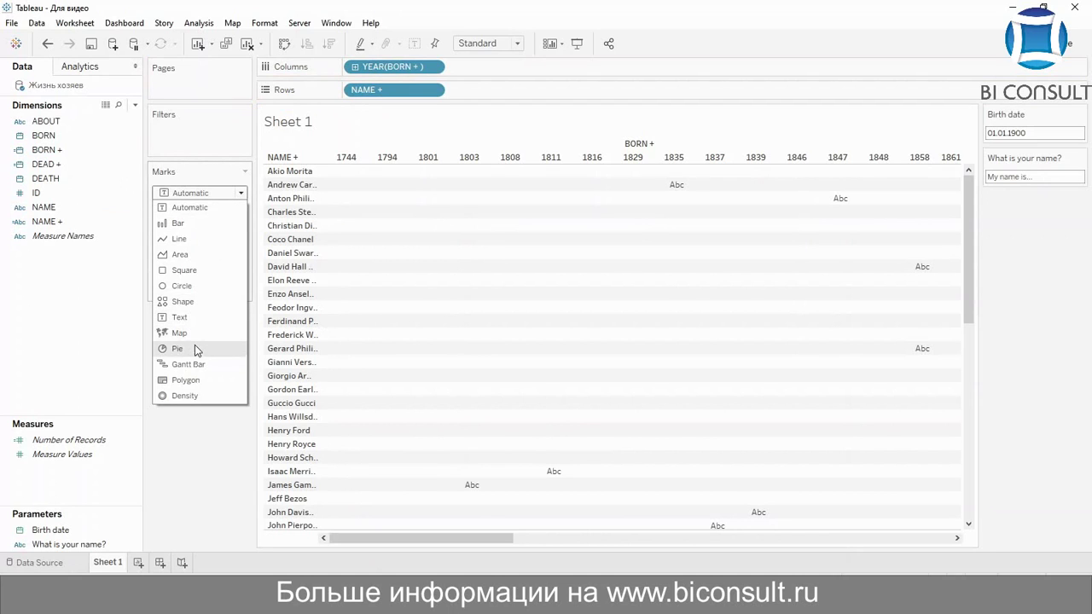
pyautogui.click(189, 365)
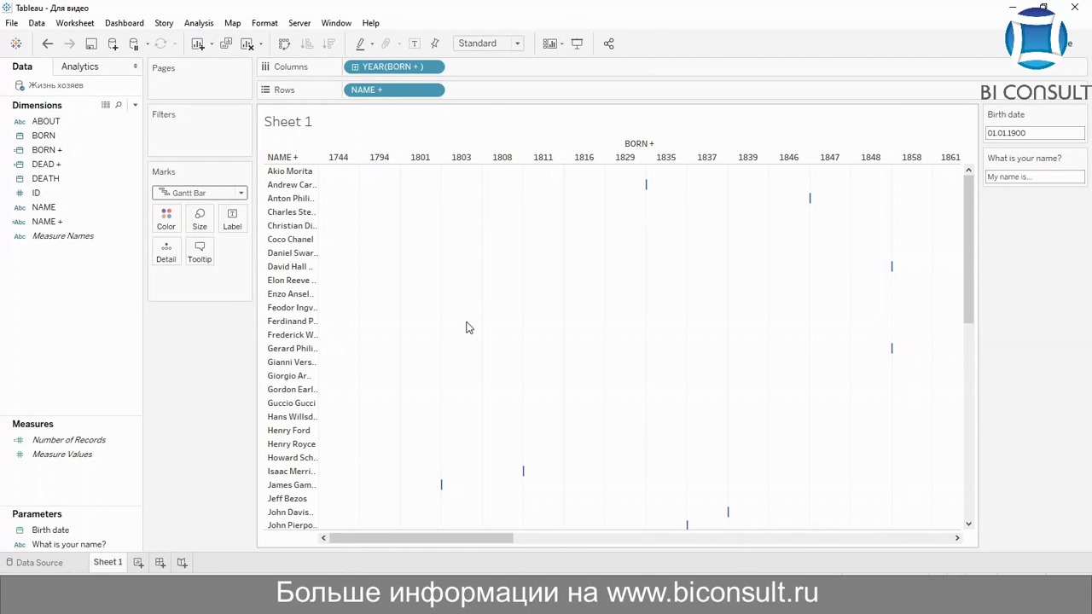
pyautogui.click(493, 47)
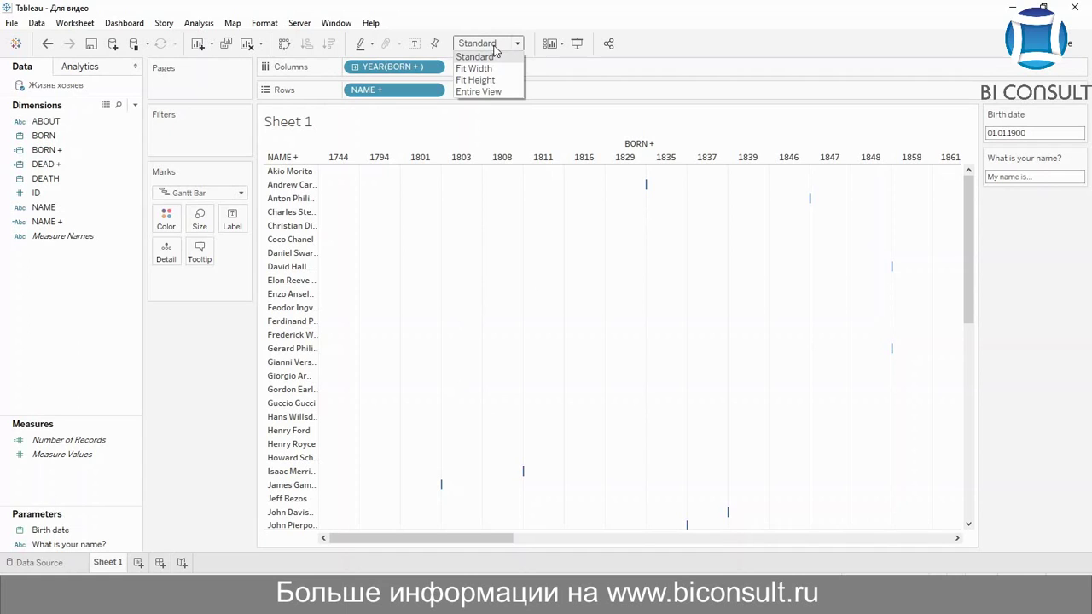
pyautogui.click(479, 91)
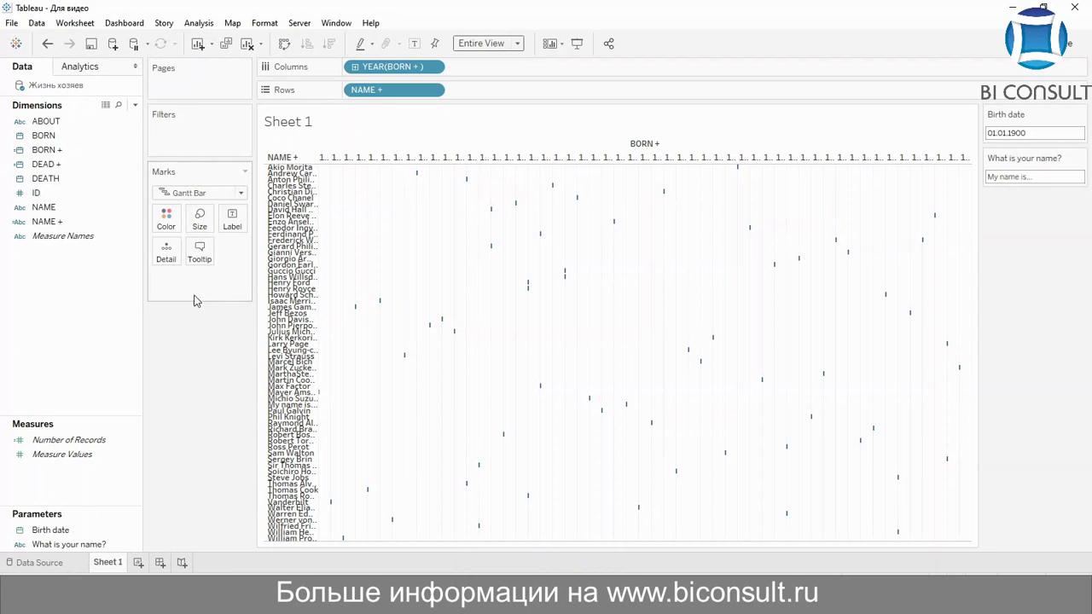
# Create a new calculated field named "LIfe"
pyautogui.rightClick(72, 372)
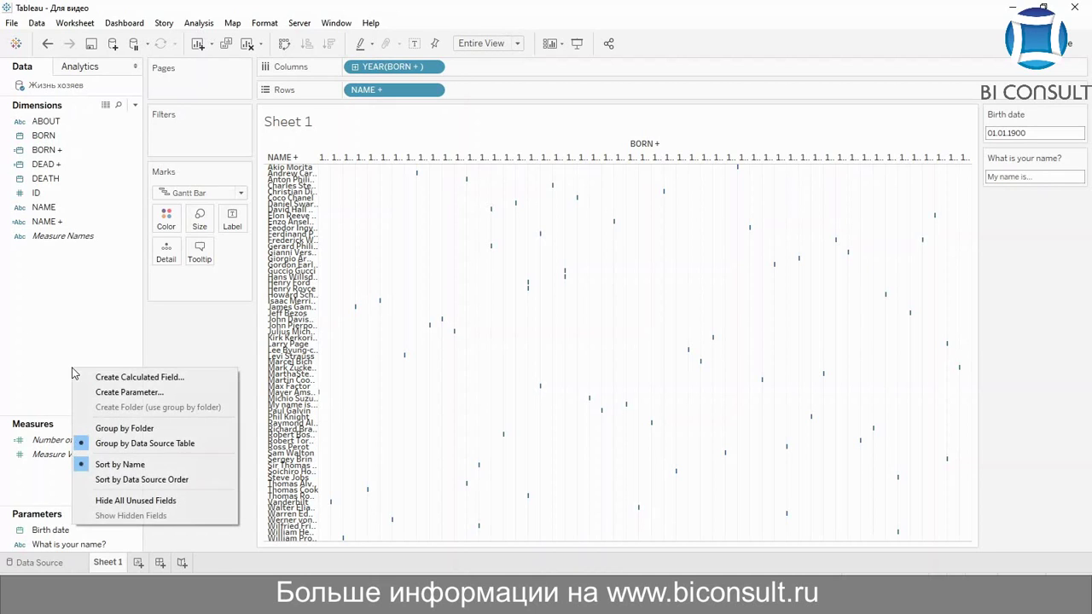
pyautogui.click(129, 377)
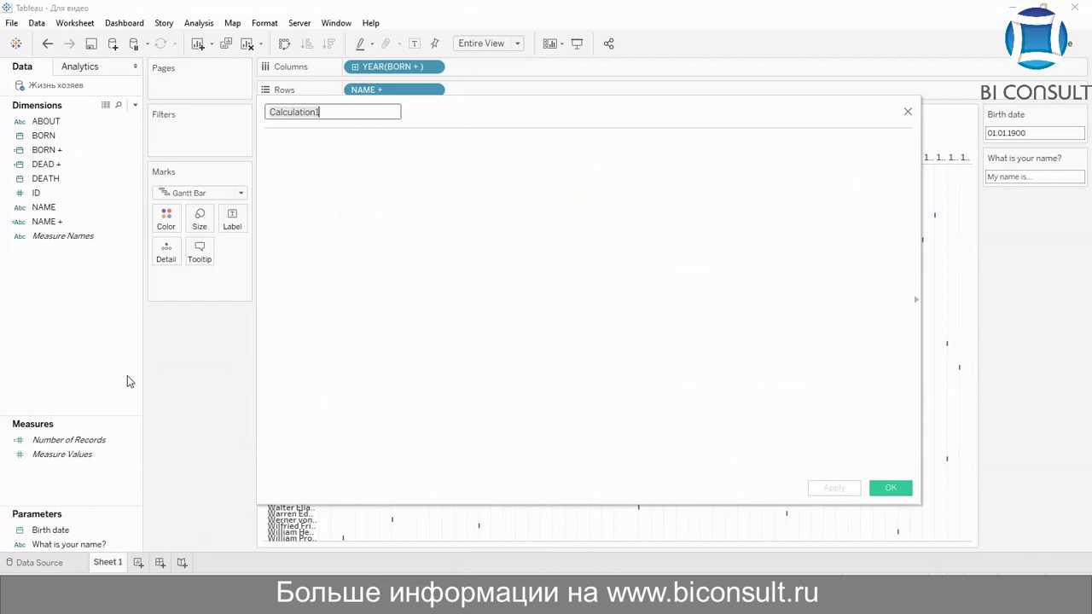
pyautogui.press('BackSpace')
pyautogui.write('LIfe')
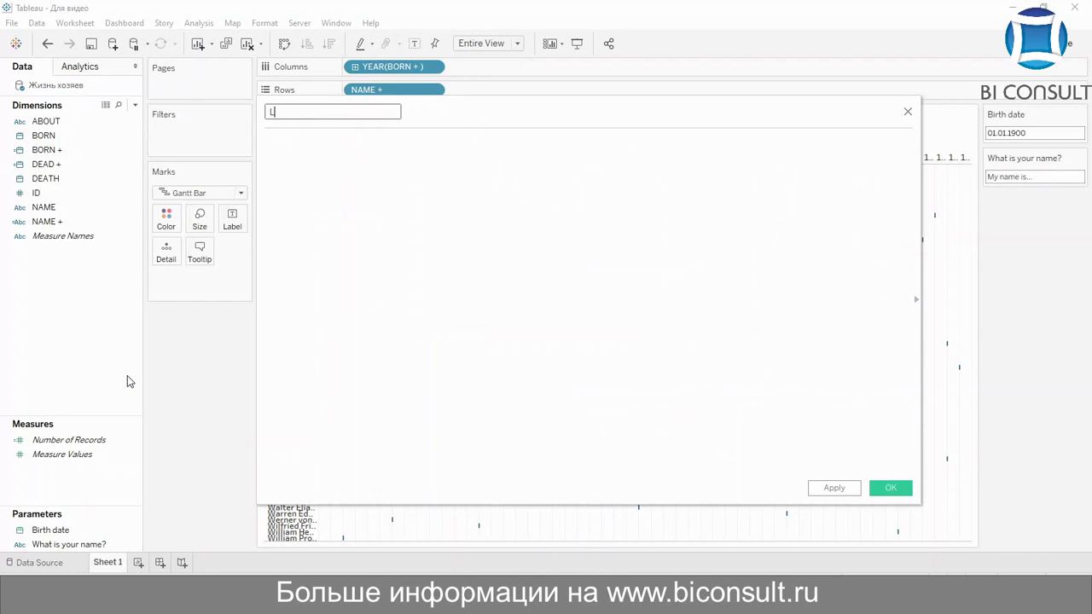
# Begin the "LIfe" formula with the DATEDIFF function and "year" as its date part
pyautogui.click(376, 223)
pyautogui.write('DATE')
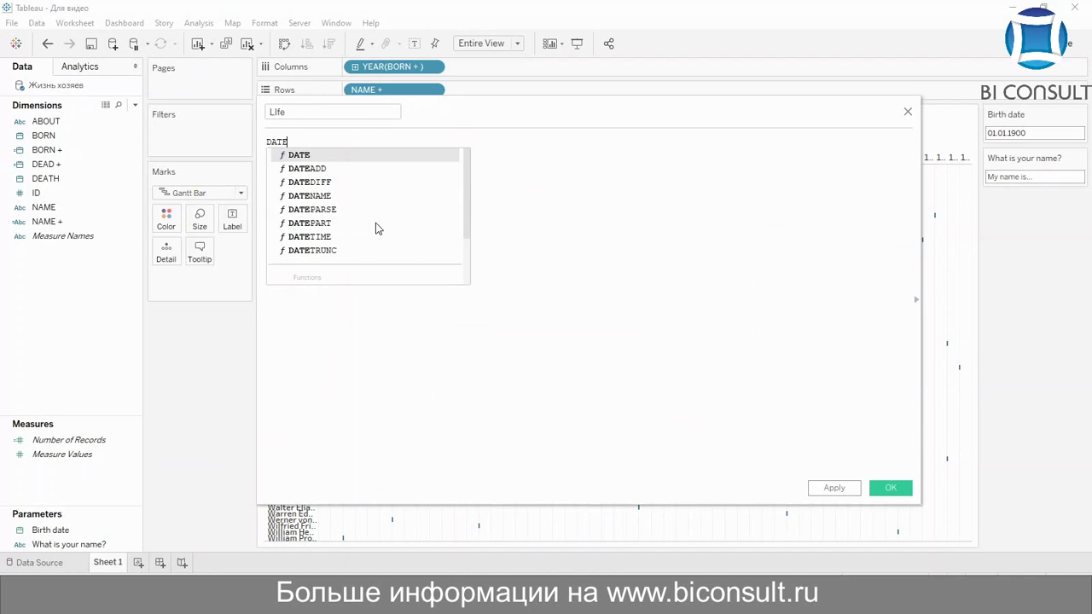
pyautogui.press('Down')
pyautogui.press('Down')
pyautogui.press('Return')
pyautogui.write('((')
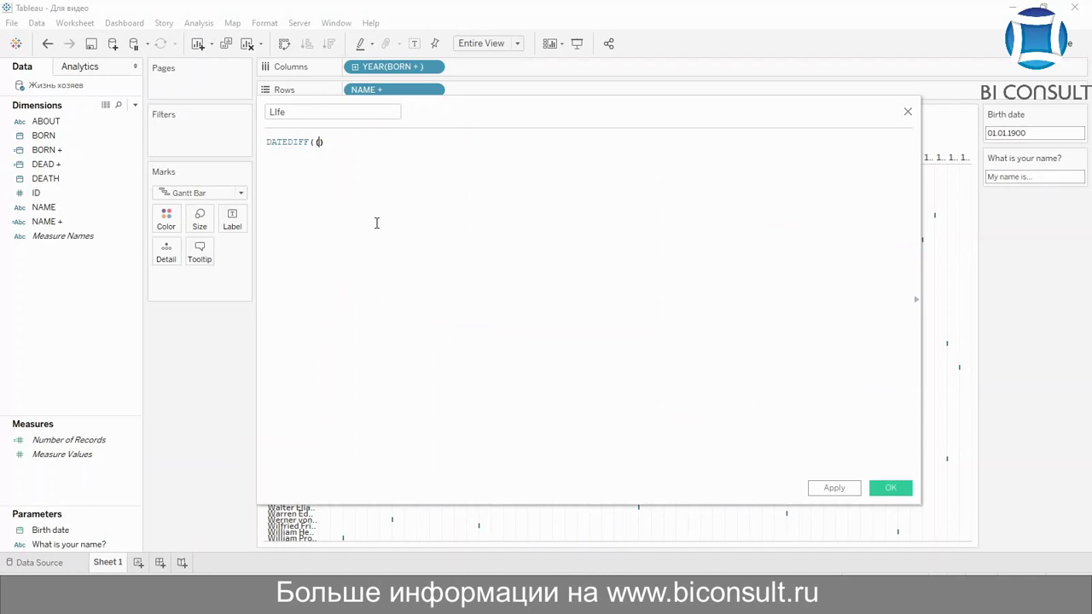
pyautogui.press('BackSpace')
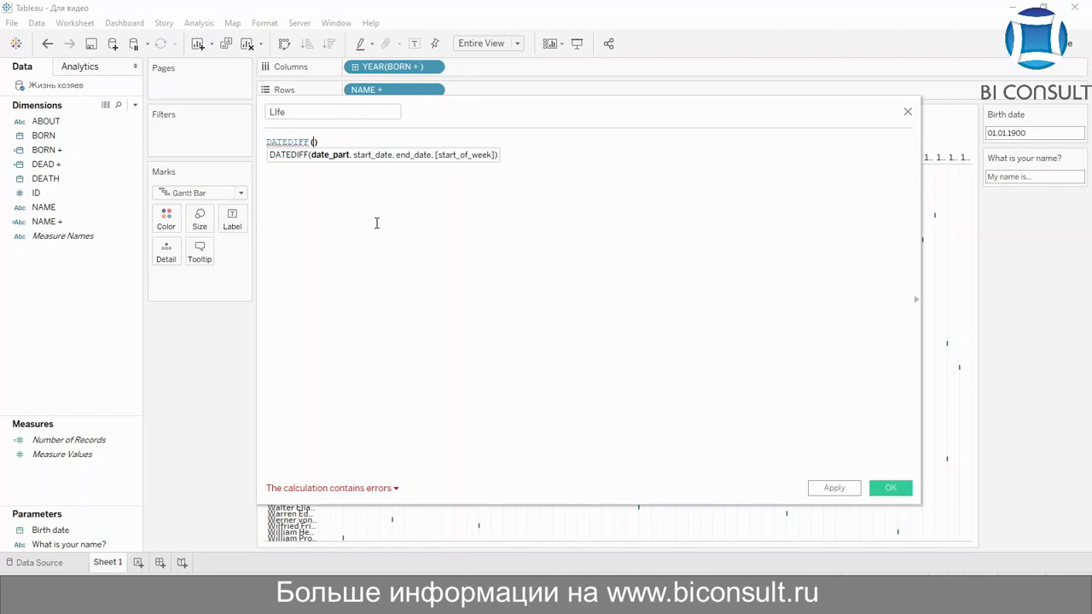
pyautogui.write('"year')
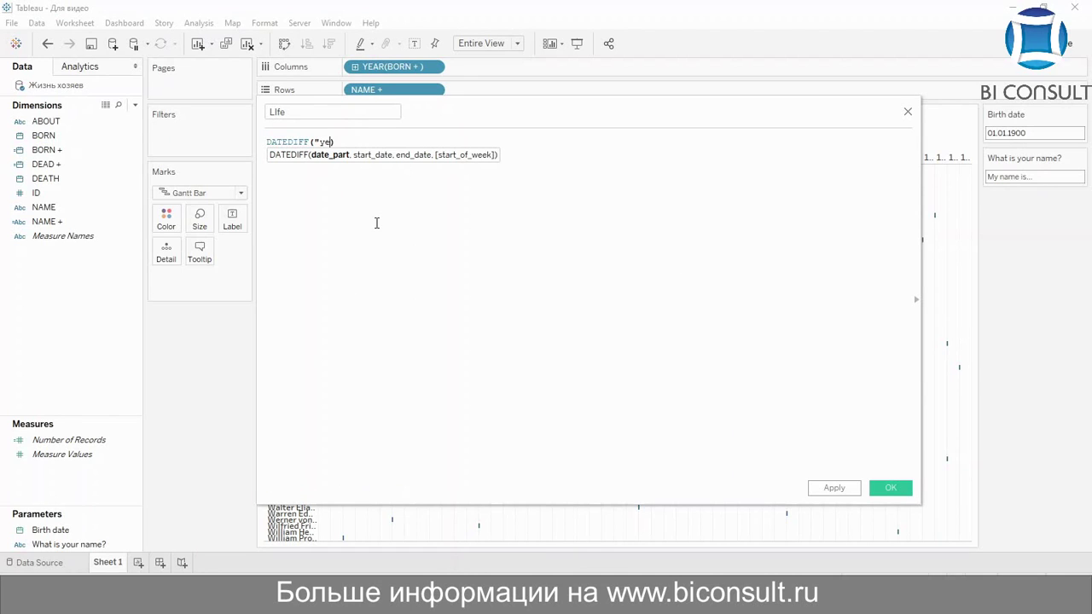
pyautogui.write('", ')
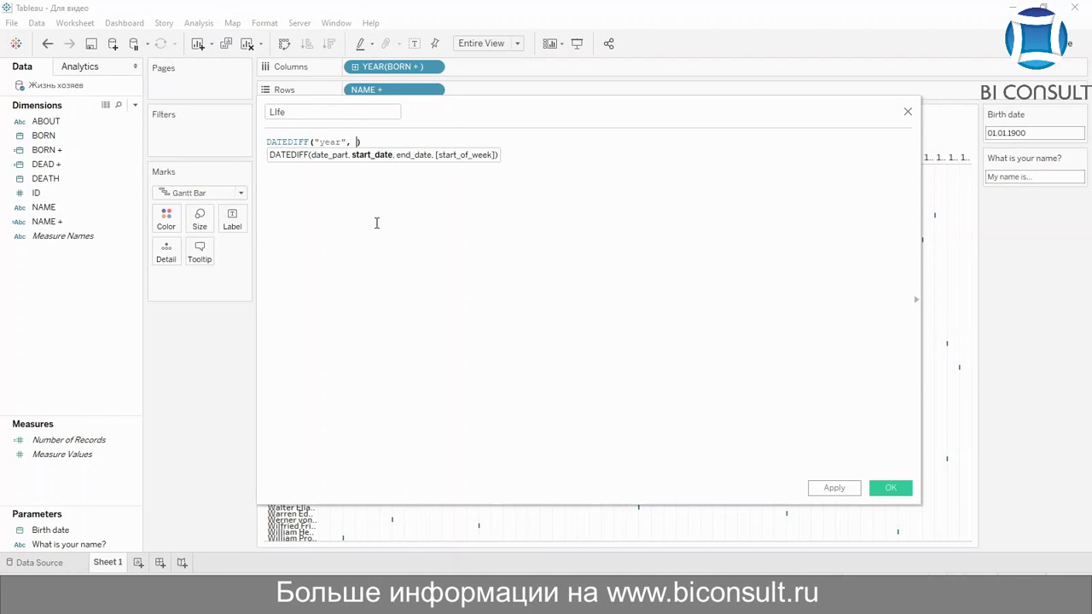
# Complete the "LIfe" DATEDIFF formula with [BORN + ] as start date and [DEAD +] as end date, and save the field
pyautogui.write('Bor')
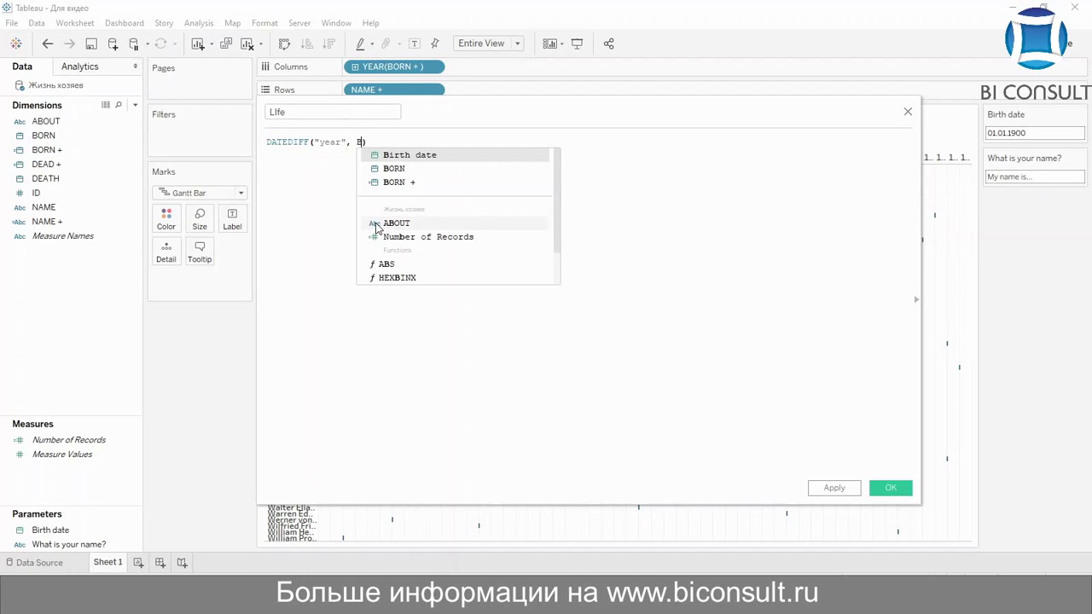
pyautogui.press('Down')
pyautogui.press('Return')
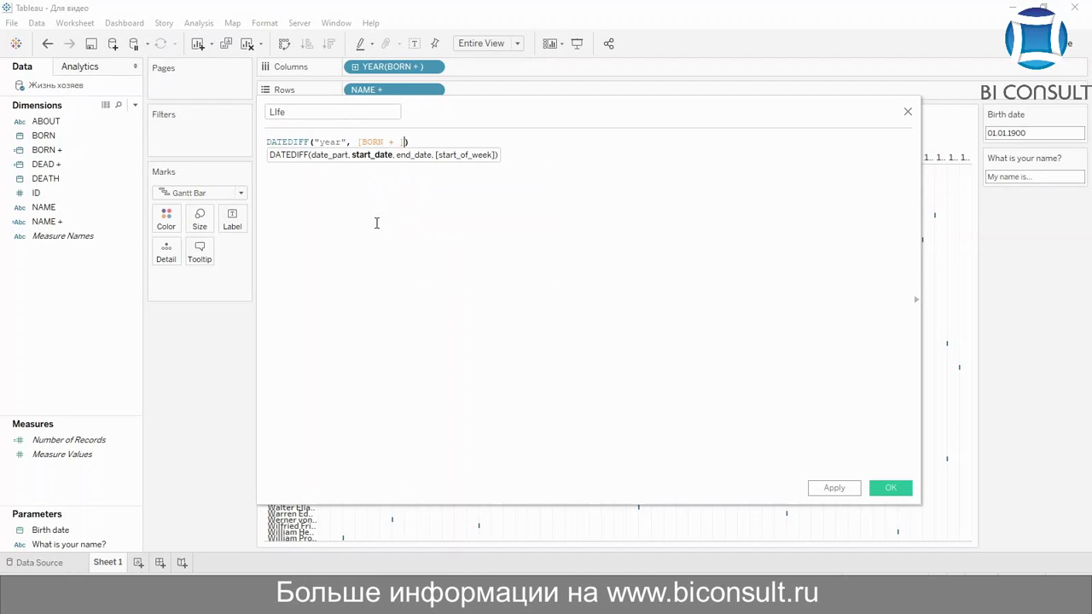
pyautogui.write(', ')
pyautogui.write('De')
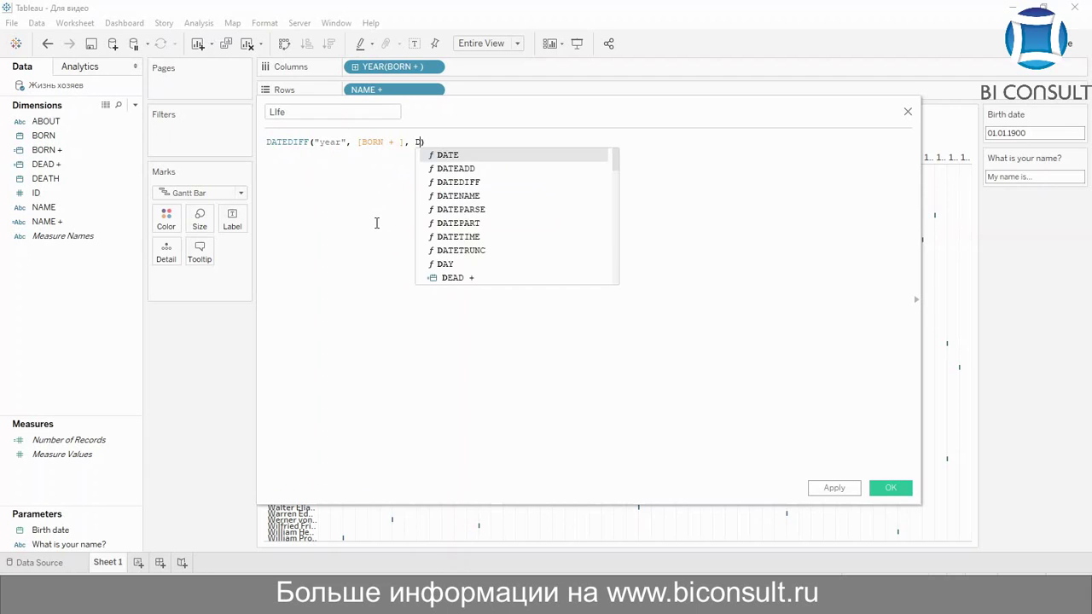
pyautogui.press('Return')
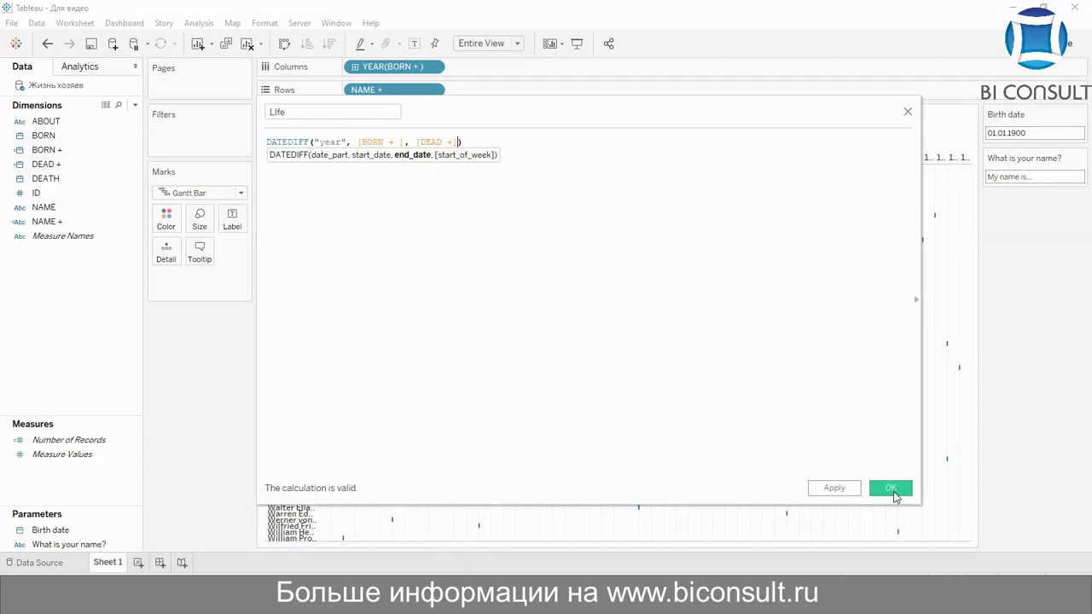
pyautogui.click(890, 487)
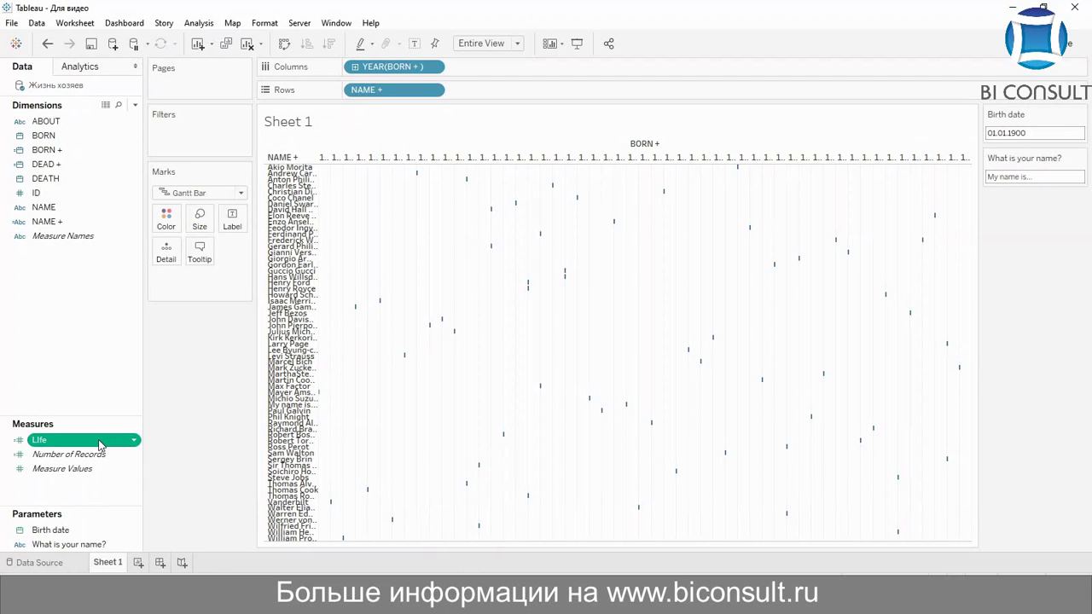
# Size the Gantt bars by the LIfe measure
pyautogui.moveTo(102, 442); pyautogui.dragTo(201, 224)
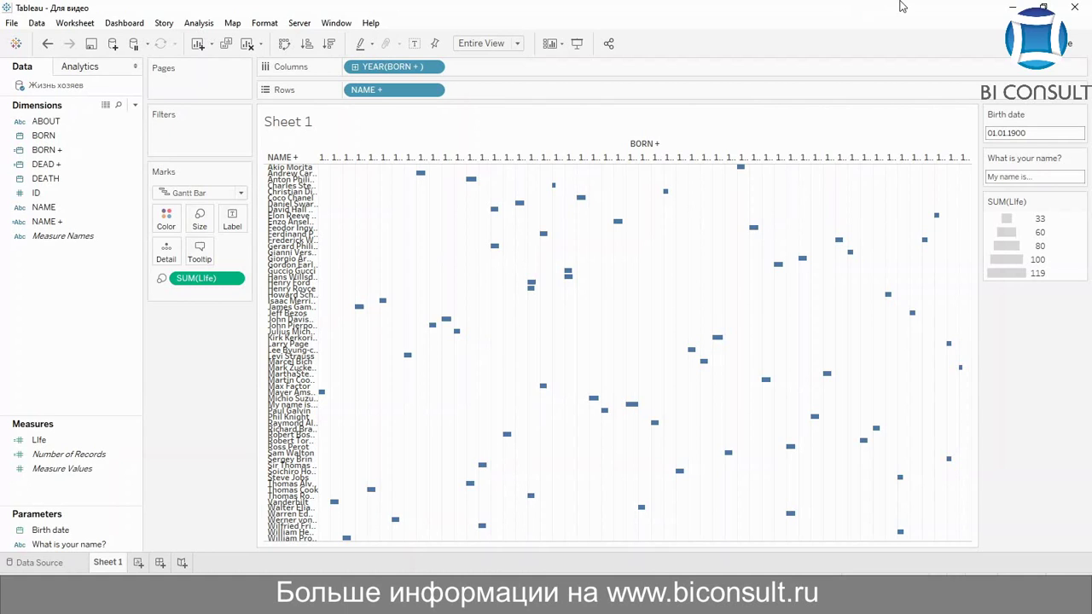
pyautogui.moveTo(841, 248)
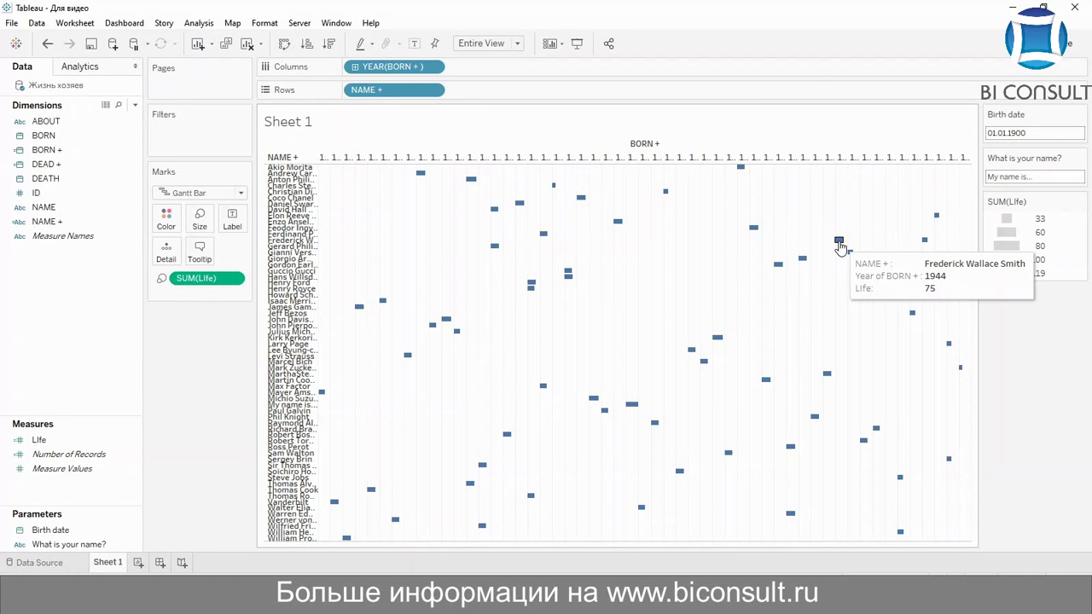
pyautogui.moveTo(802, 266)
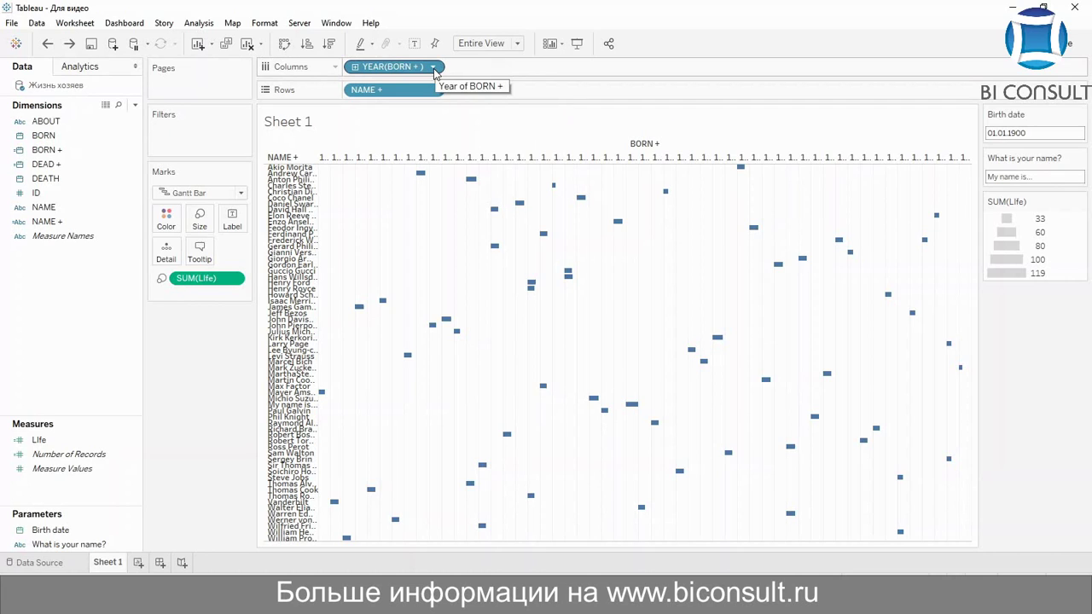
pyautogui.moveTo(472, 185)
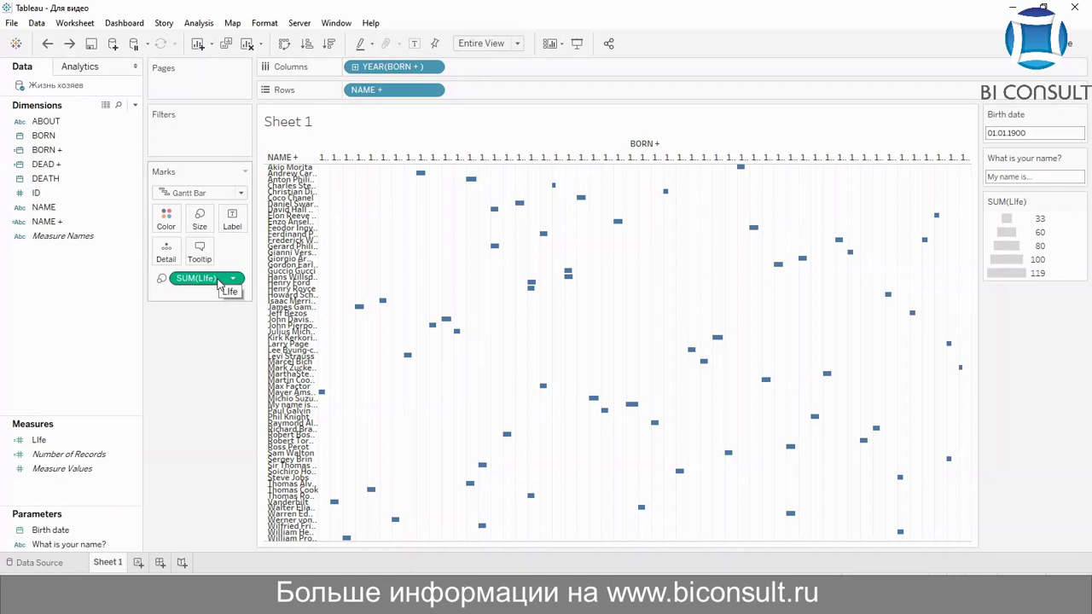
# Make the year of BORN + continuous on the columns and fit the Gantt chart to the view's width
pyautogui.click(433, 67)
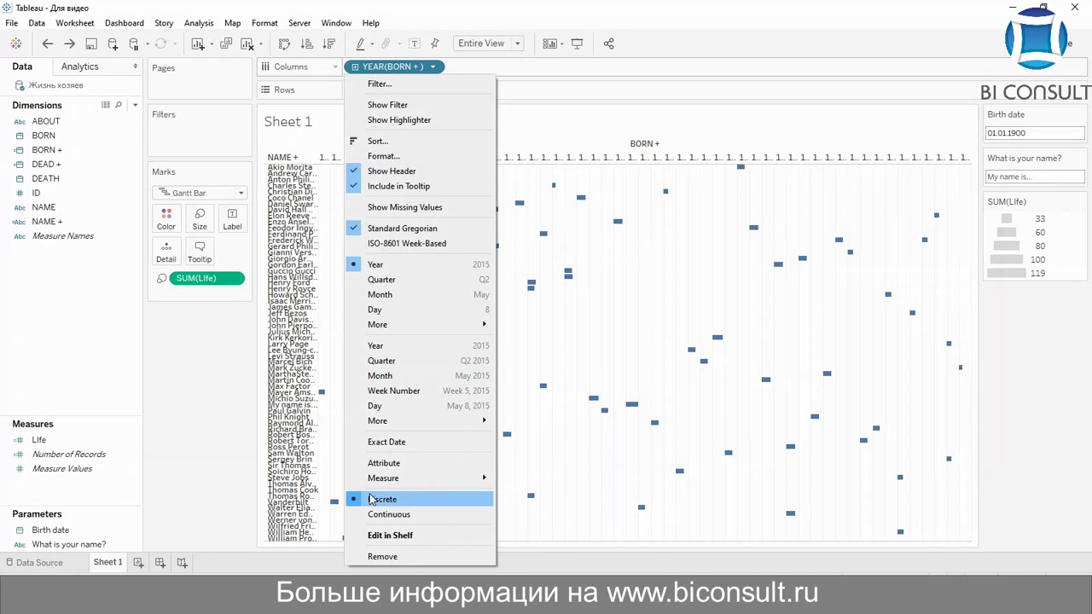
pyautogui.click(376, 516)
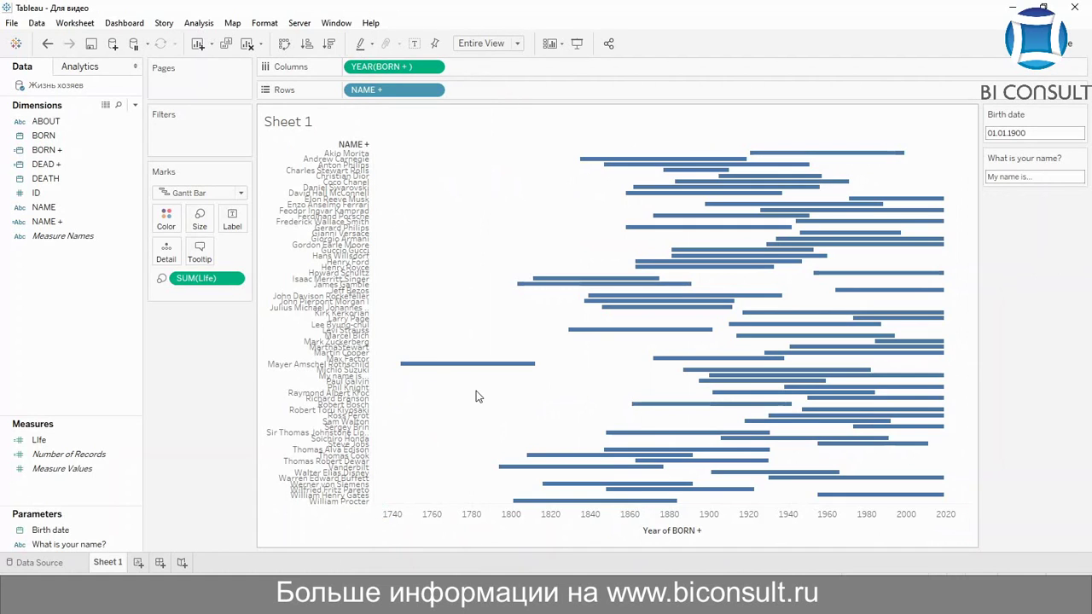
pyautogui.click(506, 44)
pyautogui.click(498, 68)
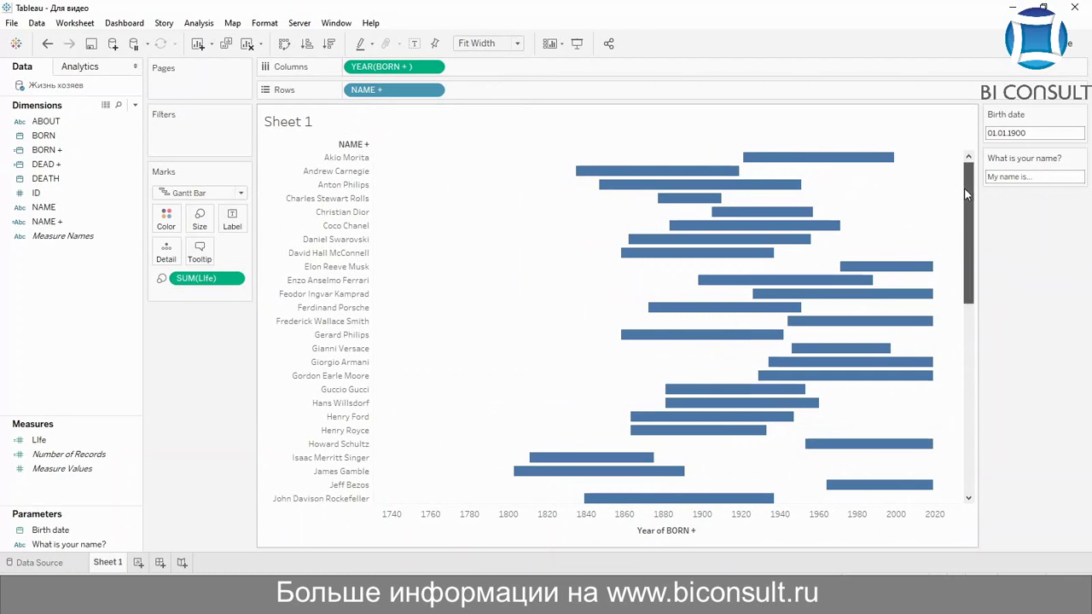
pyautogui.moveTo(964, 189); pyautogui.dragTo(975, 347)
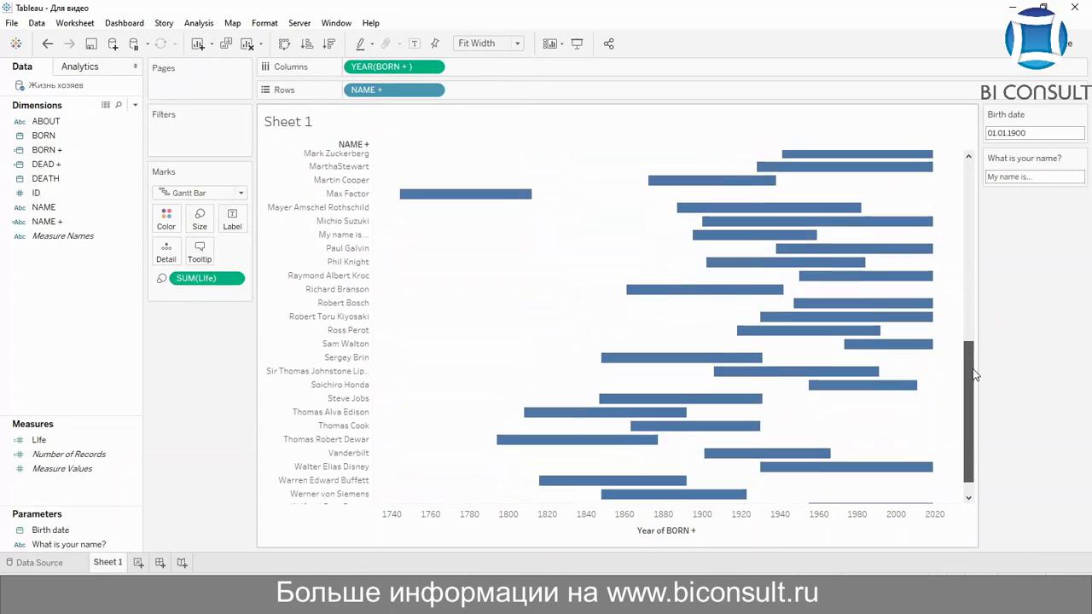
pyautogui.scroll(10, 938, 294)
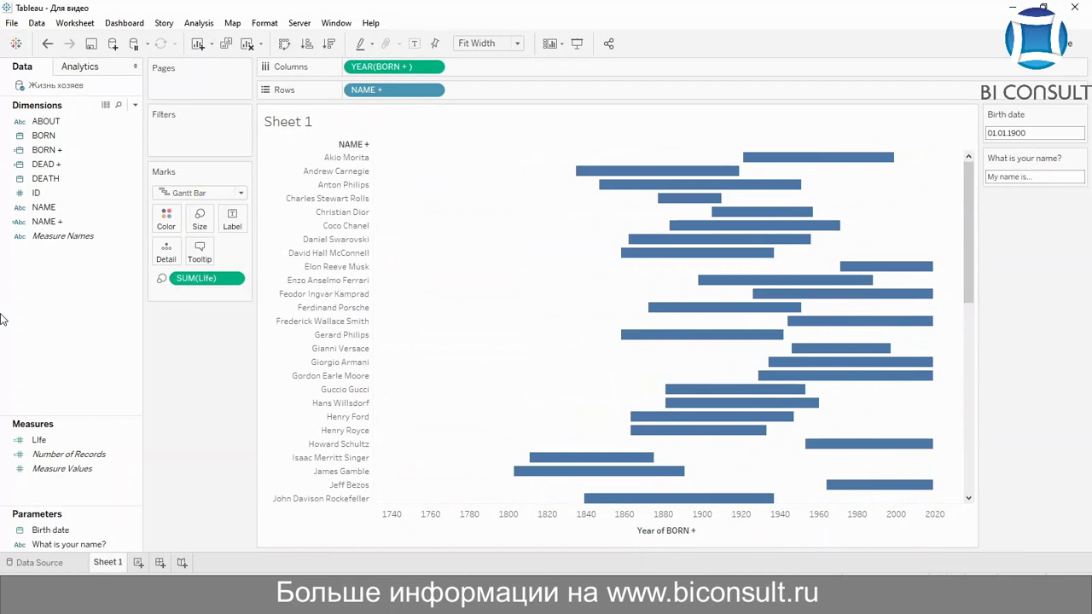
# Create a new calculated field named "Name Color"
pyautogui.rightClick(85, 293)
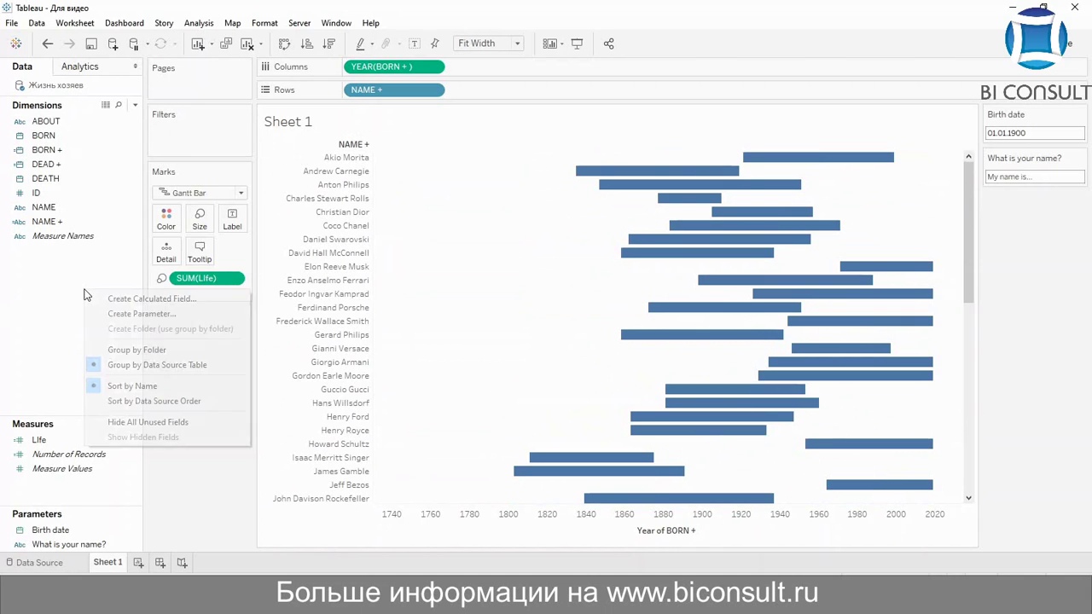
pyautogui.click(171, 298)
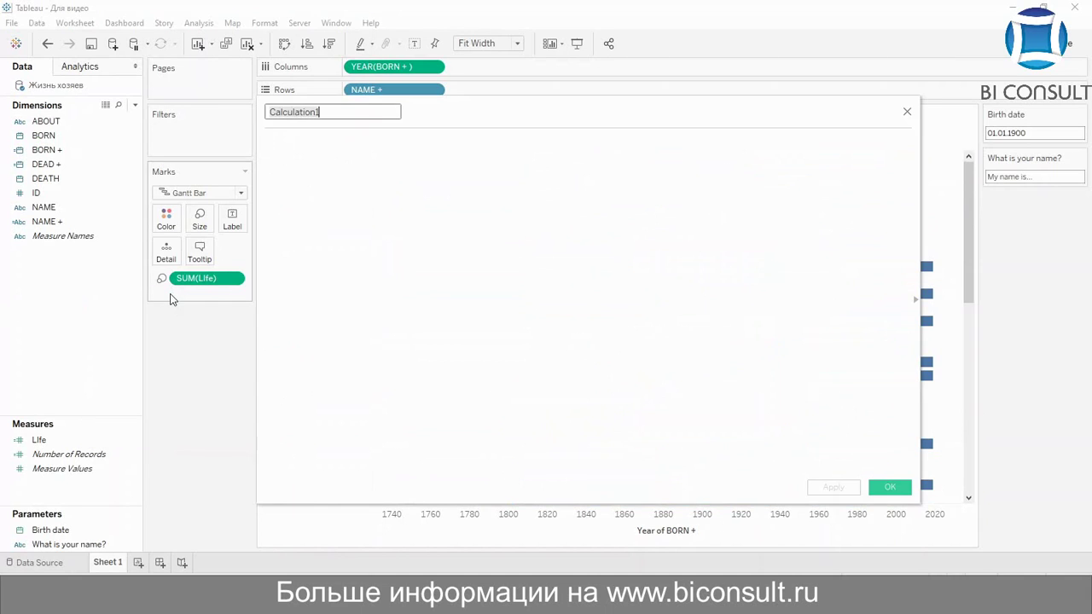
pyautogui.press('BackSpace')
pyautogui.write('Na')
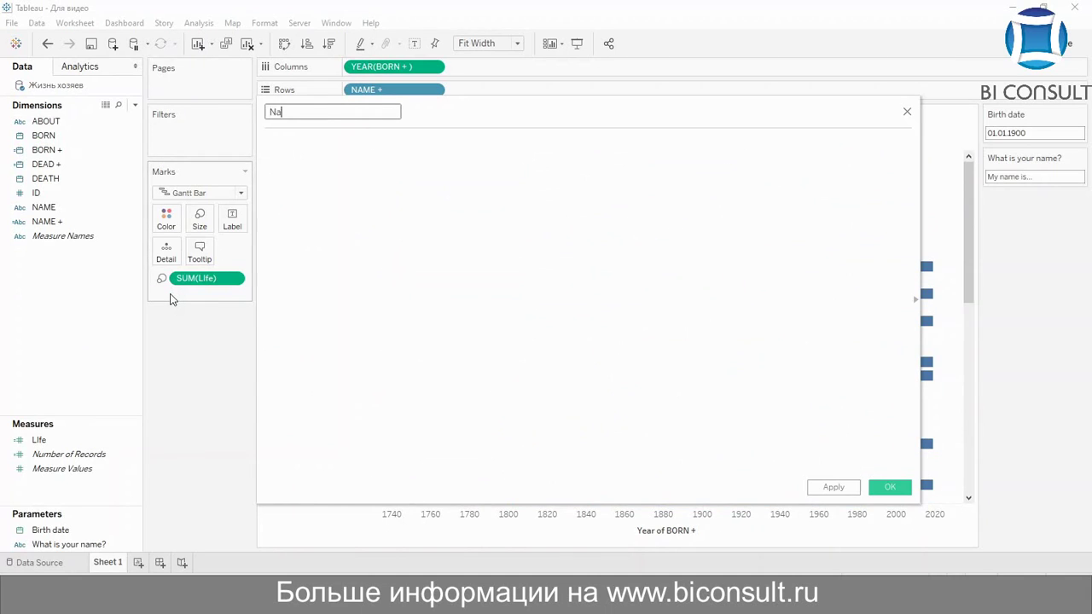
pyautogui.write('me Color')
# Write the Name Color formula so that it compares [NAME] with "It's me", and save the field
pyautogui.click(329, 151)
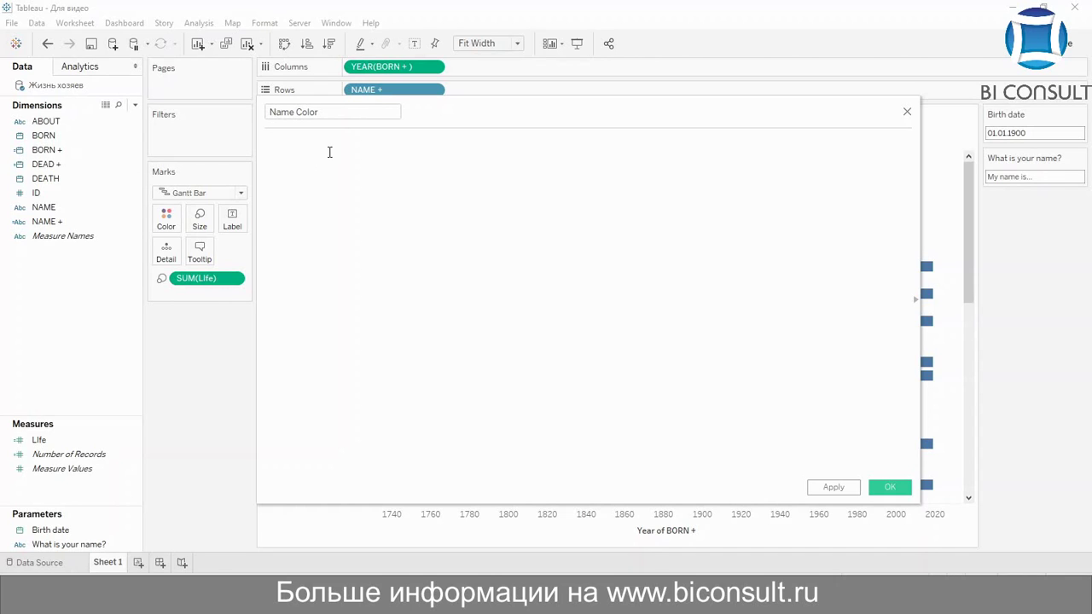
pyautogui.write('[')
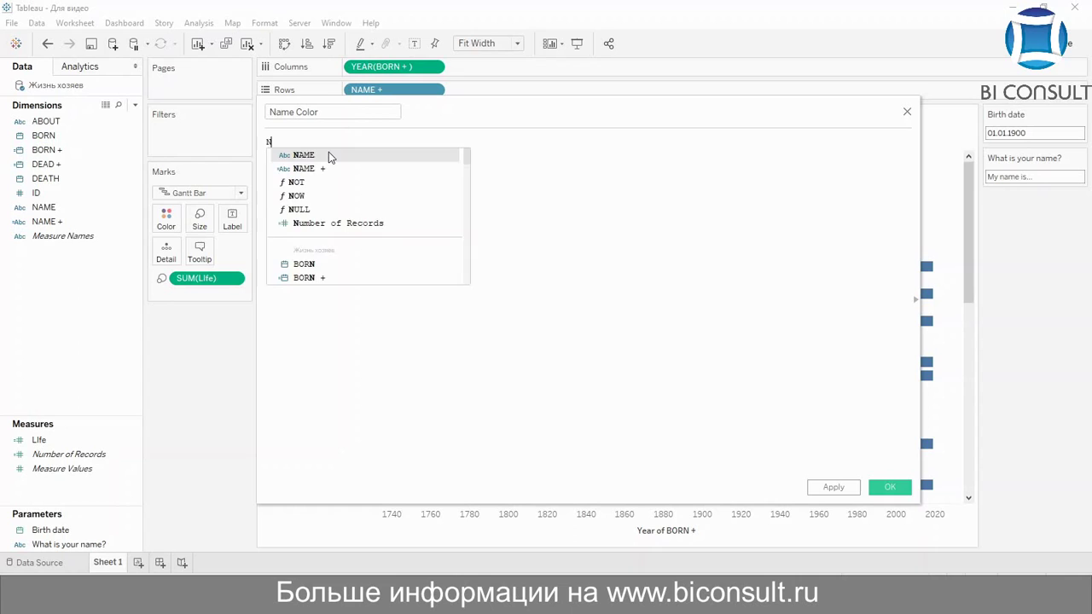
pyautogui.press('Return')
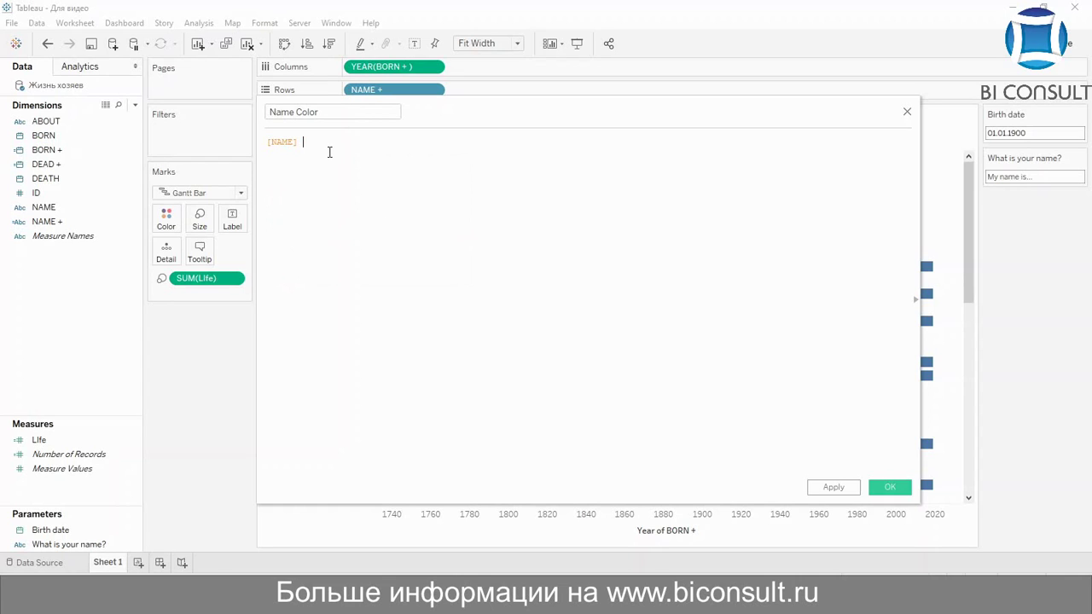
pyautogui.write('+')
pyautogui.write('"It')
pyautogui.write("'s me")
pyautogui.click(887, 487)
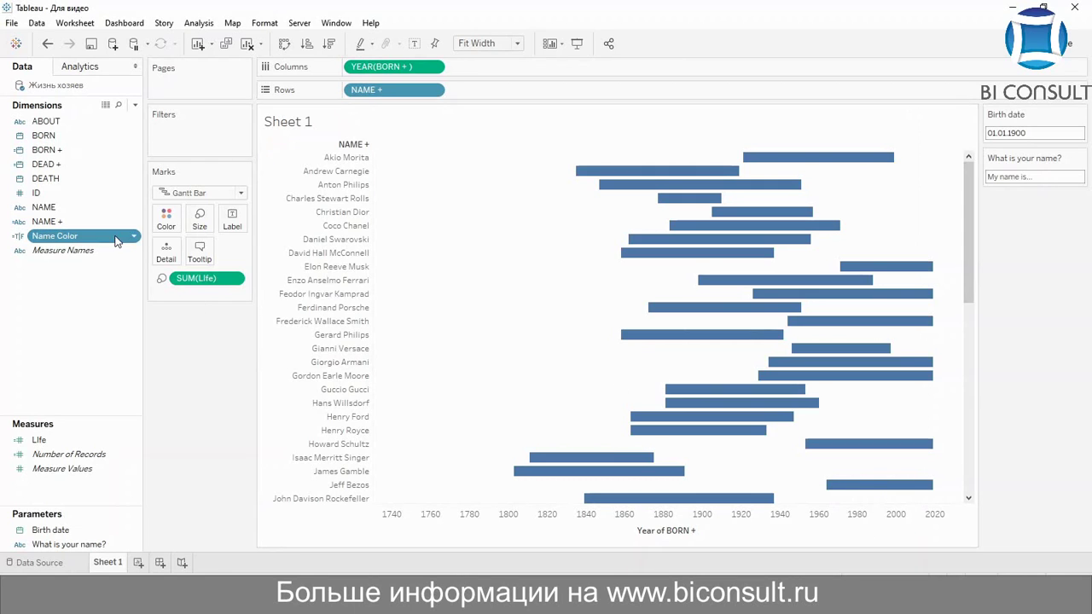
# Color the Gantt bars by the Name Color field
pyautogui.moveTo(117, 241); pyautogui.dragTo(164, 234)
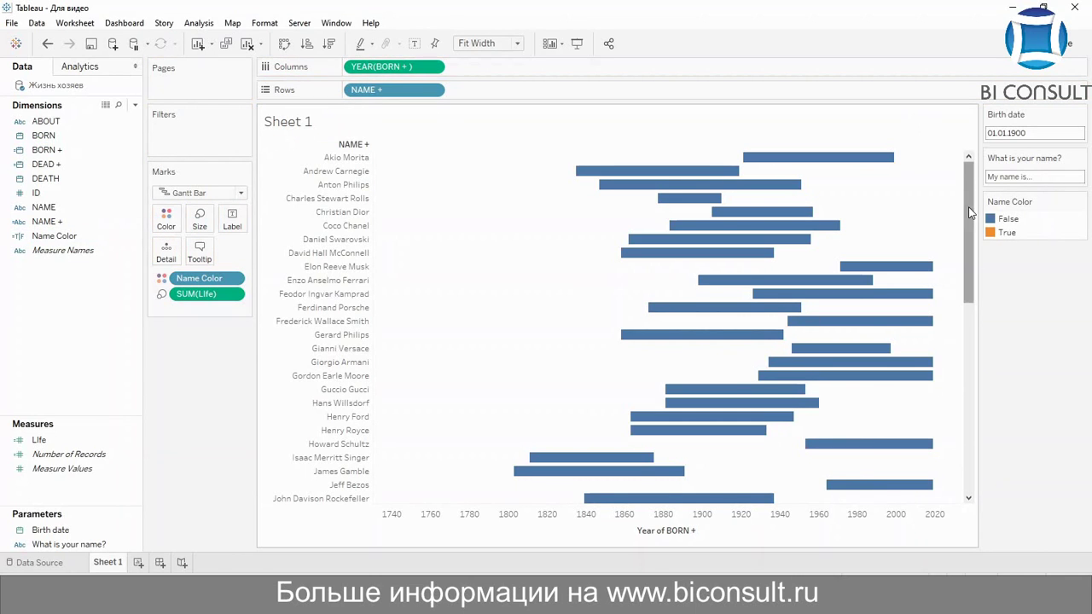
pyautogui.moveTo(968, 206); pyautogui.dragTo(969, 350)
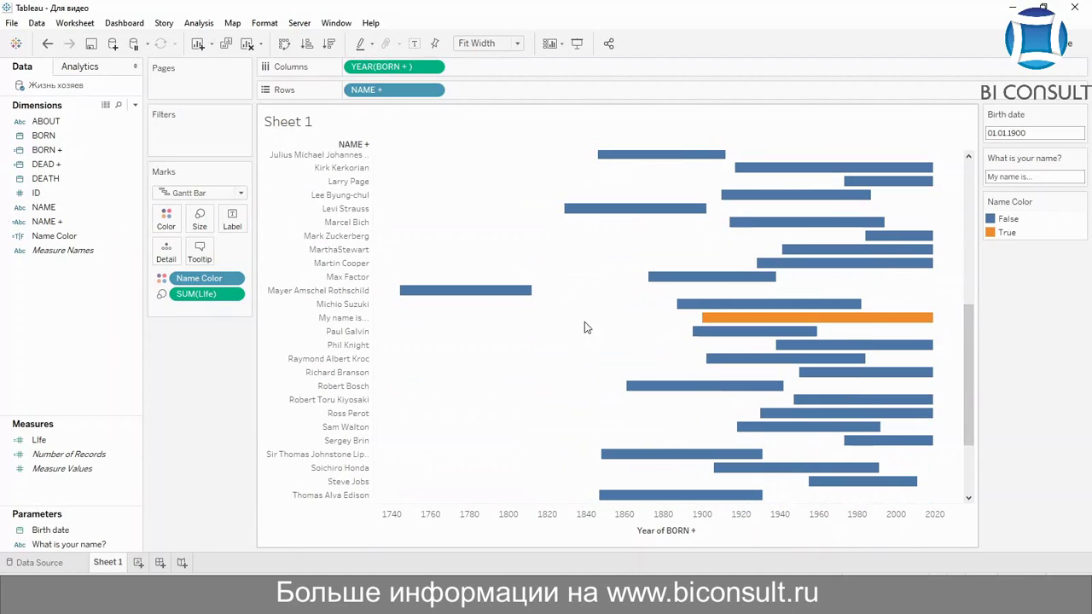
# Enter a first name in the "What is your name?" parameter and locate that person's bar in the chart
pyautogui.click(1035, 180)
pyautogui.write('Alex')
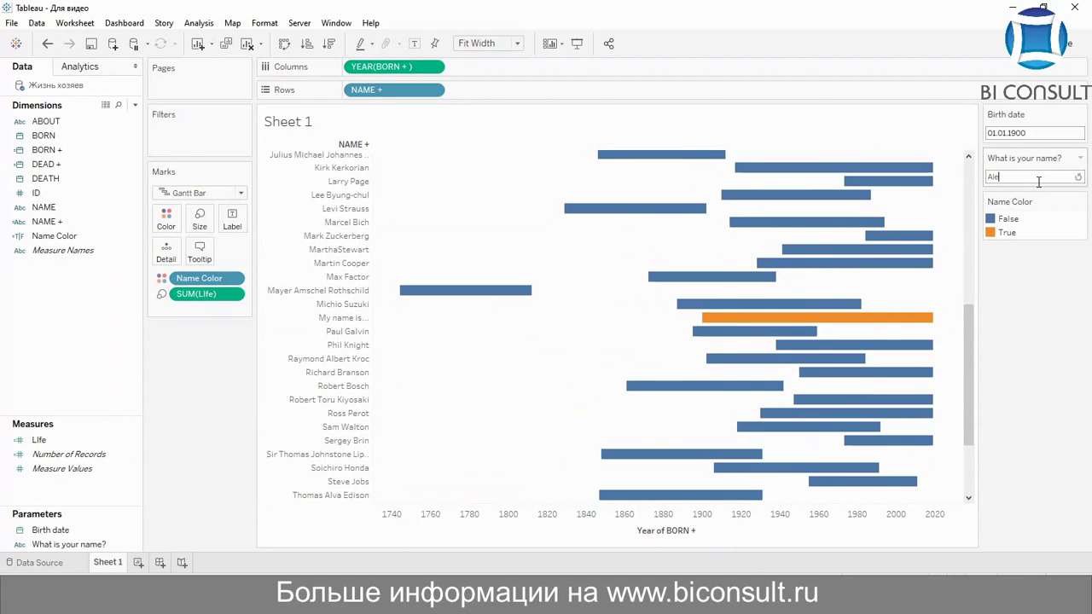
pyautogui.press('Return')
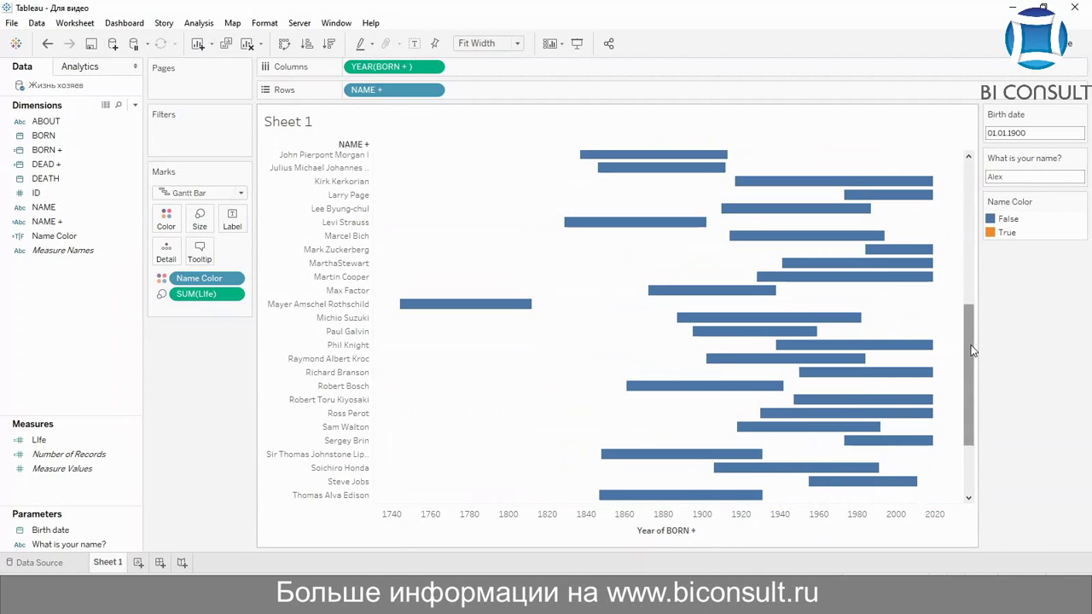
pyautogui.moveTo(969, 349); pyautogui.dragTo(974, 183)
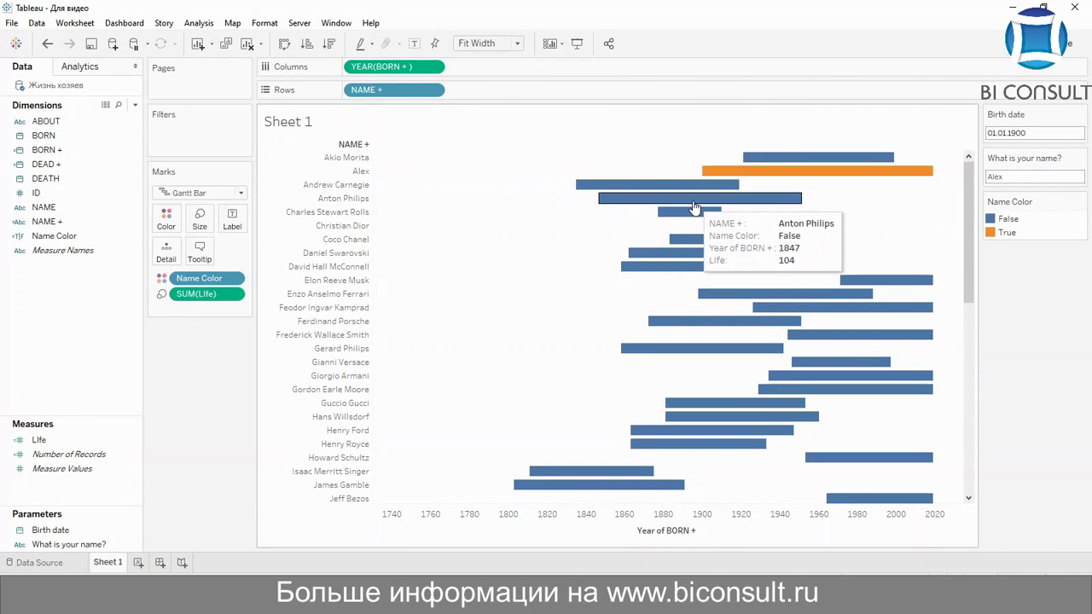
# Add the BORN + and DEAD + fields to the tooltip of the Gantt bars
pyautogui.moveTo(705, 181)
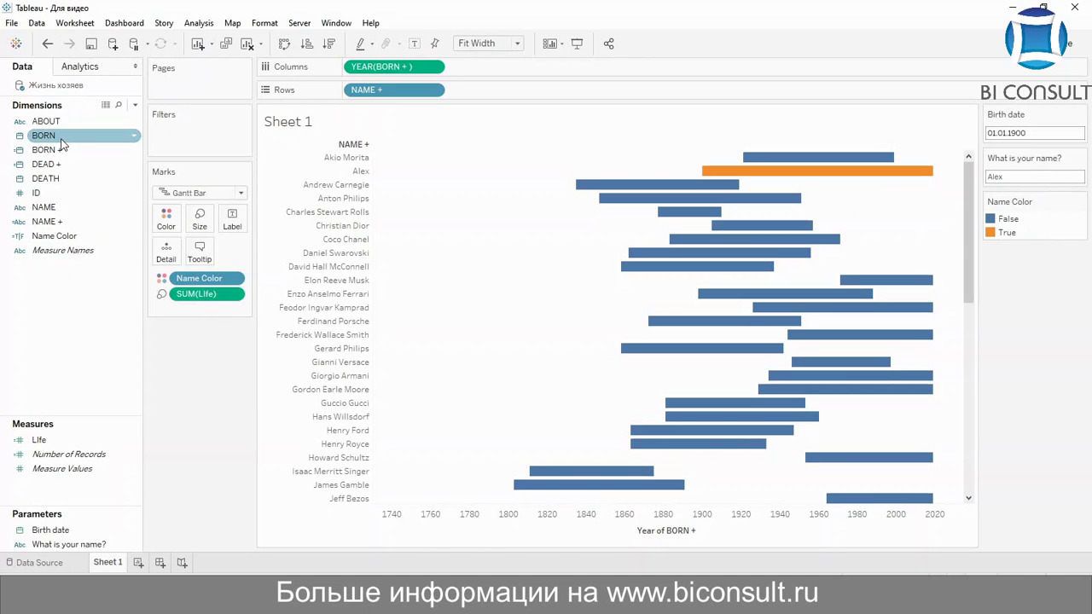
pyautogui.moveTo(58, 152); pyautogui.dragTo(202, 249)
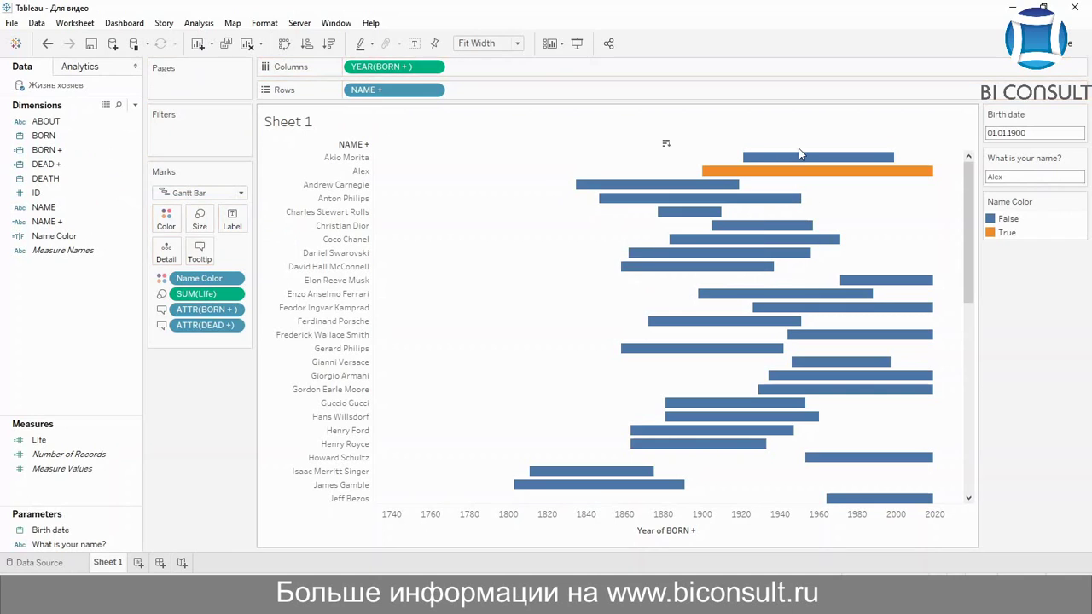
pyautogui.moveTo(790, 175)
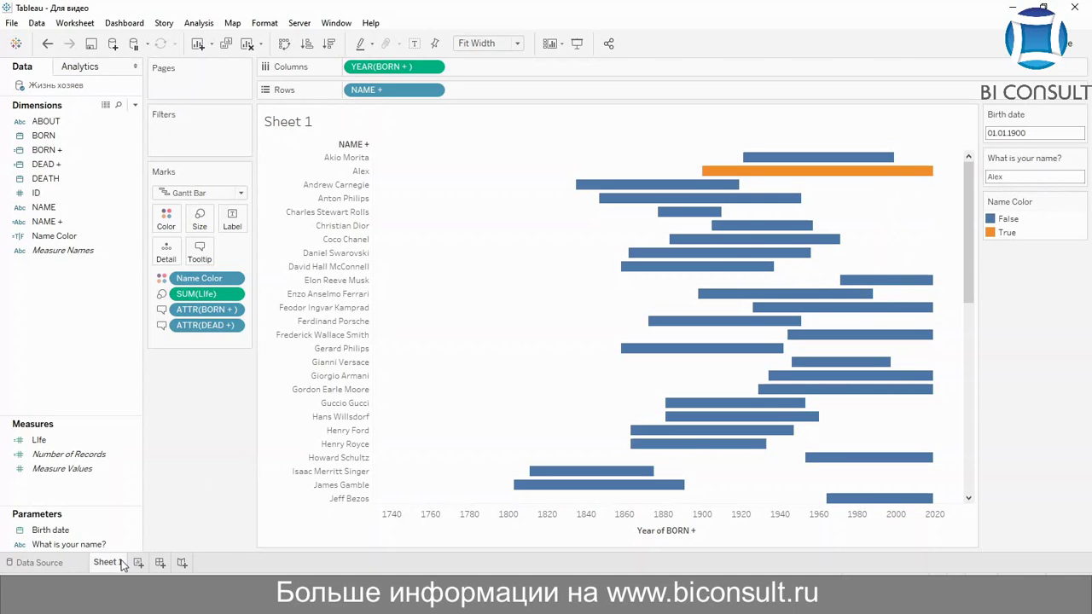
# Rename the worksheet as Life
pyautogui.doubleClick(106, 563)
pyautogui.write('Life')
pyautogui.press('Return')
# Create a new dashboard and place the Life sheet on it as a floating object enlarged over most of the canvas
pyautogui.click(145, 562)
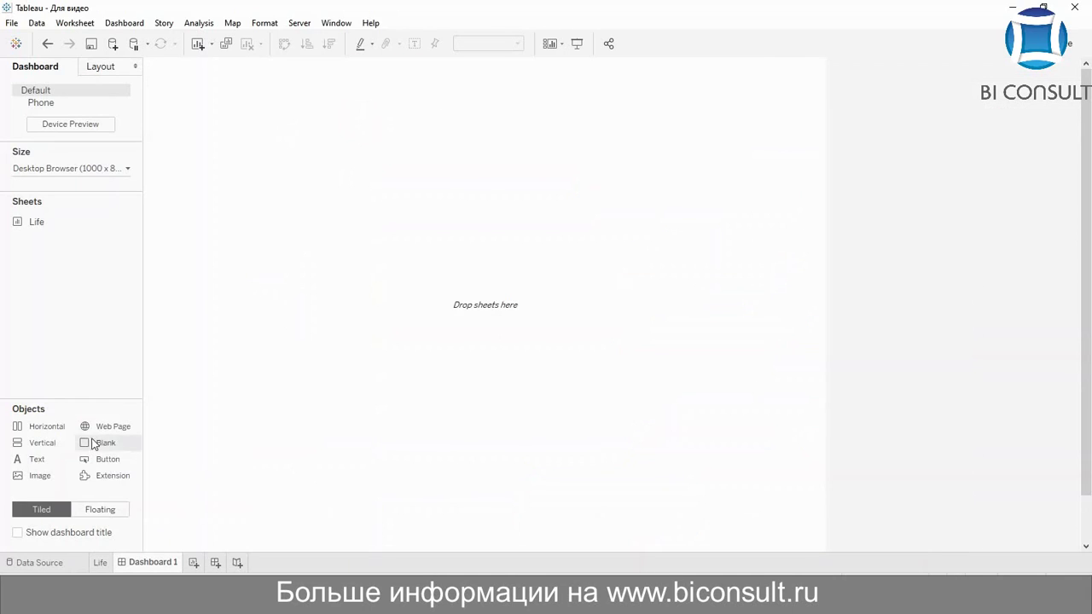
pyautogui.click(100, 510)
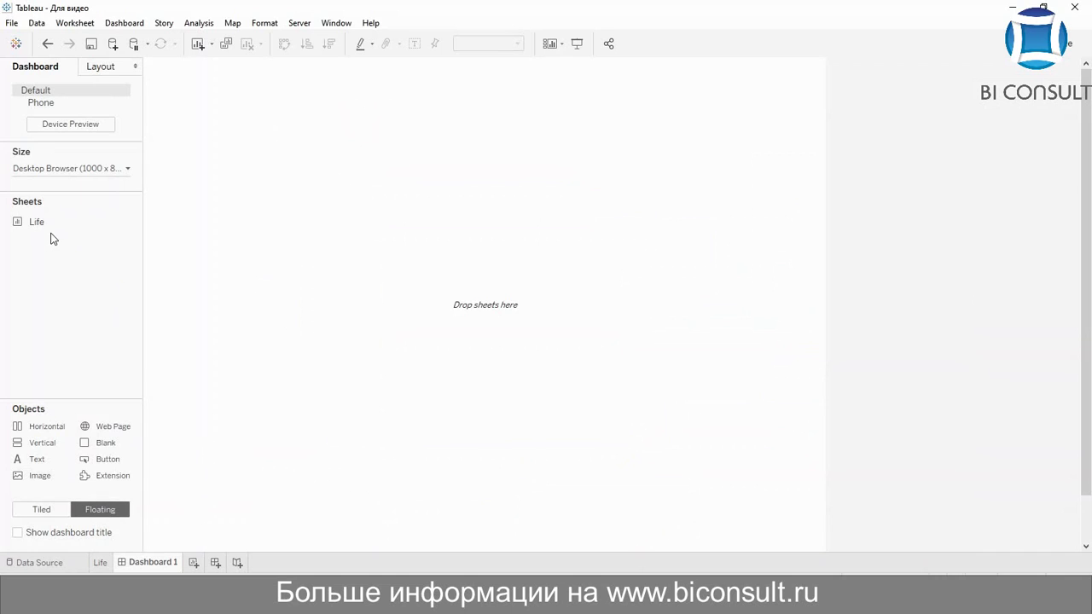
pyautogui.moveTo(52, 229); pyautogui.dragTo(148, 58)
pyautogui.moveTo(373, 219); pyautogui.dragTo(799, 551)
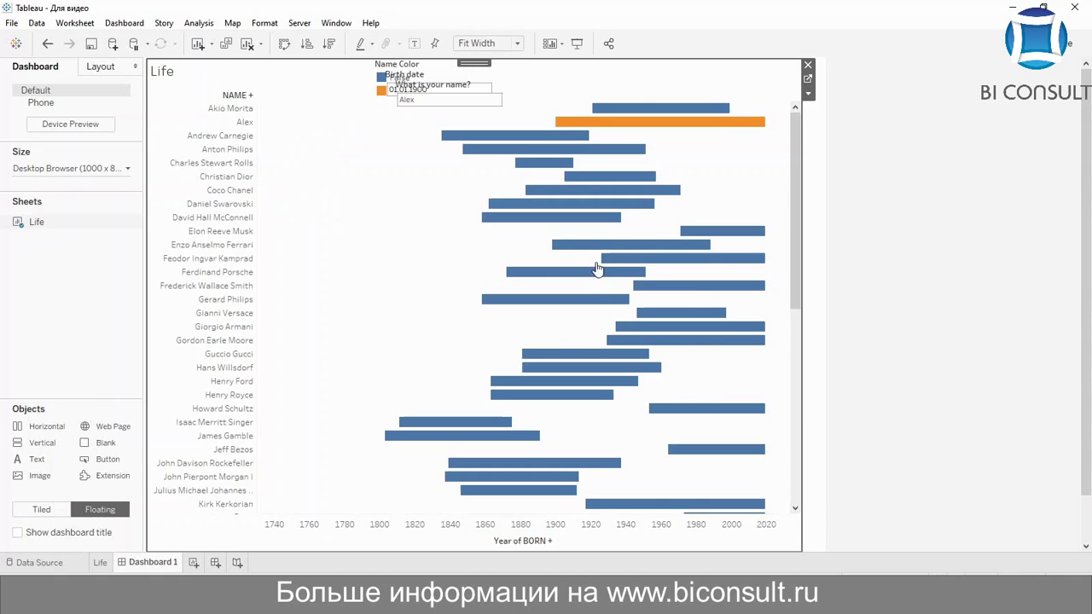
# Narrow the floating Life chart to free space beside it on the dashboard
pyautogui.click(443, 92)
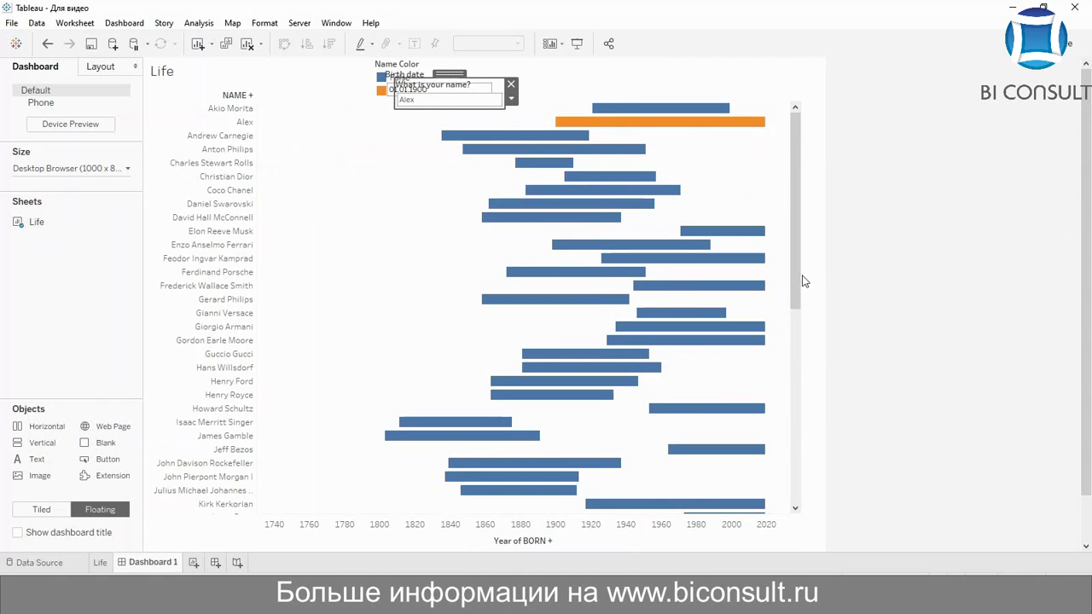
pyautogui.click(800, 299)
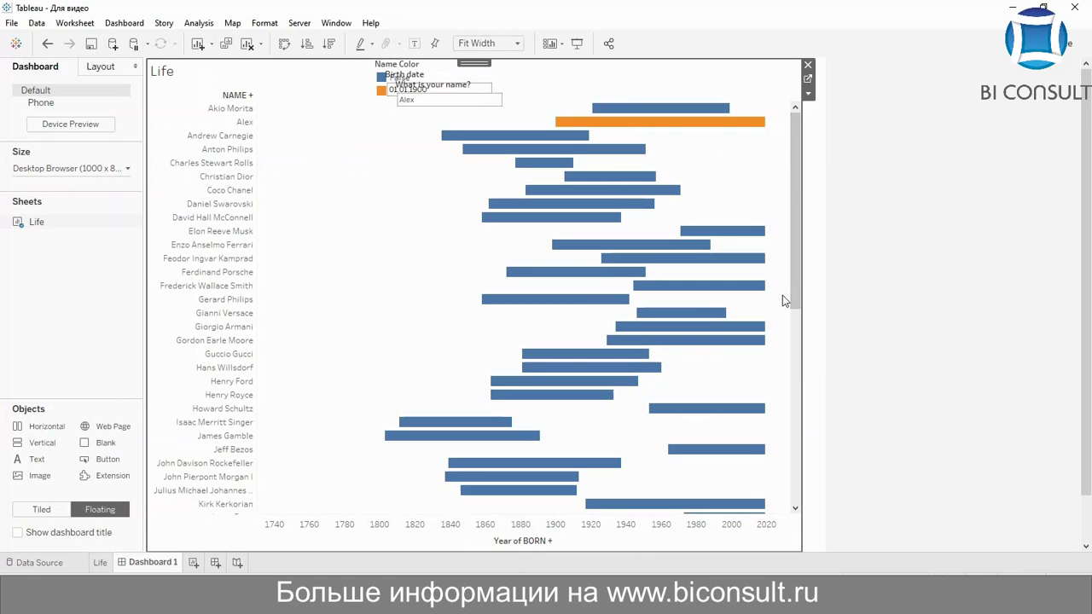
pyautogui.moveTo(802, 300); pyautogui.dragTo(687, 307)
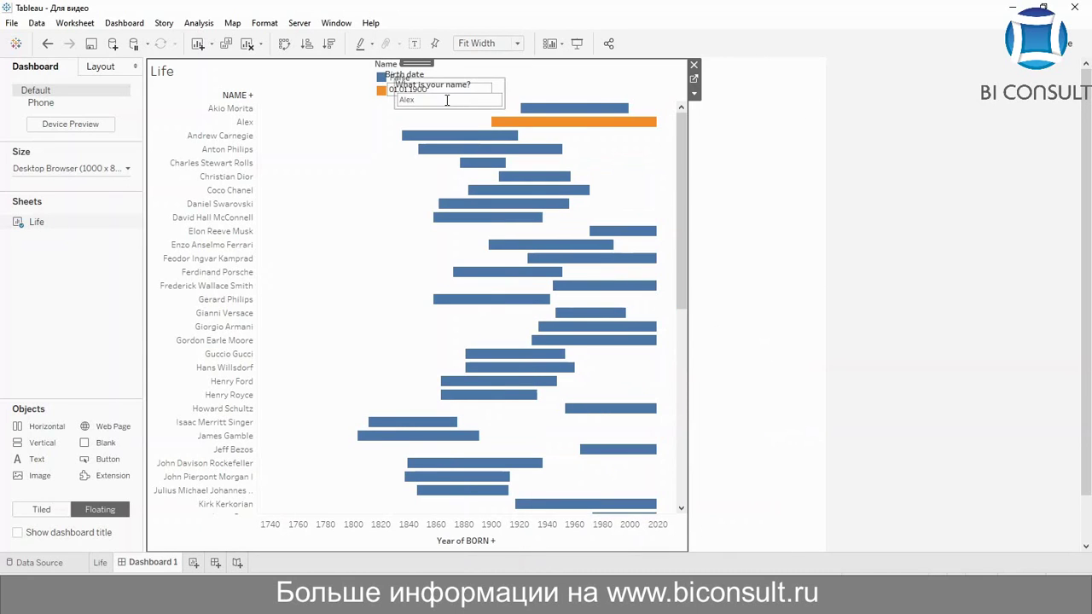
# Move the "What is your name?" and Birth date controls into the free space beside the chart, and remove the Name Color legend
pyautogui.moveTo(447, 100); pyautogui.dragTo(747, 76)
pyautogui.click(469, 79)
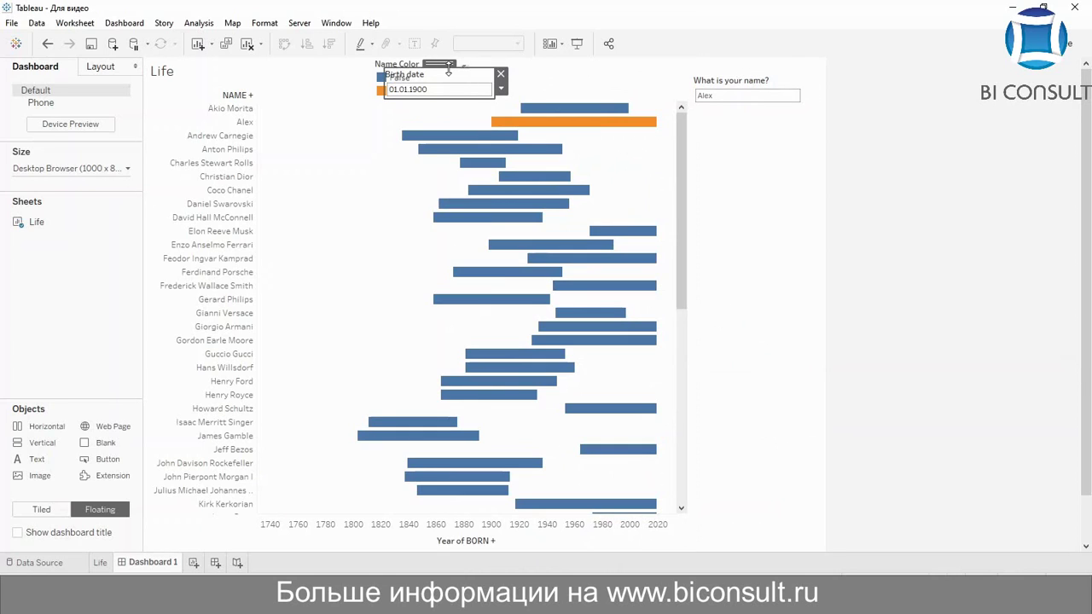
pyautogui.moveTo(448, 72); pyautogui.dragTo(757, 115)
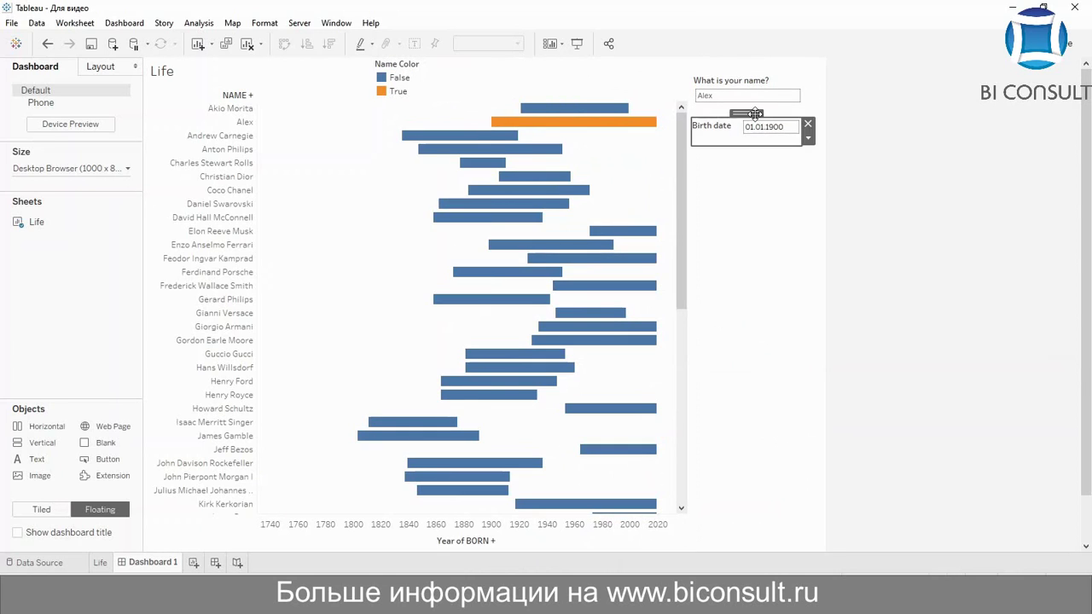
pyautogui.click(430, 80)
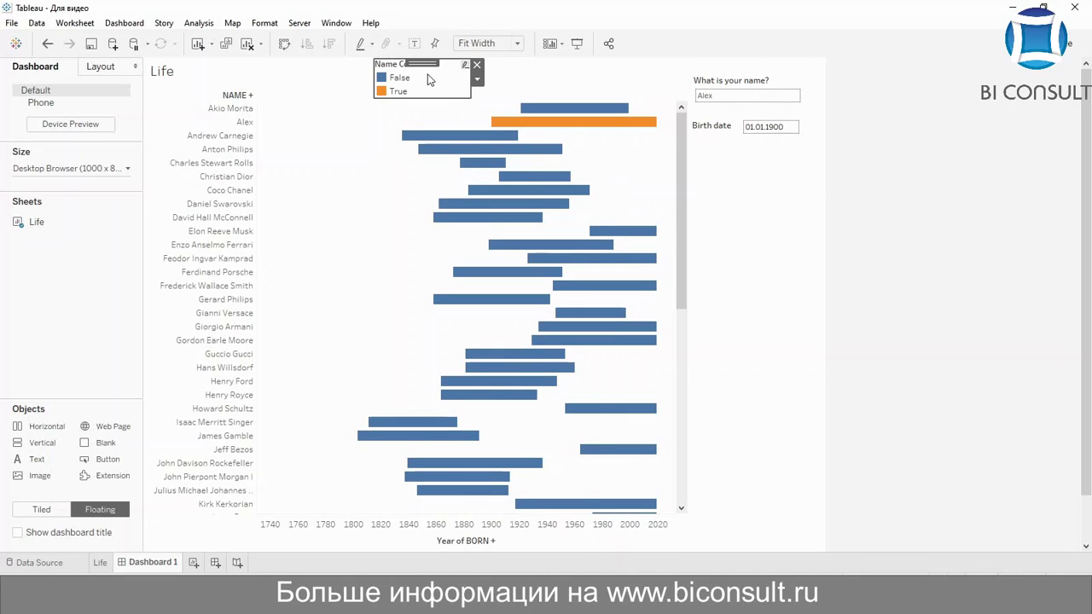
pyautogui.click(476, 66)
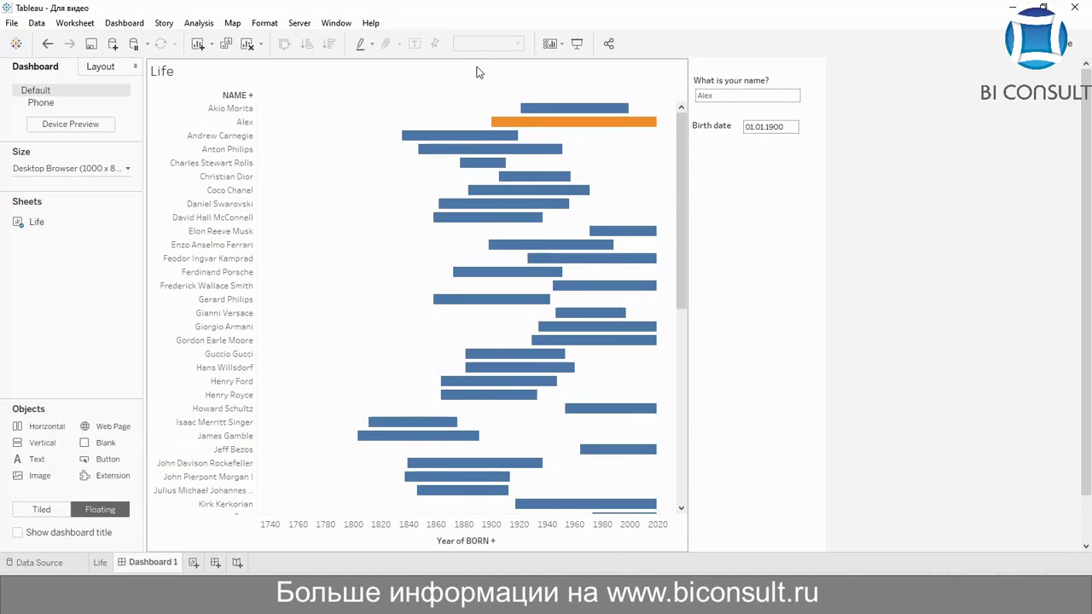
# Enter a different first name in the dashboard's "What is your name?" control and inspect the tooltip of that person's bar
pyautogui.click(762, 146)
pyautogui.click(750, 99)
pyautogui.click(751, 96)
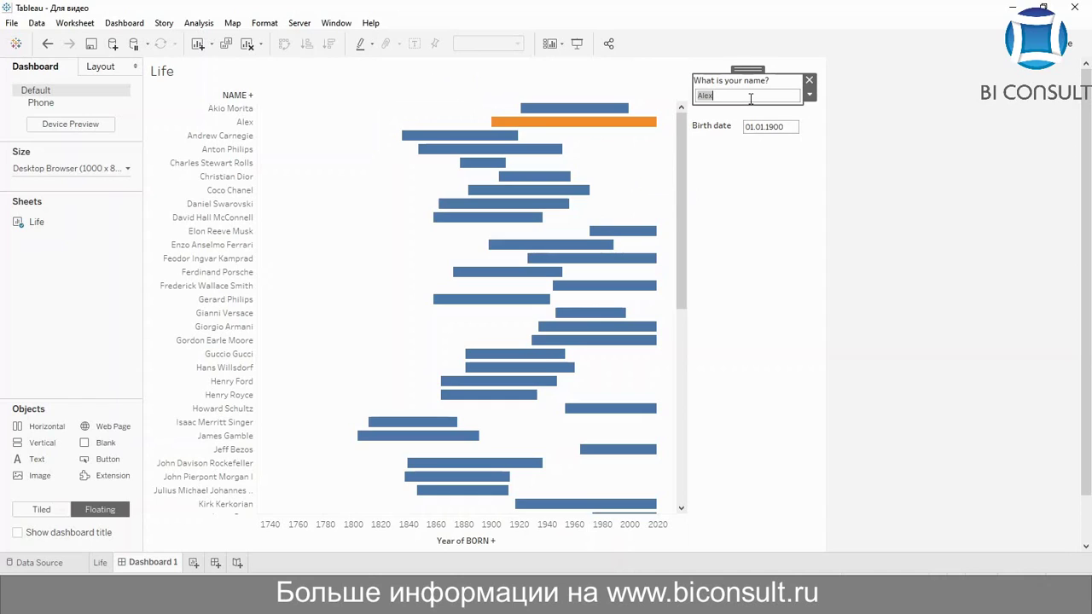
pyautogui.press('BackSpace')
pyautogui.write('Maxim')
pyautogui.press('Return')
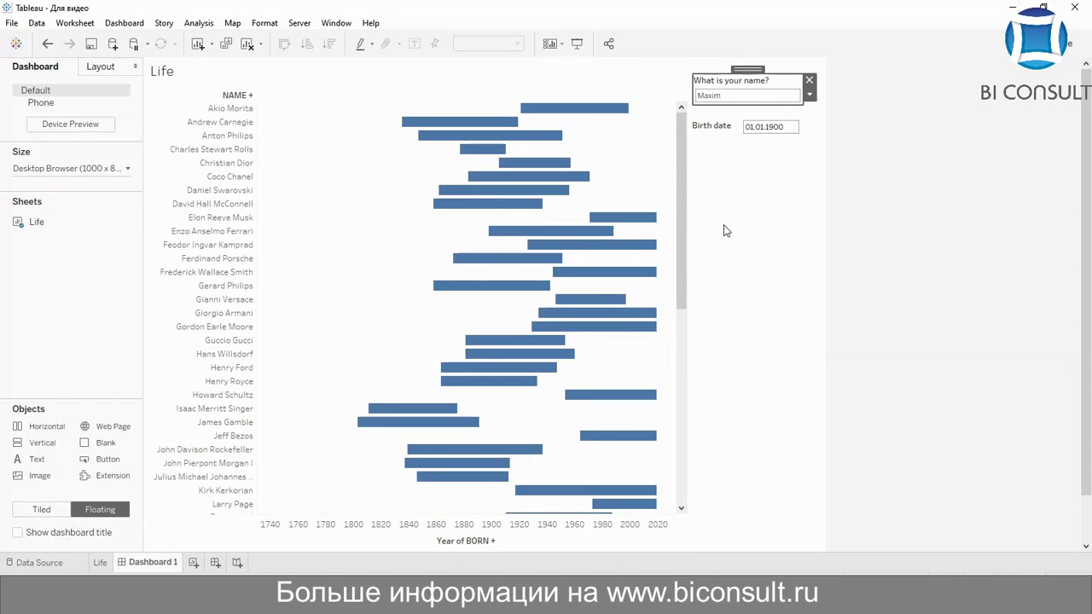
pyautogui.scroll(-7, 687, 246)
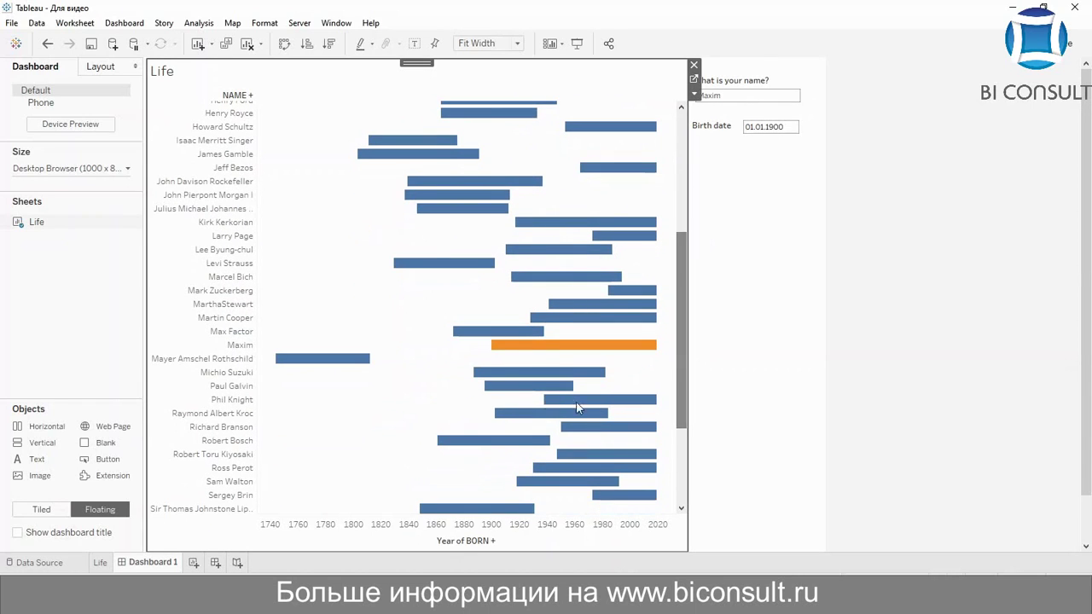
pyautogui.moveTo(519, 348)
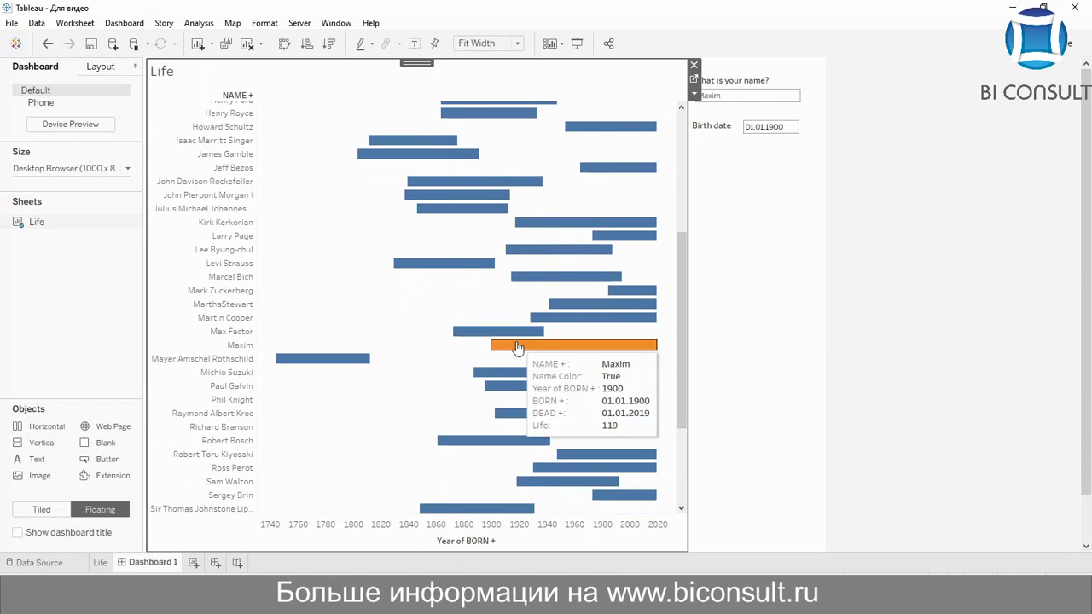
# Enter a new date of birth in the dashboard's Birth date control and check the highlighted bar
pyautogui.click(781, 126)
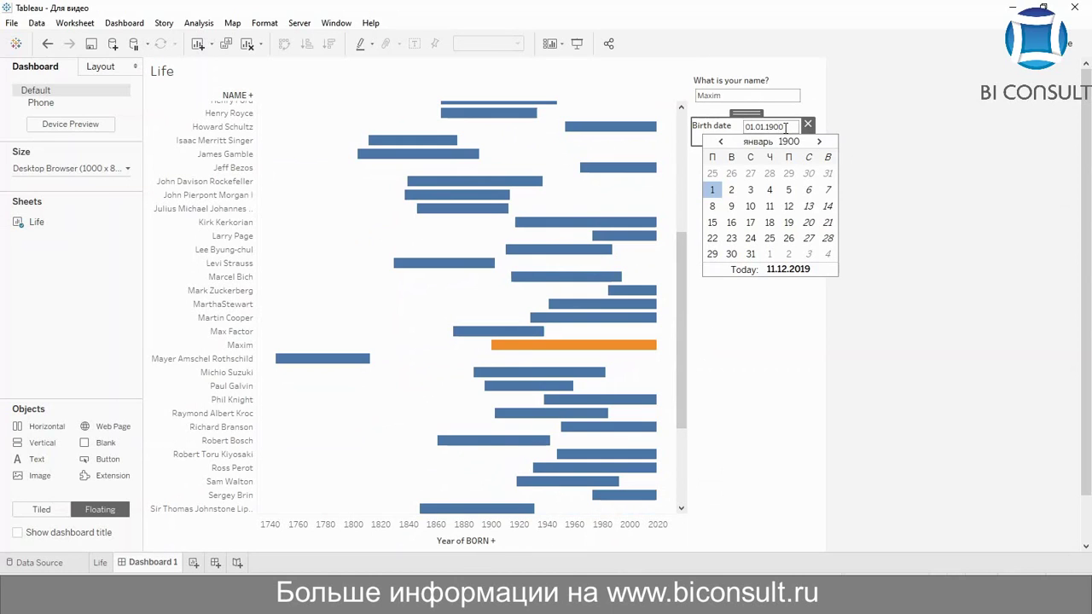
pyautogui.write('0')
pyautogui.press('Return')
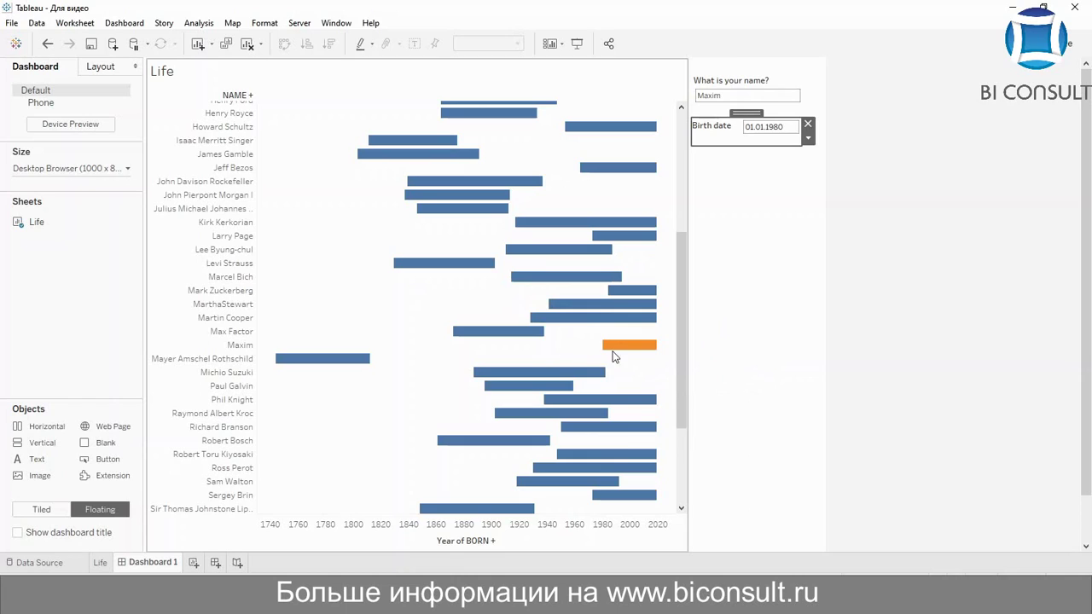
pyautogui.moveTo(619, 355)
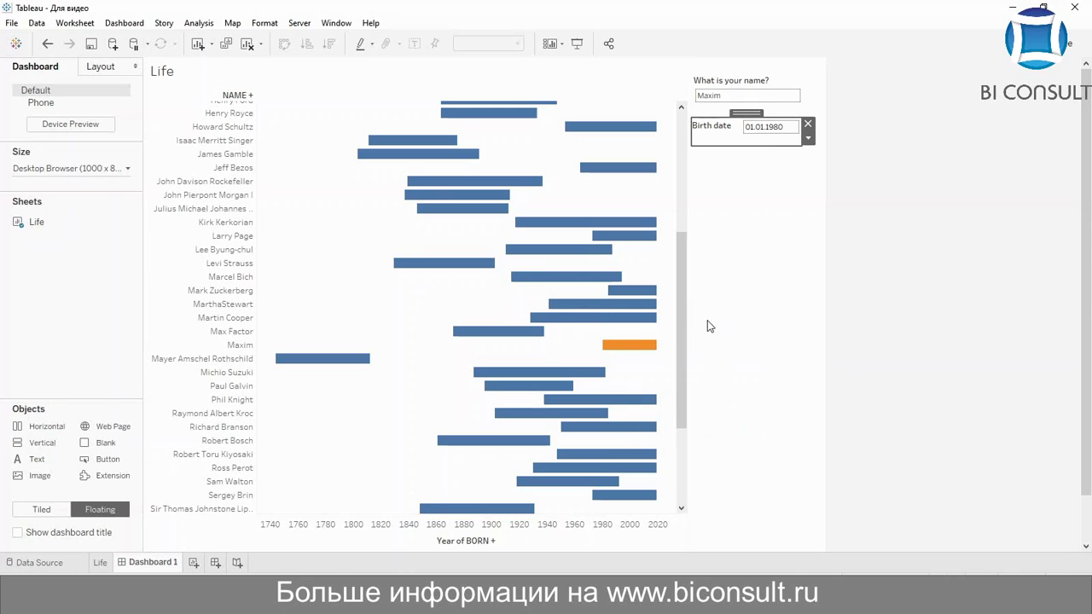
pyautogui.moveTo(680, 314); pyautogui.dragTo(693, 192)
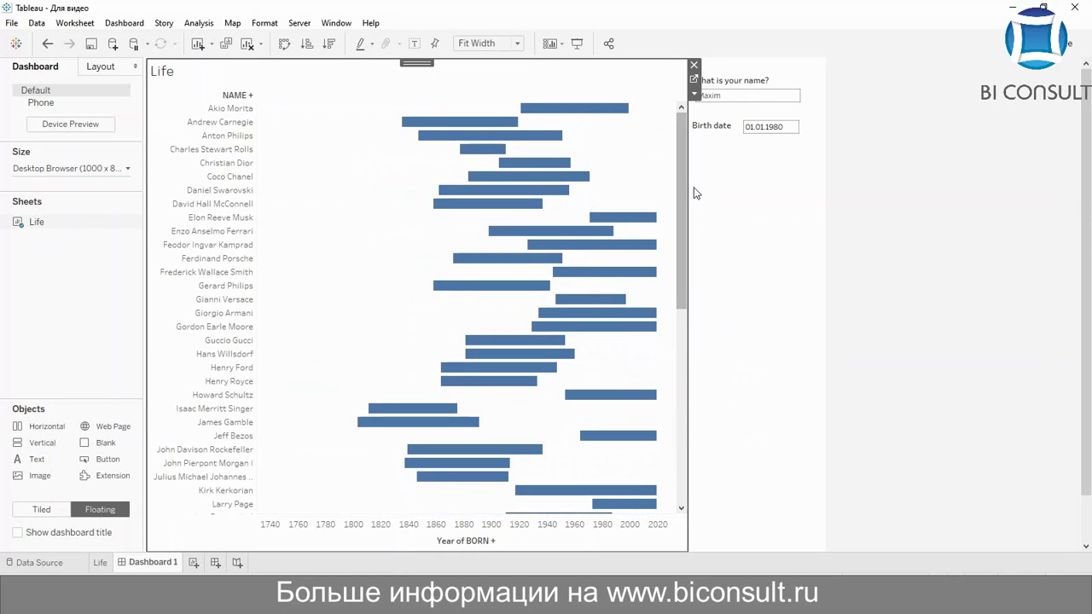